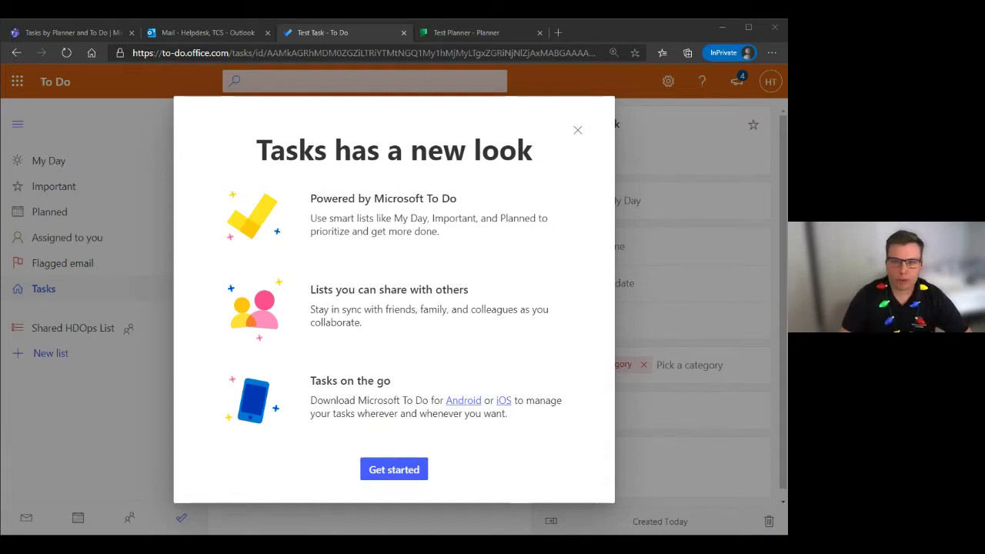
Dismiss the new-look introduction, then check the same tasks in Outlook's To Do pane and return to To Do.
{"action": "left_click", "coordinate": [404, 477]}
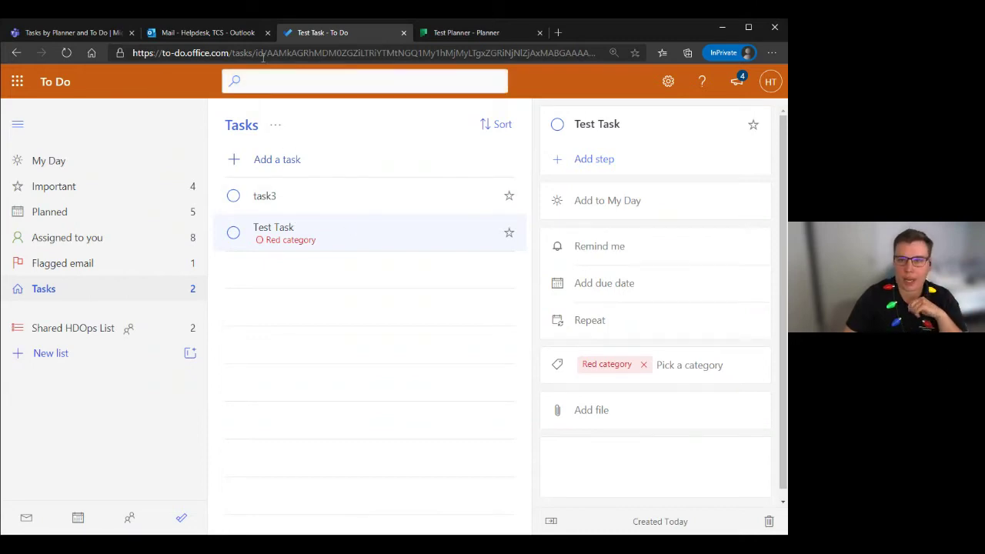
{"action": "left_click", "coordinate": [223, 34]}
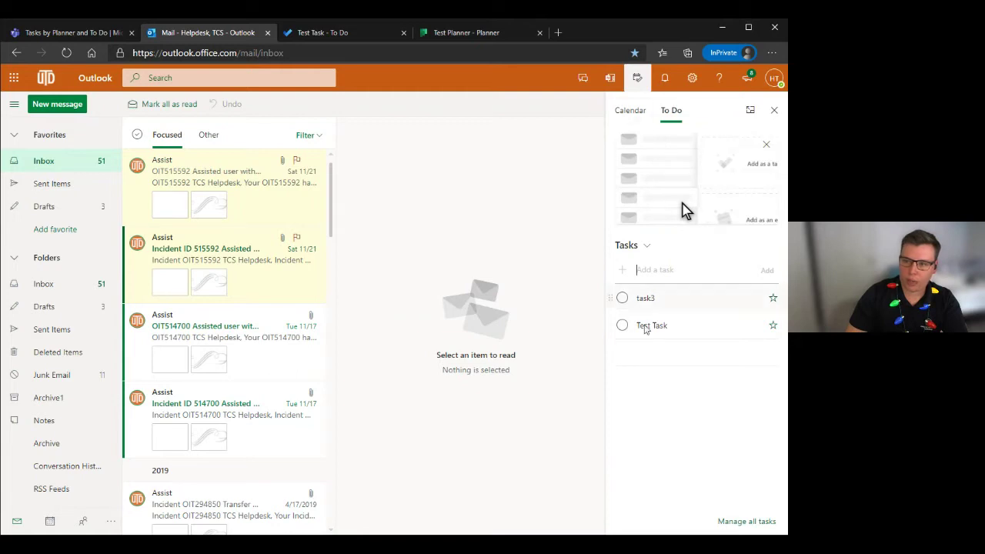
{"action": "left_click", "coordinate": [345, 32]}
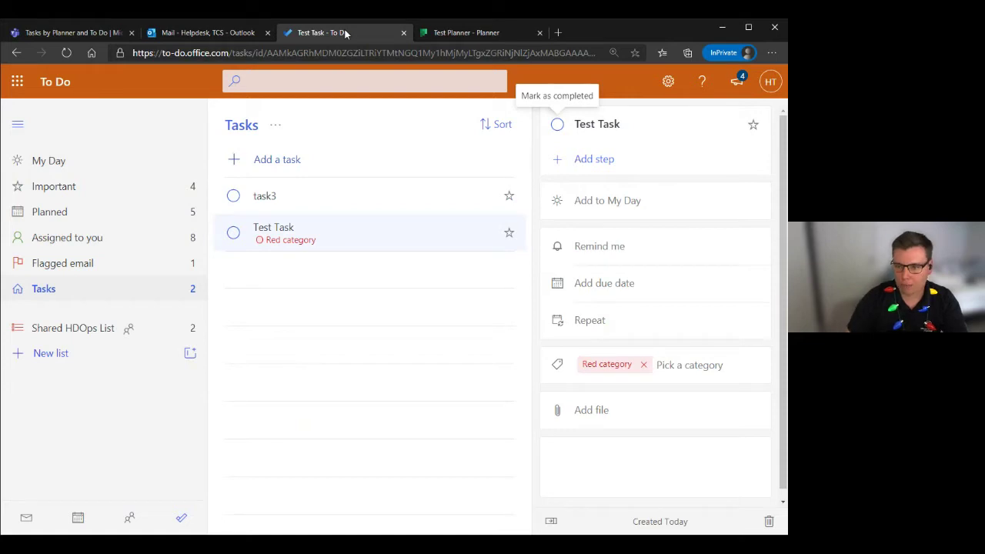
Set Test Task's reminder to tomorrow at 9 AM and its due date to next week, Monday, December 7.
{"action": "left_click", "coordinate": [593, 248]}
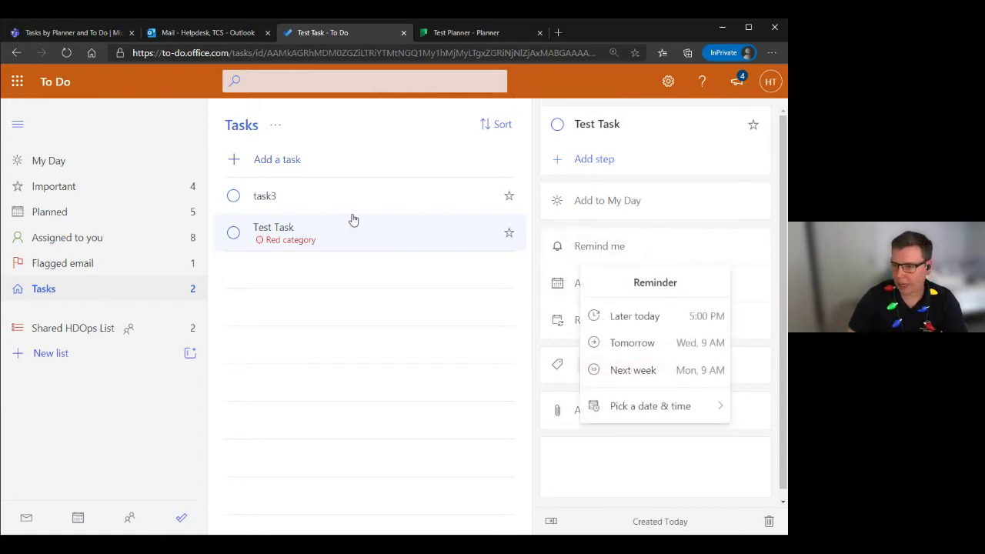
{"action": "left_click", "coordinate": [631, 343]}
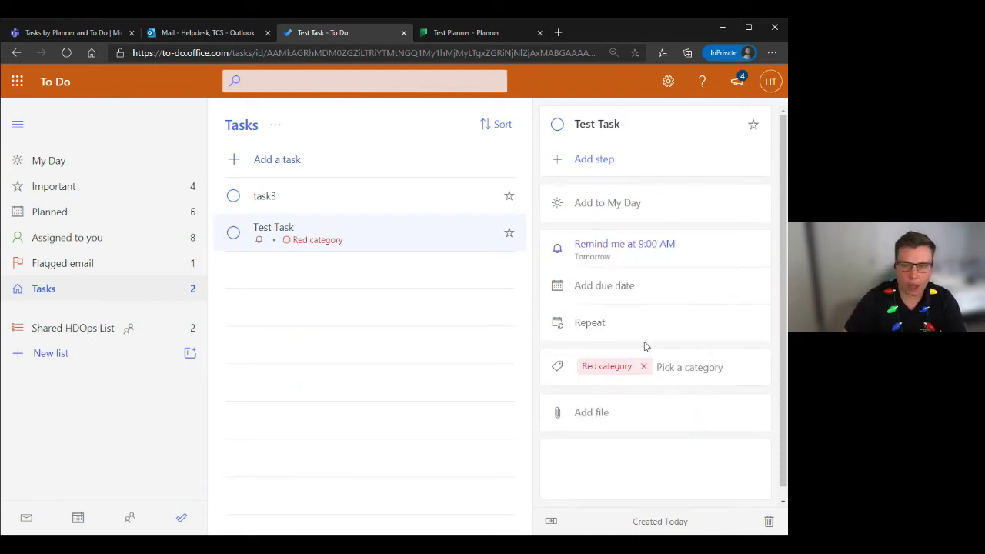
{"action": "left_click", "coordinate": [625, 291]}
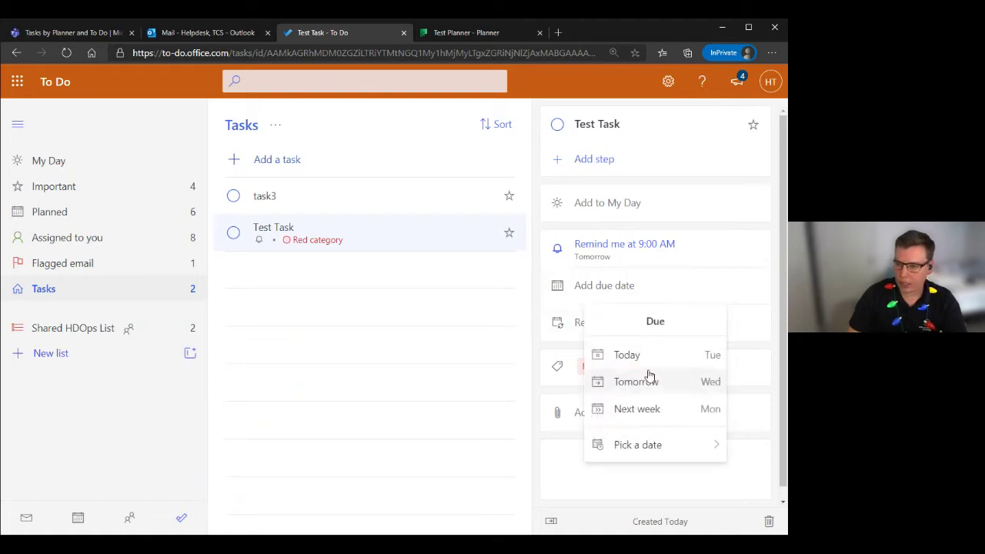
{"action": "left_click", "coordinate": [645, 409]}
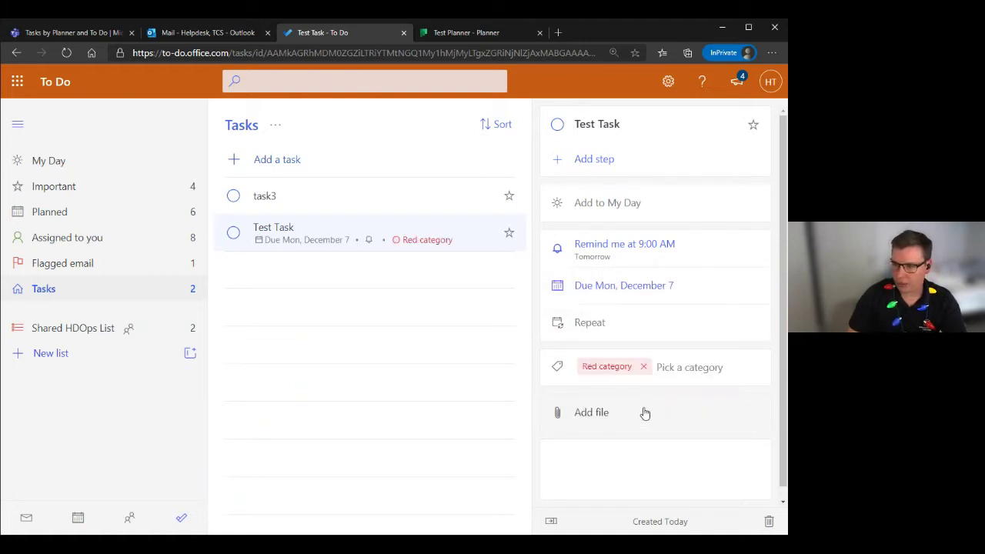
View the recurrence options offered for Test Task and dismiss them.
{"action": "left_click", "coordinate": [592, 338]}
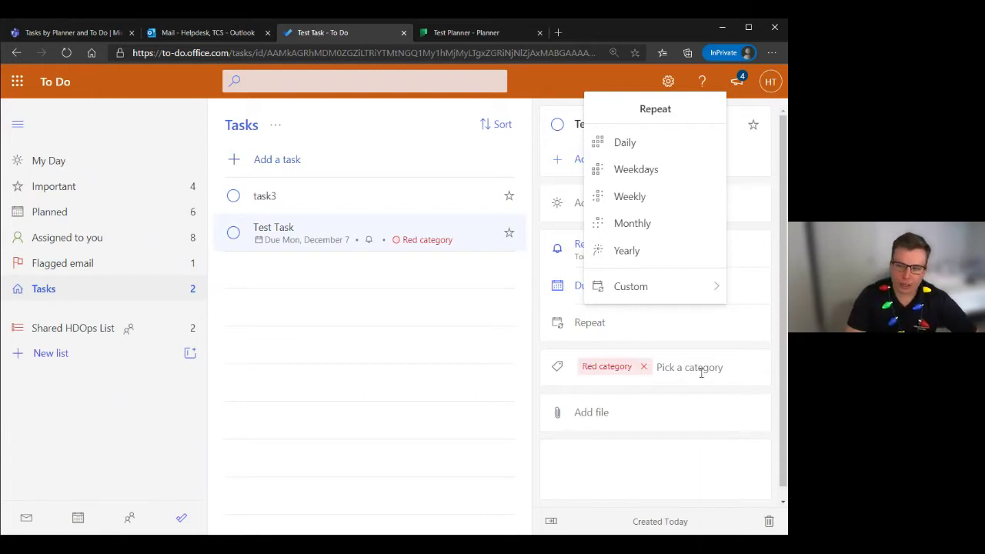
{"action": "left_click", "coordinate": [697, 369]}
{"action": "left_click", "coordinate": [620, 368]}
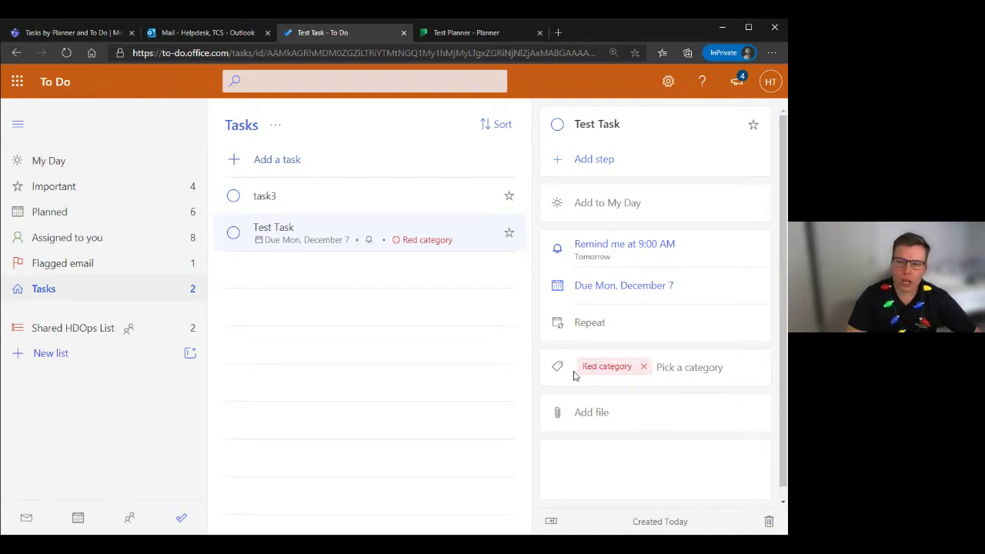
Add the Green category to Test Task.
{"action": "left_click", "coordinate": [727, 367]}
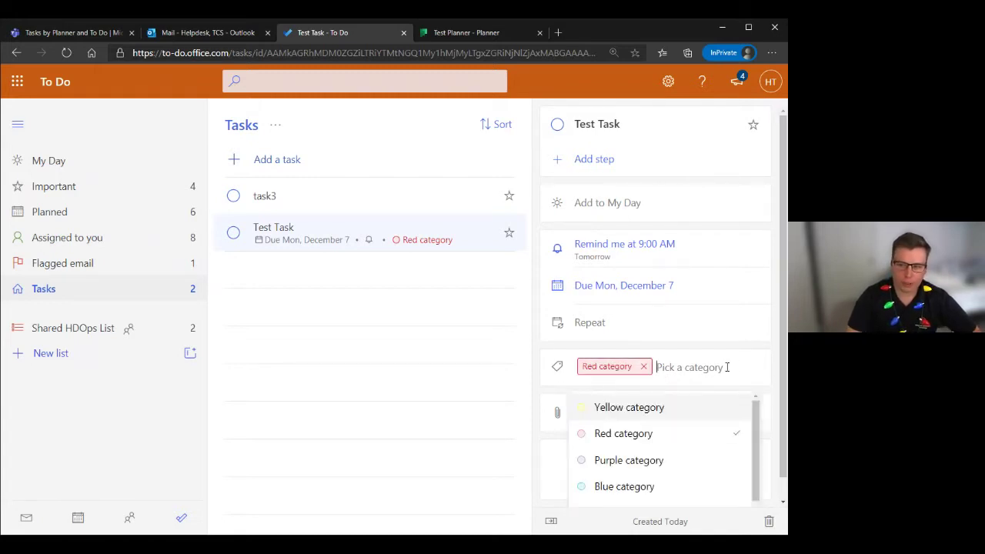
{"action": "scroll", "coordinate": [657, 469], "scroll_direction": "down", "scroll_amount": 1}
{"action": "left_click", "coordinate": [658, 481]}
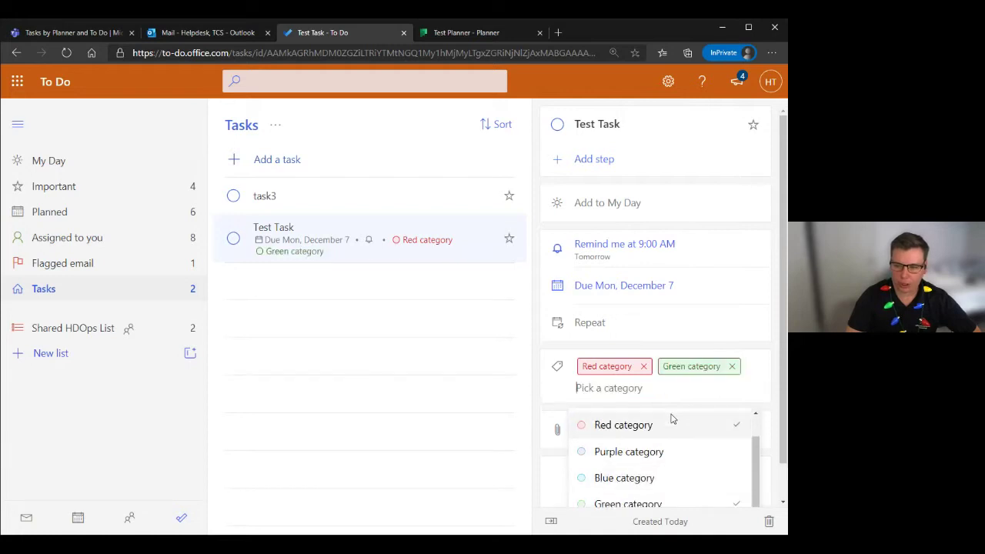
{"action": "left_click", "coordinate": [442, 414]}
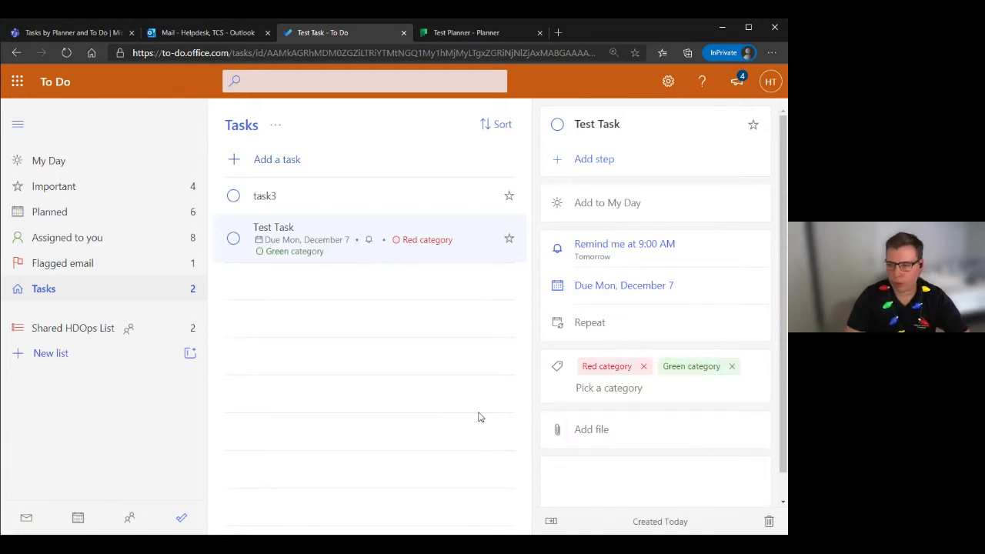
View the file attachment dialog and the note field of Test Task without adding a file or note.
{"action": "left_click", "coordinate": [582, 438]}
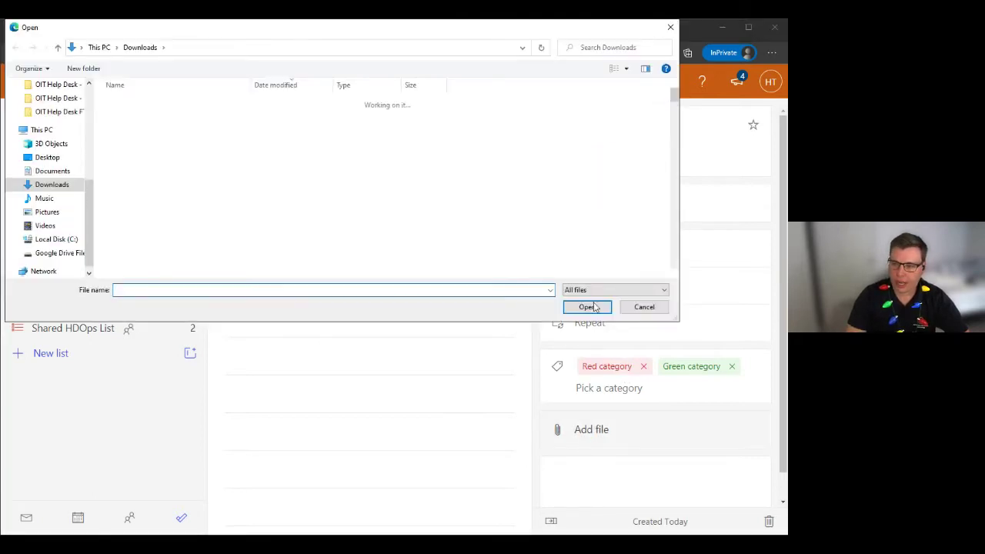
{"action": "left_click", "coordinate": [646, 307]}
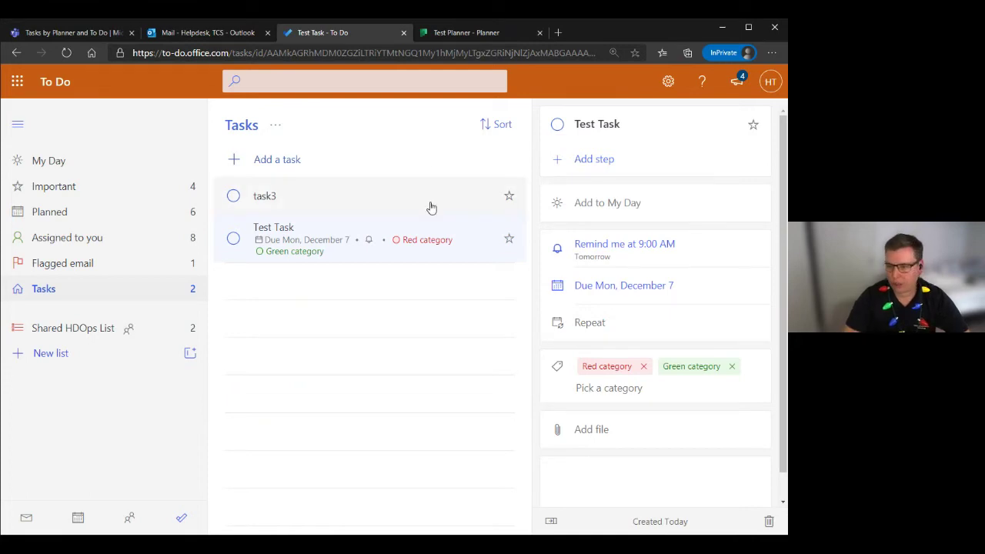
{"action": "scroll", "coordinate": [640, 308], "scroll_direction": "down", "scroll_amount": 1}
{"action": "left_click", "coordinate": [573, 446]}
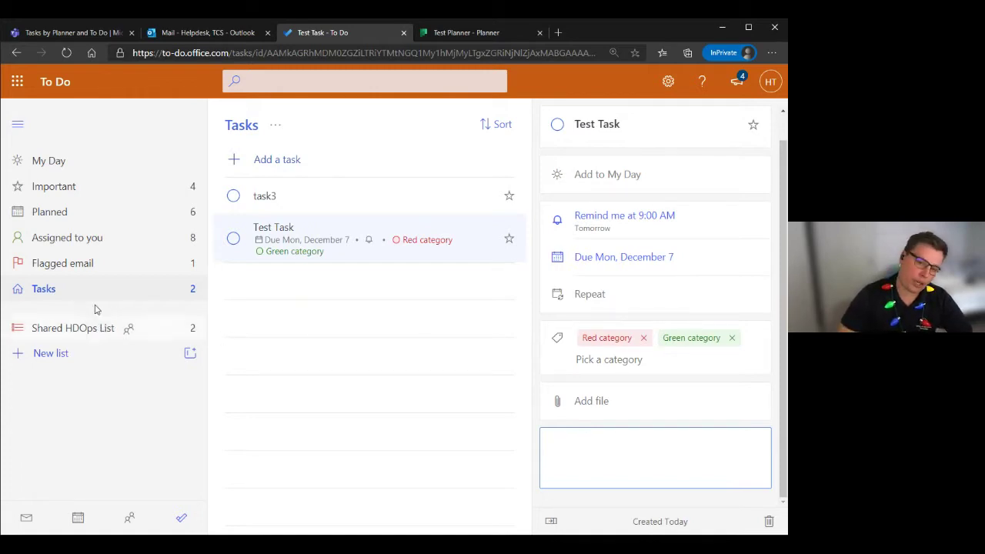
Create a new task list named "Teams Tips".
{"action": "left_click", "coordinate": [86, 359]}
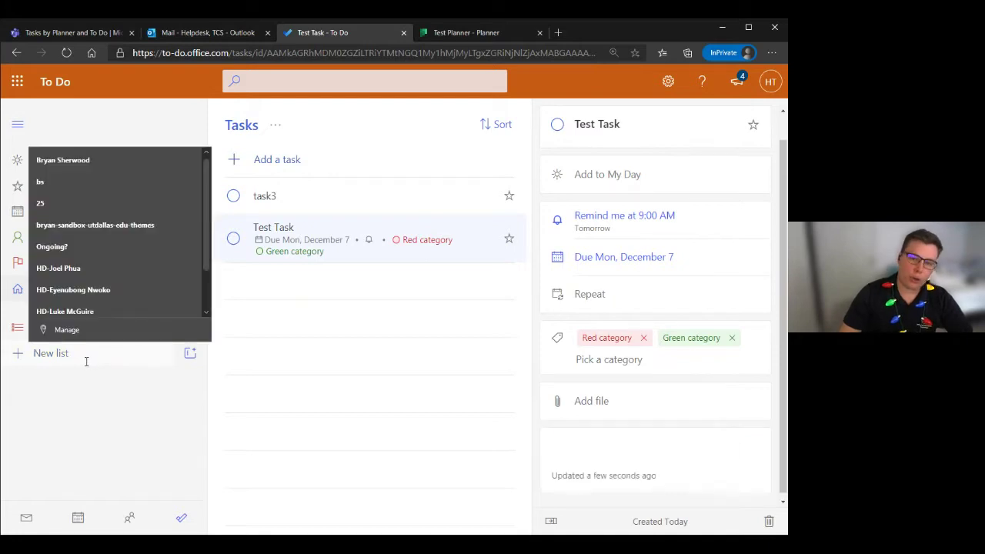
{"action": "type", "text": "f"}
{"action": "key", "text": "BackSpace"}
{"action": "type", "text": "Teams Tips"}
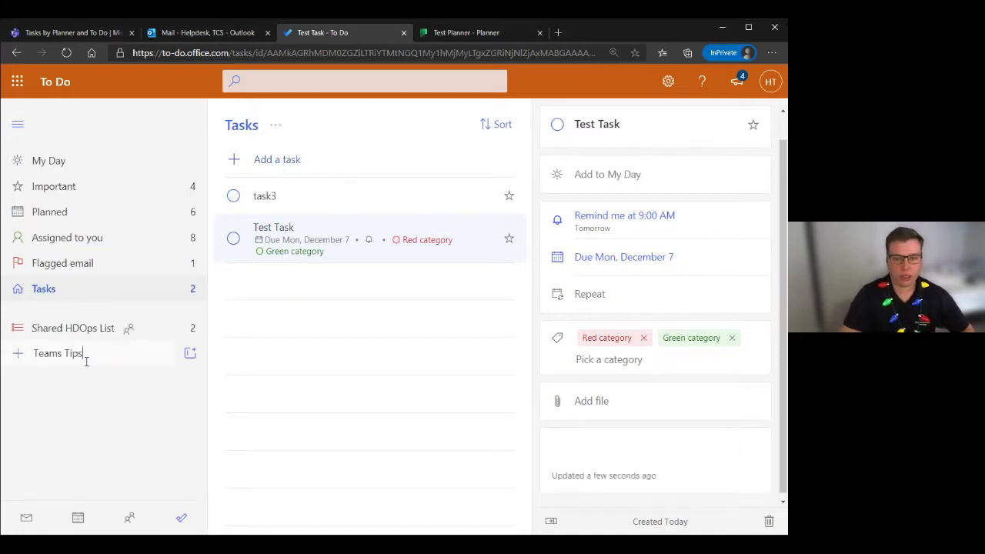
{"action": "key", "text": "Return"}
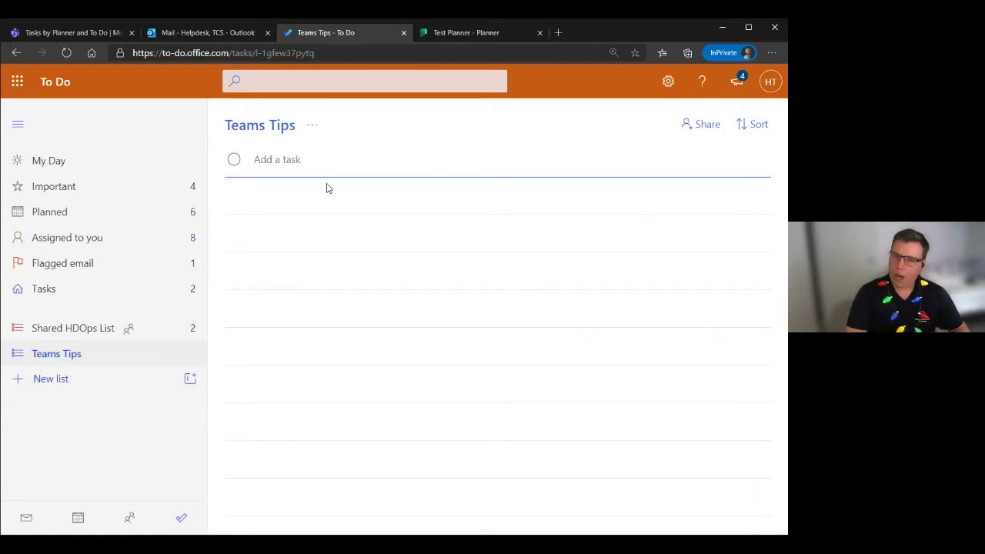
Add the task "Pick out music for January's Teams Tips" to the Teams Tips list.
{"action": "type", "text": "Pick out musi"}
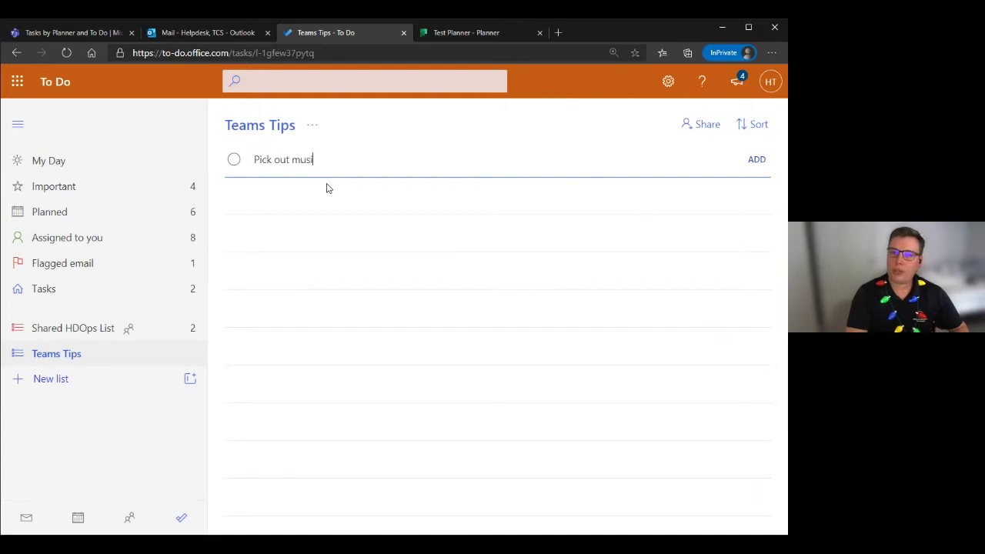
{"action": "type", "text": "c for January'"}
{"action": "type", "text": "s Teams Tips"}
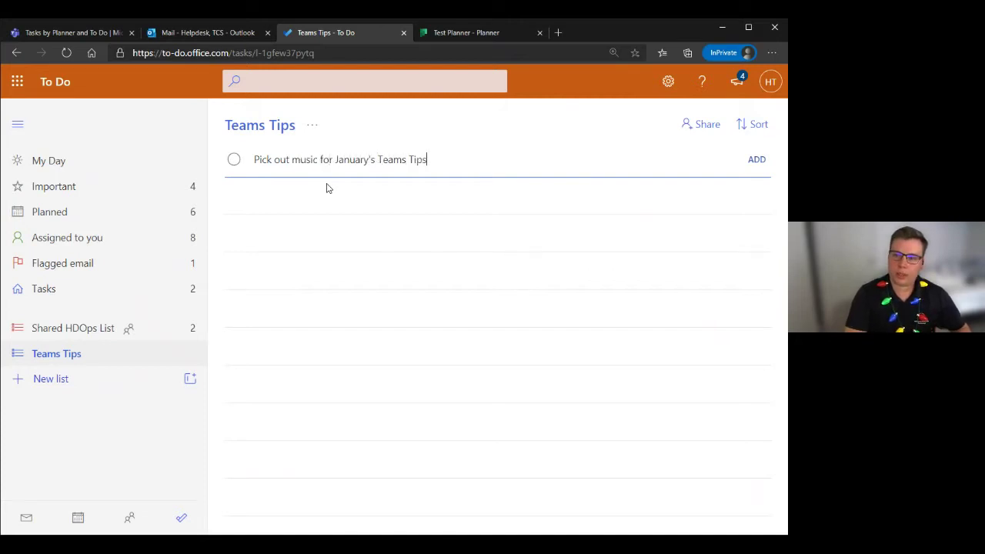
{"action": "key", "text": "Return"}
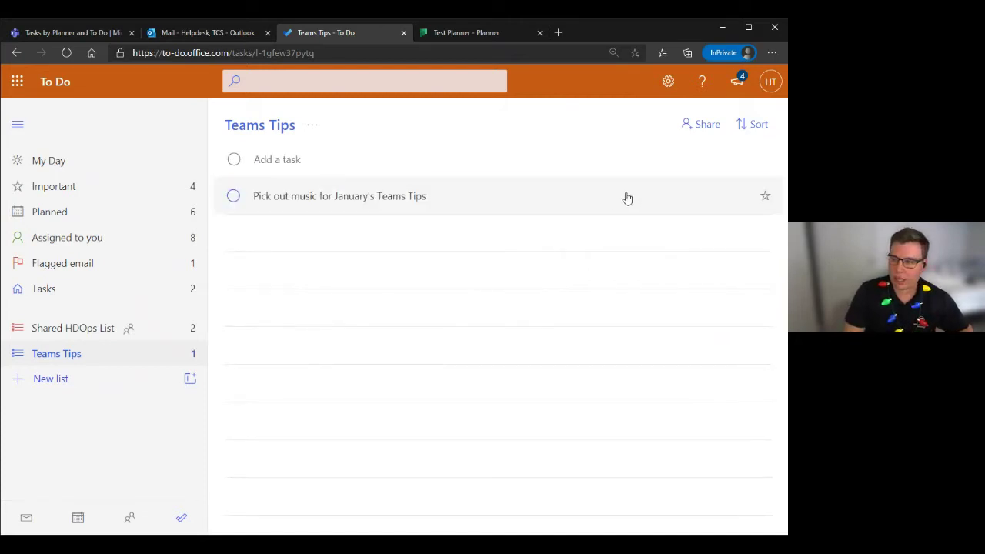
Assign the Red category to the task about picking out music.
{"action": "left_click", "coordinate": [423, 209]}
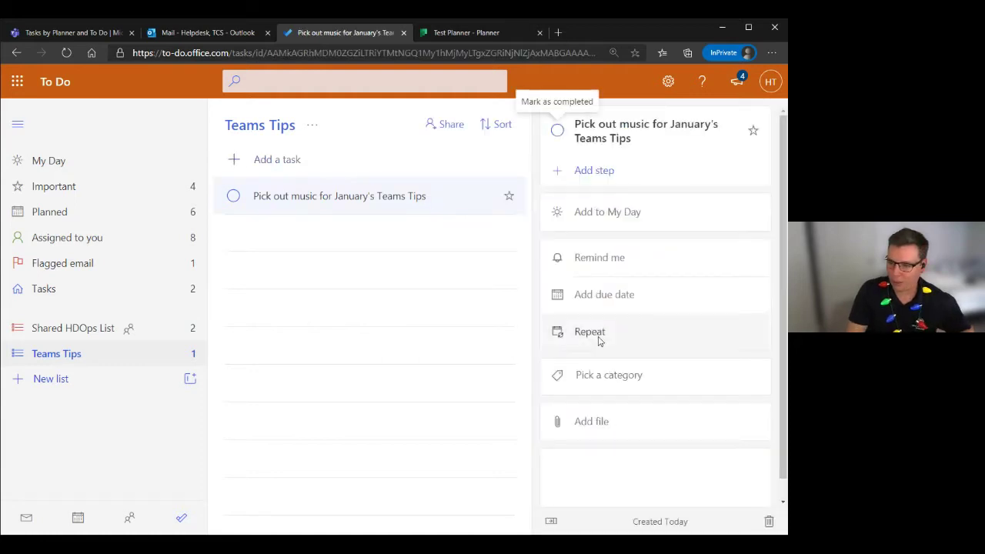
{"action": "left_click", "coordinate": [608, 373]}
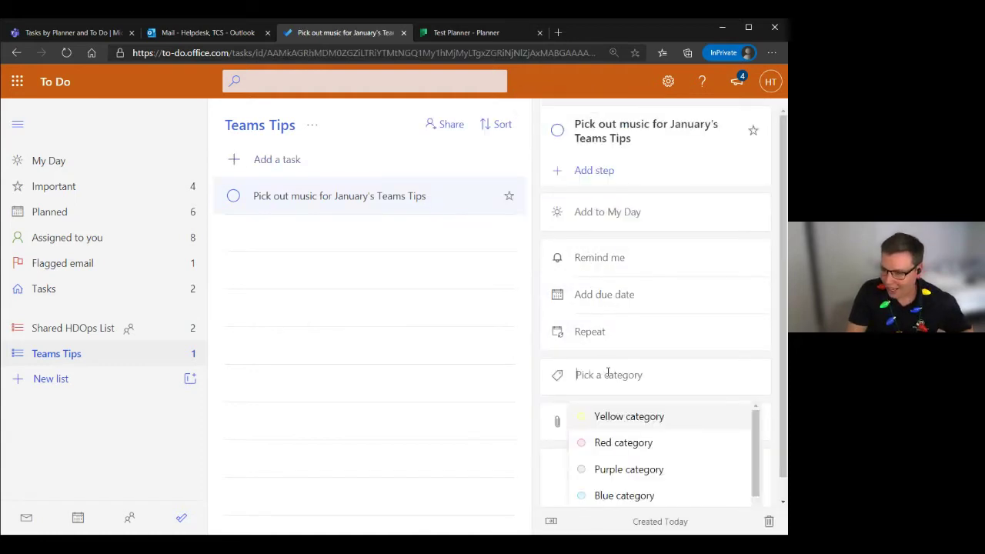
{"action": "left_click", "coordinate": [608, 441]}
Add the task "Review survey results from December's Teams Tips" to the Teams Tips list.
{"action": "left_click", "coordinate": [254, 160]}
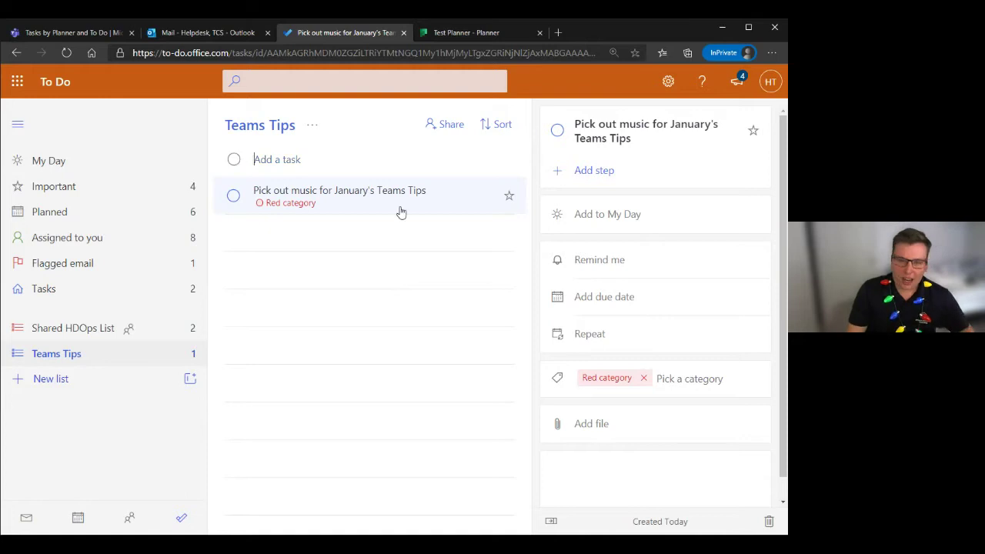
{"action": "type", "text": "Review surv"}
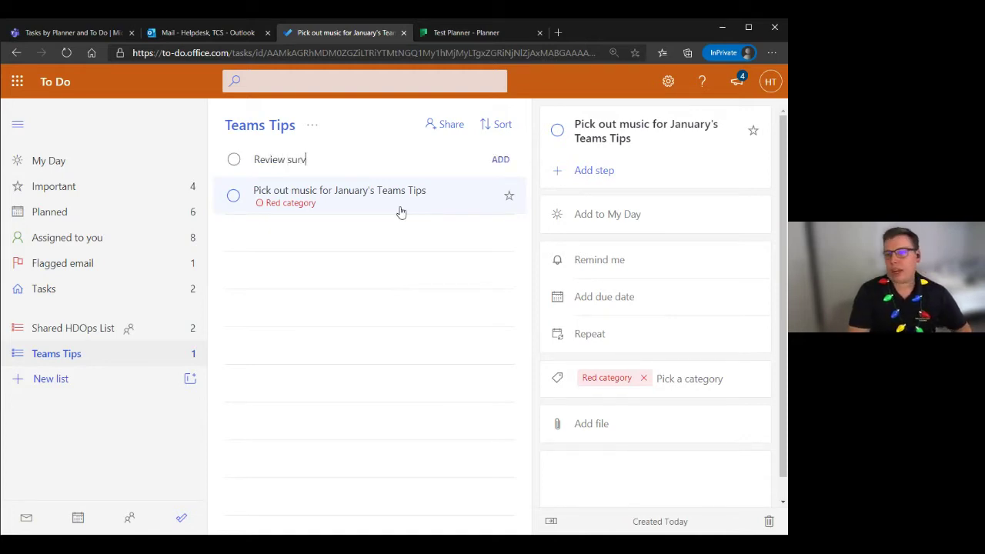
{"action": "type", "text": "ey results from Dece"}
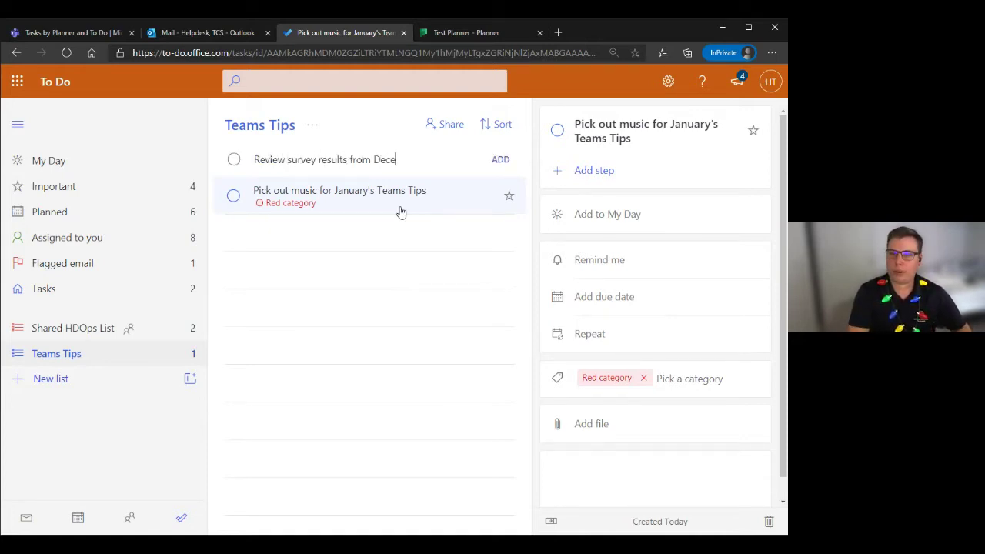
{"action": "type", "text": "mber's Teams "}
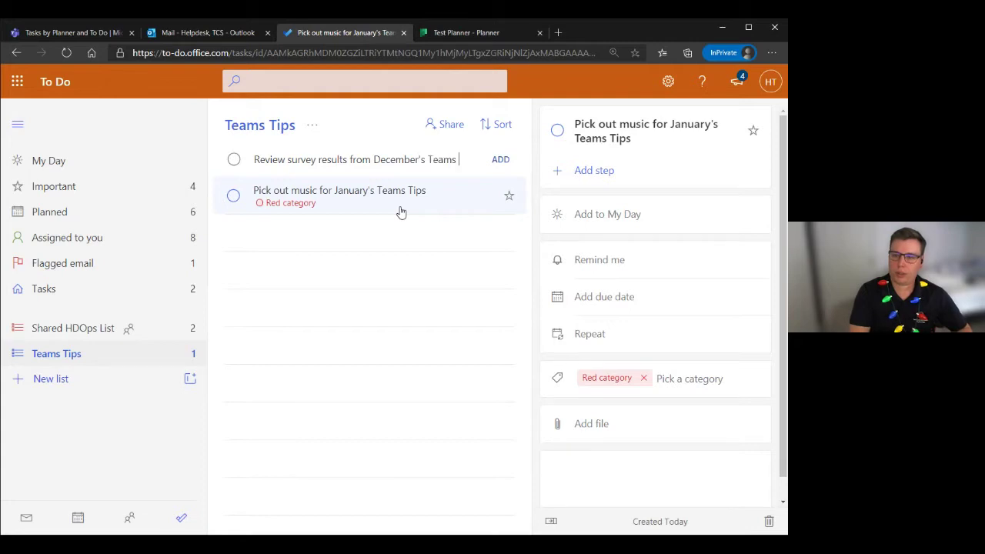
{"action": "type", "text": "Tips"}
{"action": "key", "text": "Return"}
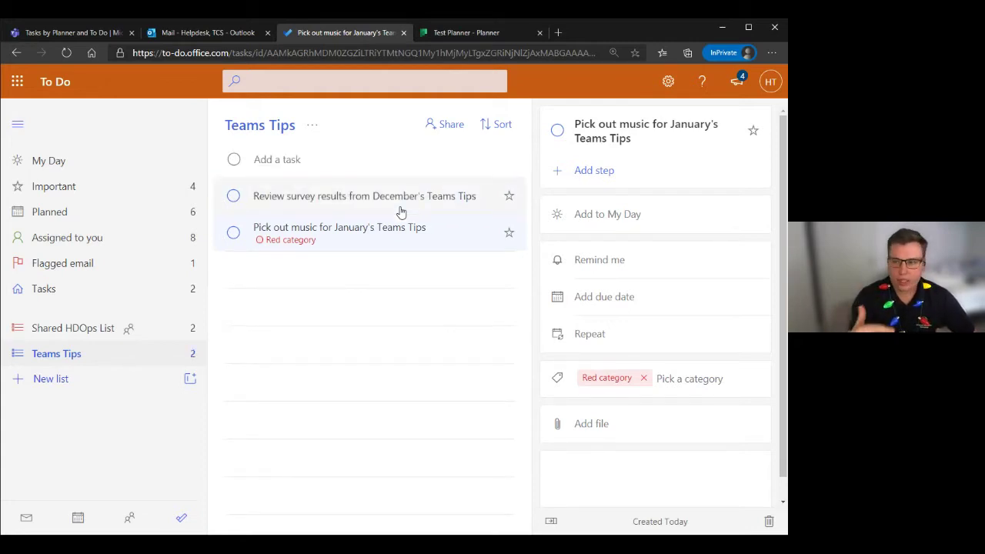
Set the due date of the survey review task to tomorrow.
{"action": "left_click", "coordinate": [400, 210]}
{"action": "left_click", "coordinate": [580, 309]}
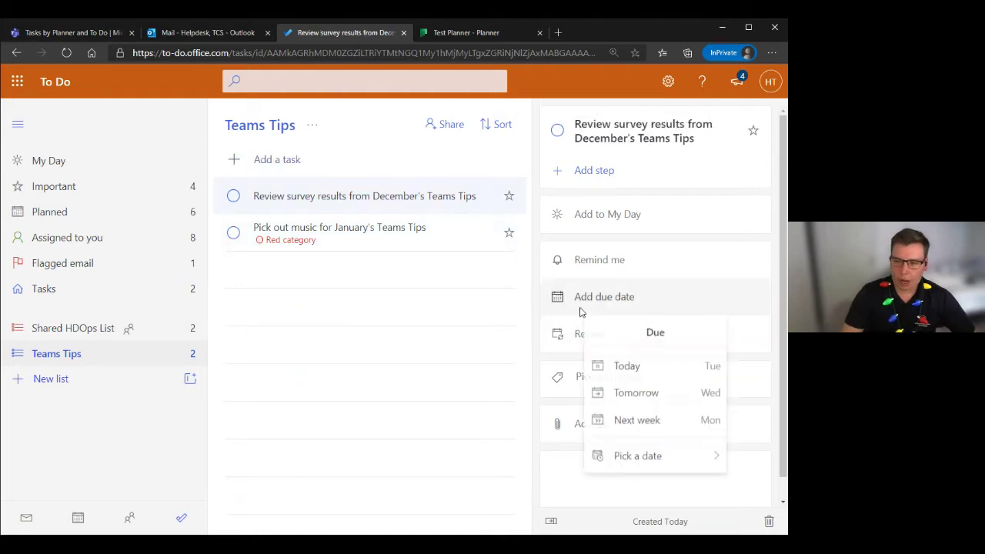
{"action": "left_click", "coordinate": [659, 403]}
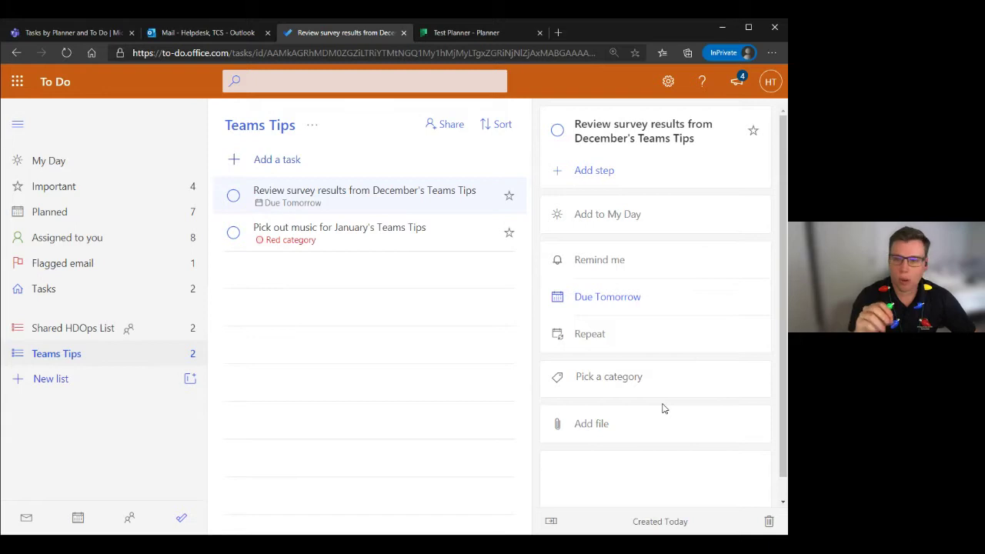
Create an invitation link for the Teams Tips list, copy it and close the sharing dialog.
{"action": "left_click", "coordinate": [452, 125]}
{"action": "left_click", "coordinate": [371, 350]}
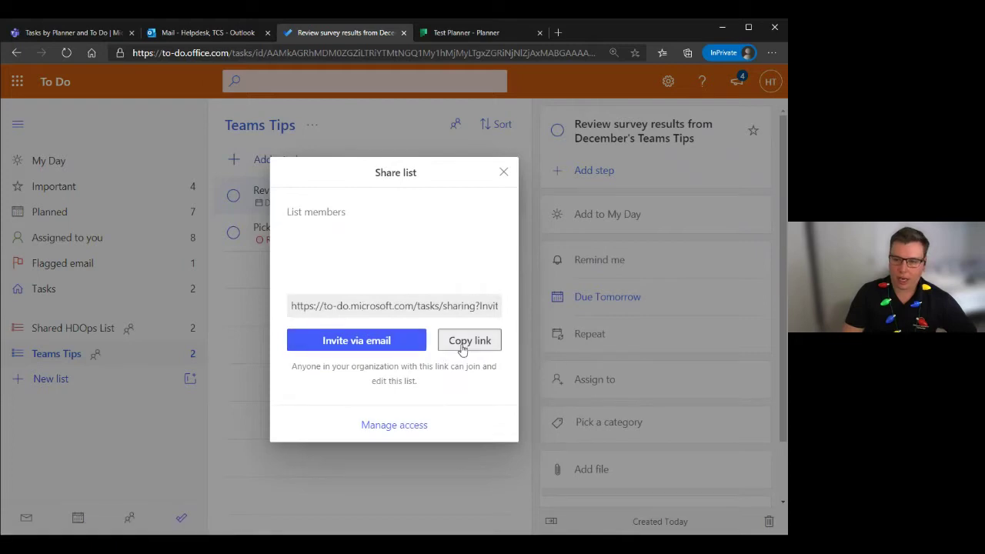
{"action": "left_click", "coordinate": [463, 346]}
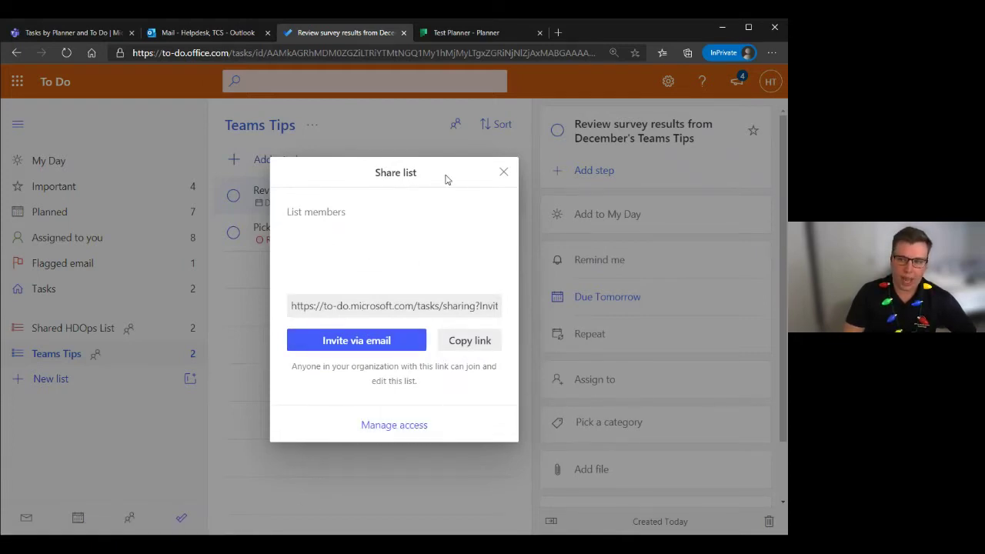
{"action": "left_click", "coordinate": [501, 173]}
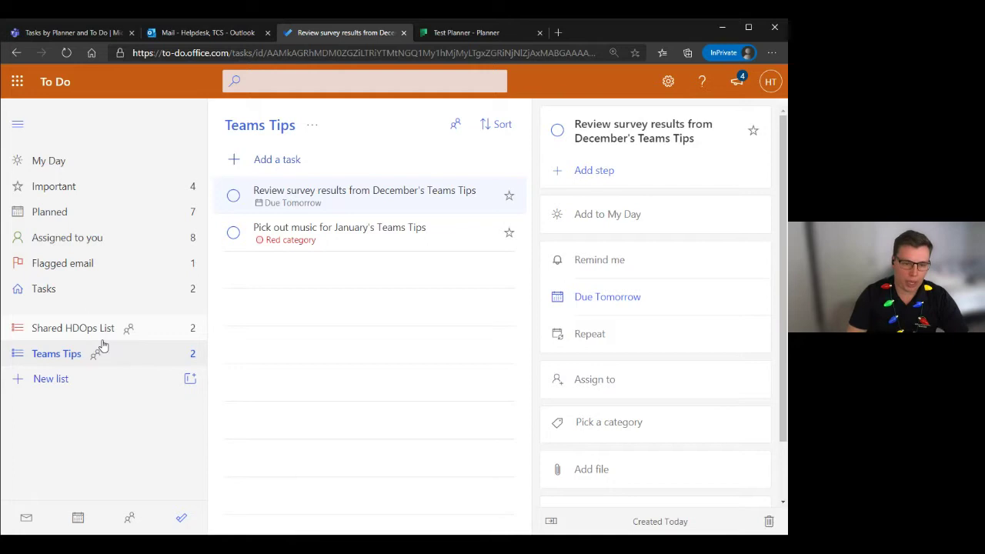
View the Test Planner board in Planner and return to the Teams Tips list in To Do.
{"action": "left_click", "coordinate": [452, 34]}
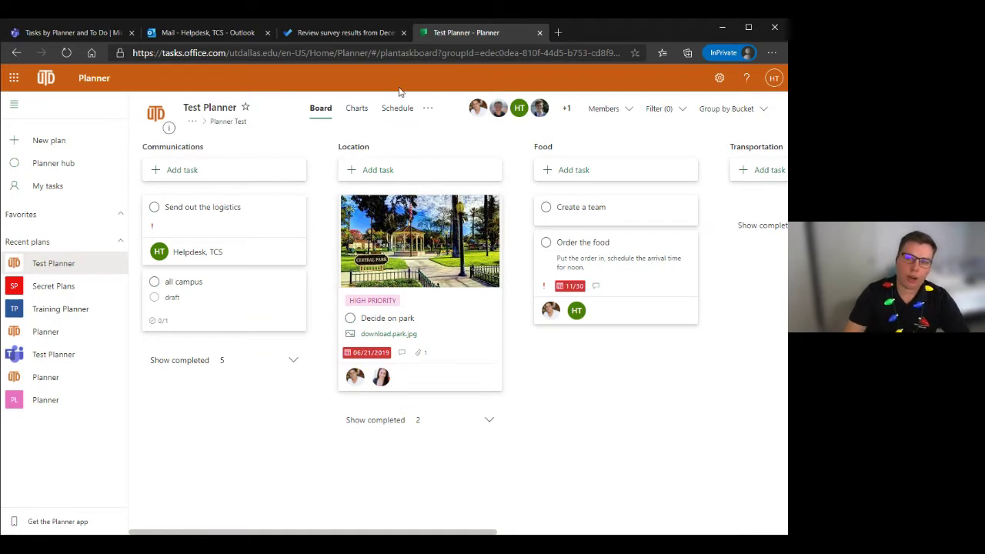
{"action": "left_click", "coordinate": [338, 32]}
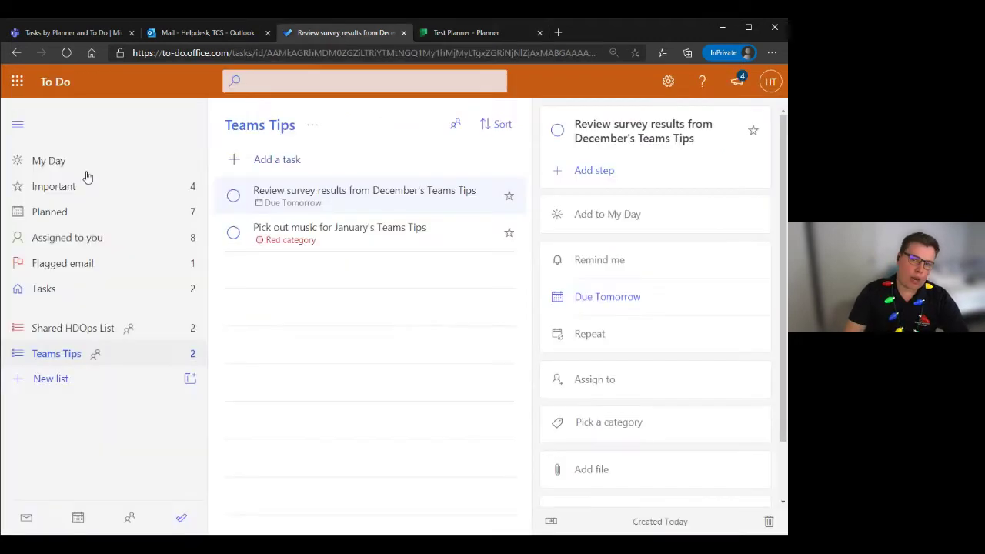
View the tasks in the Planned list and in the Assigned to you list.
{"action": "left_click", "coordinate": [60, 215]}
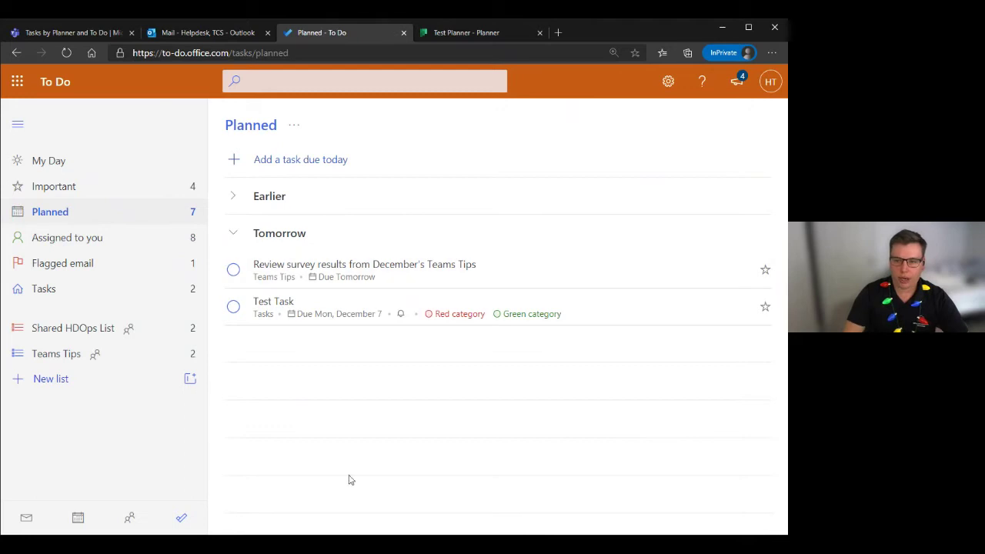
{"action": "left_click", "coordinate": [47, 242]}
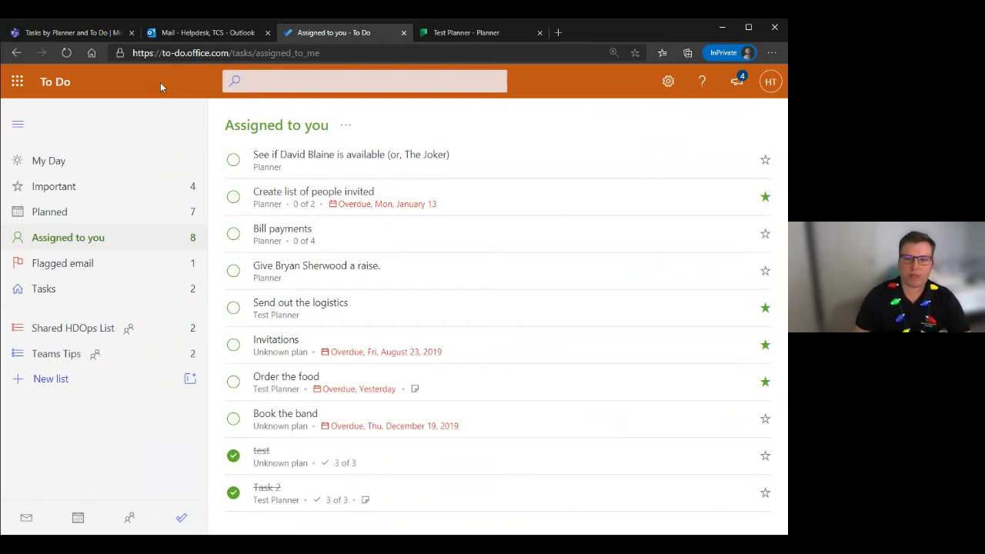
Flag the third inbox email from Assist in Outlook and return to To Do.
{"action": "left_click", "coordinate": [206, 34]}
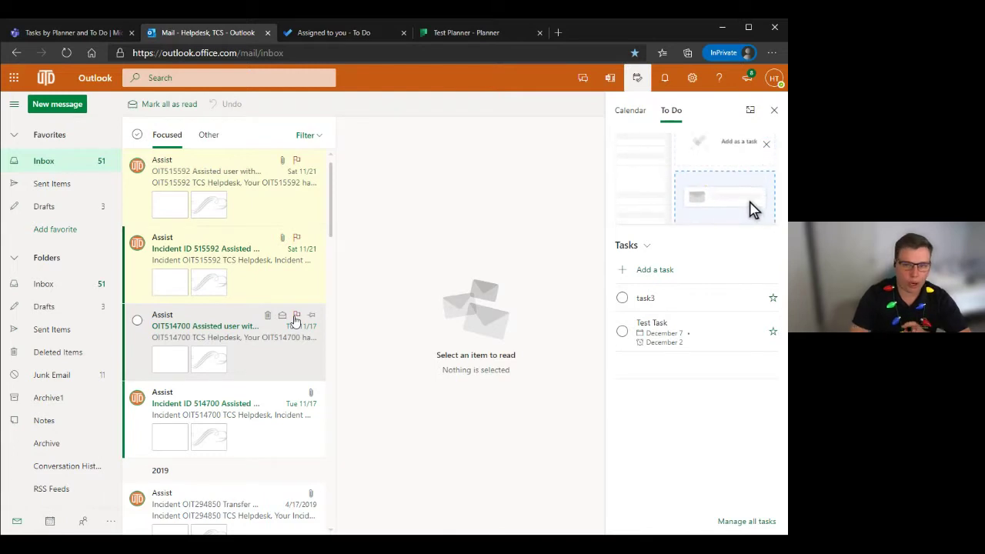
{"action": "left_click", "coordinate": [296, 317]}
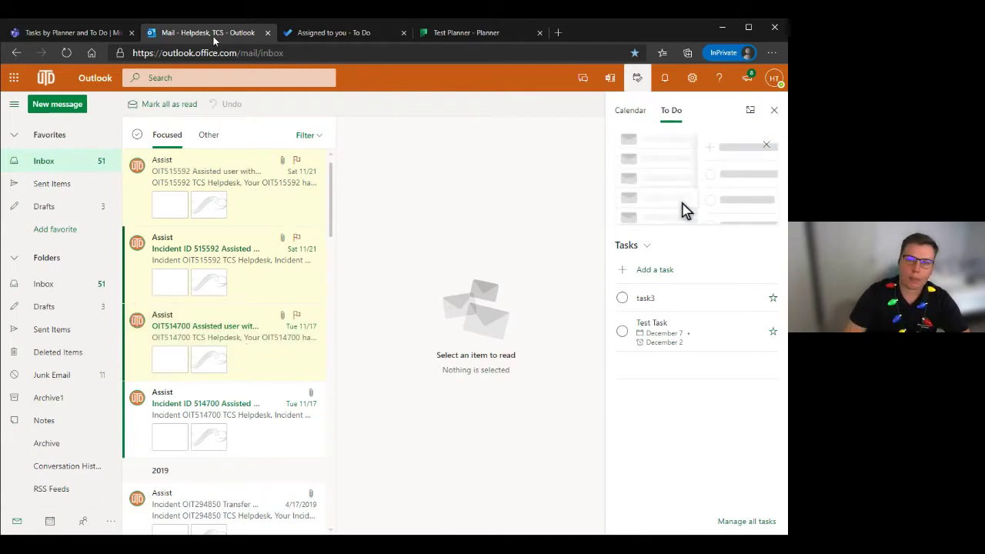
{"action": "left_click", "coordinate": [345, 32]}
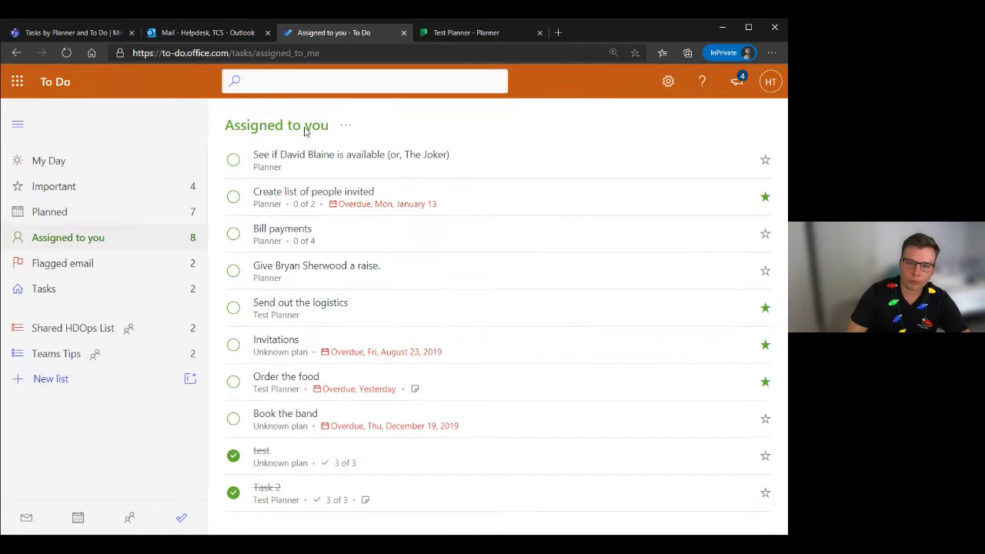
View the flagged emails and read the details of the one about the user's print job not printing.
{"action": "left_click", "coordinate": [62, 263]}
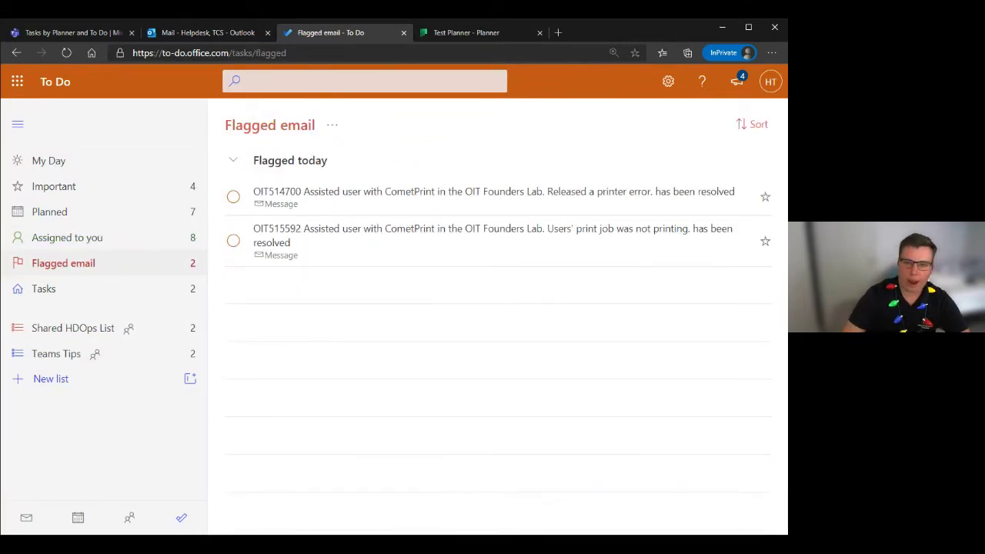
{"action": "left_click", "coordinate": [351, 235]}
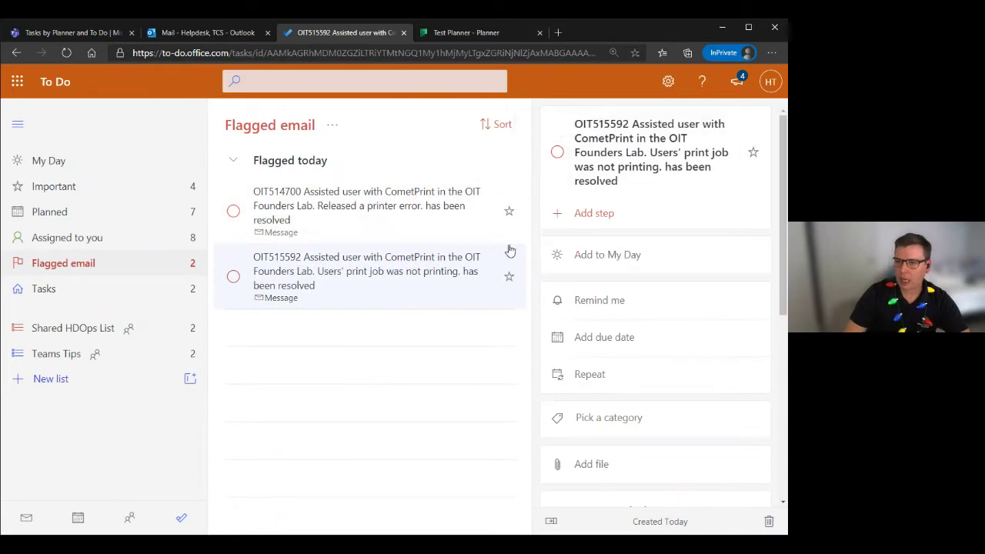
{"action": "scroll", "coordinate": [703, 231], "scroll_direction": "down", "scroll_amount": 3}
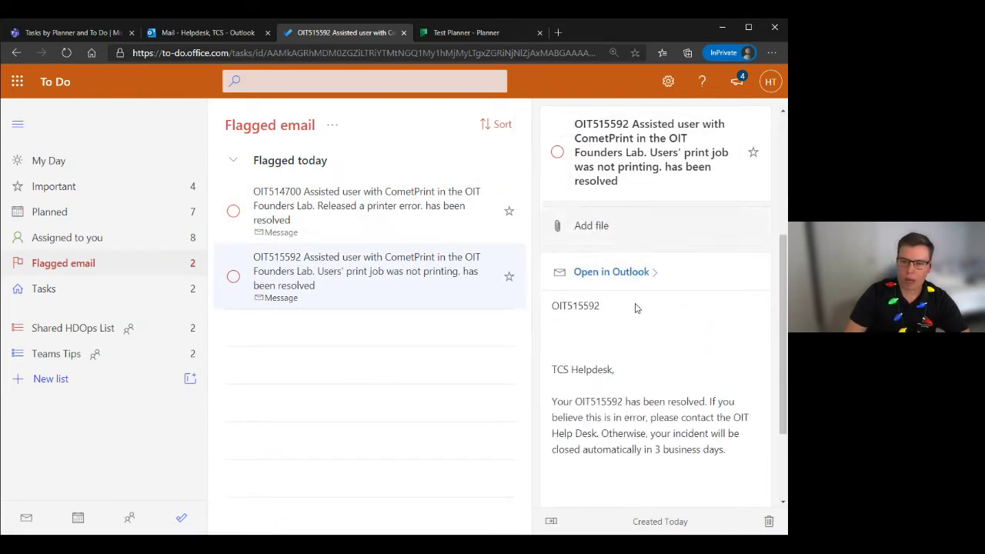
{"action": "scroll", "coordinate": [638, 346], "scroll_direction": "down", "scroll_amount": 3}
{"action": "scroll", "coordinate": [629, 359], "scroll_direction": "up", "scroll_amount": 1}
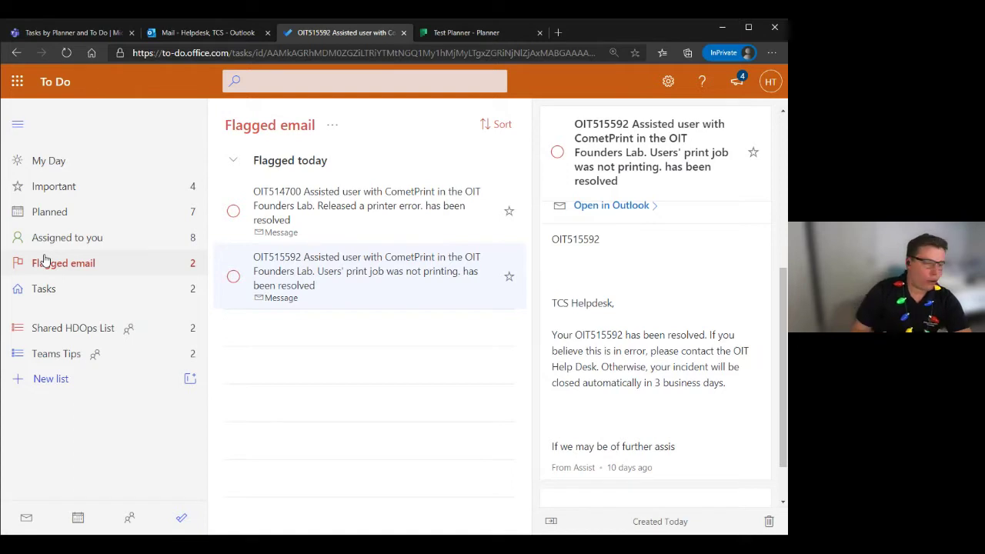
Add "Order the food", both flagged CometPrint emails and "Pick out music for January's Teams Tips" to My Day from the suggestions.
{"action": "left_click", "coordinate": [118, 167]}
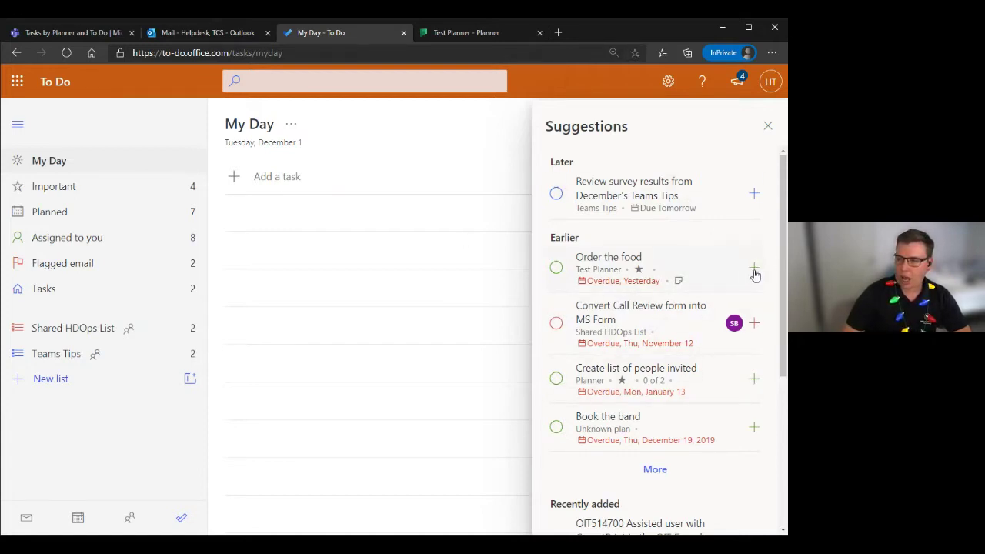
{"action": "scroll", "coordinate": [728, 405], "scroll_direction": "down", "scroll_amount": 1}
{"action": "scroll", "coordinate": [690, 422], "scroll_direction": "down", "scroll_amount": 3}
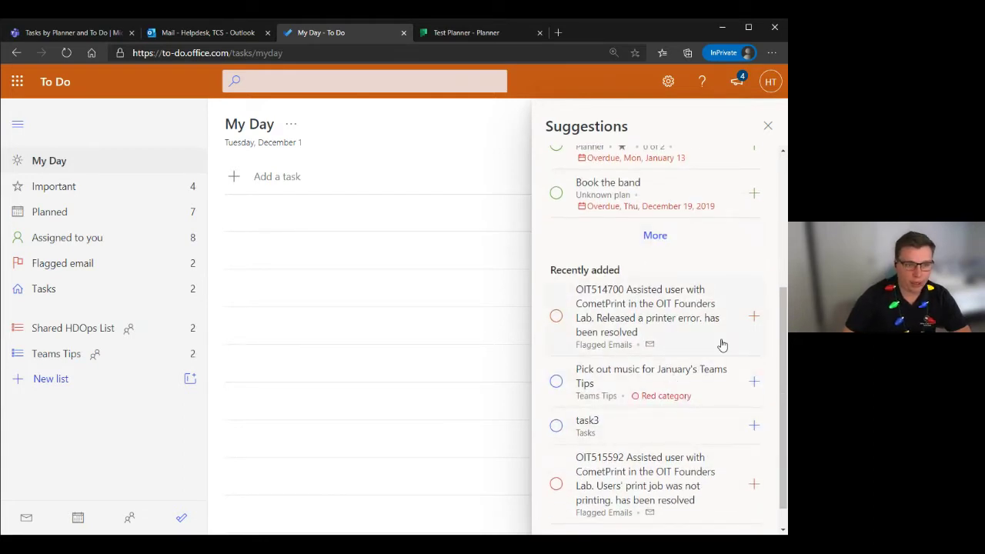
{"action": "scroll", "coordinate": [696, 338], "scroll_direction": "up", "scroll_amount": 4}
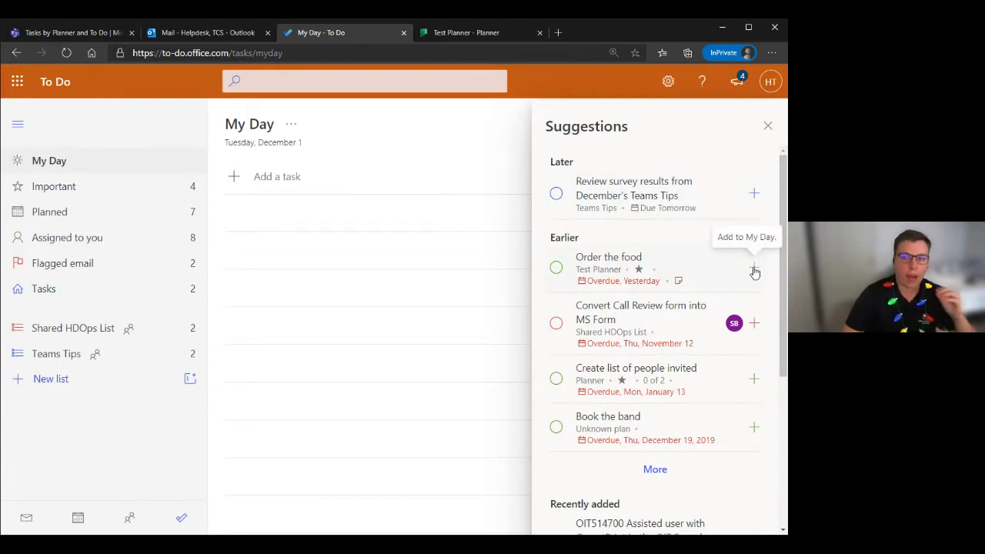
{"action": "left_click", "coordinate": [753, 270]}
{"action": "scroll", "coordinate": [728, 326], "scroll_direction": "down", "scroll_amount": 3}
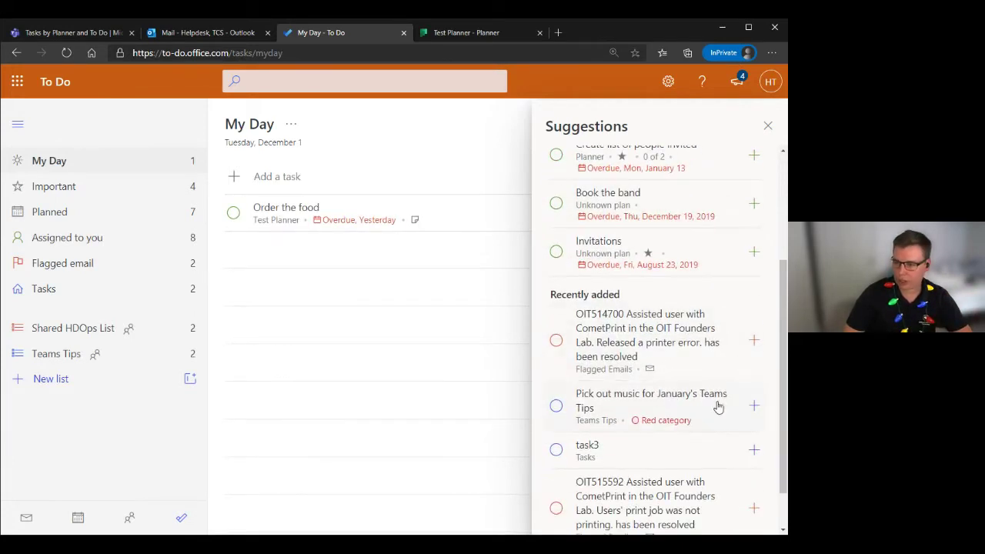
{"action": "left_click", "coordinate": [753, 340]}
{"action": "scroll", "coordinate": [667, 405], "scroll_direction": "down", "scroll_amount": 1}
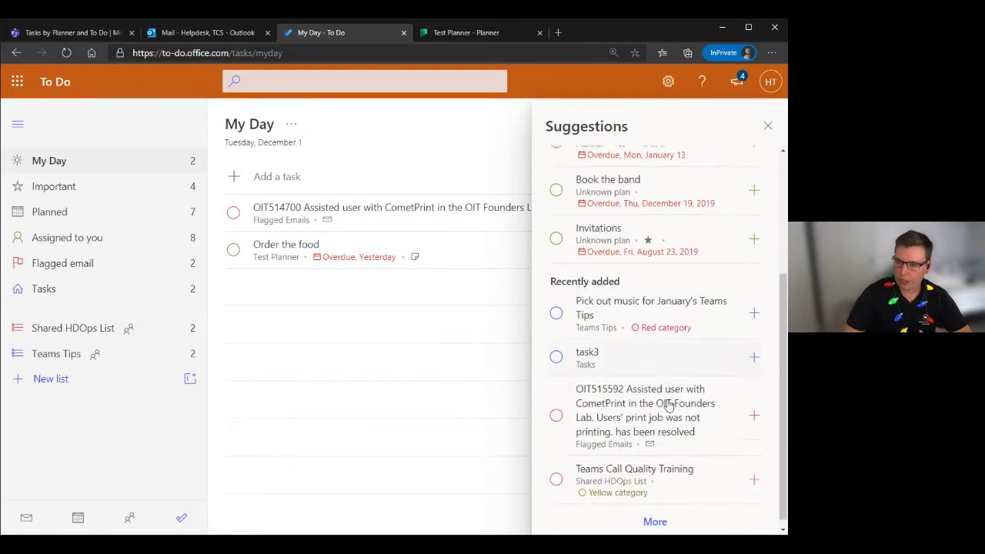
{"action": "left_click", "coordinate": [753, 413]}
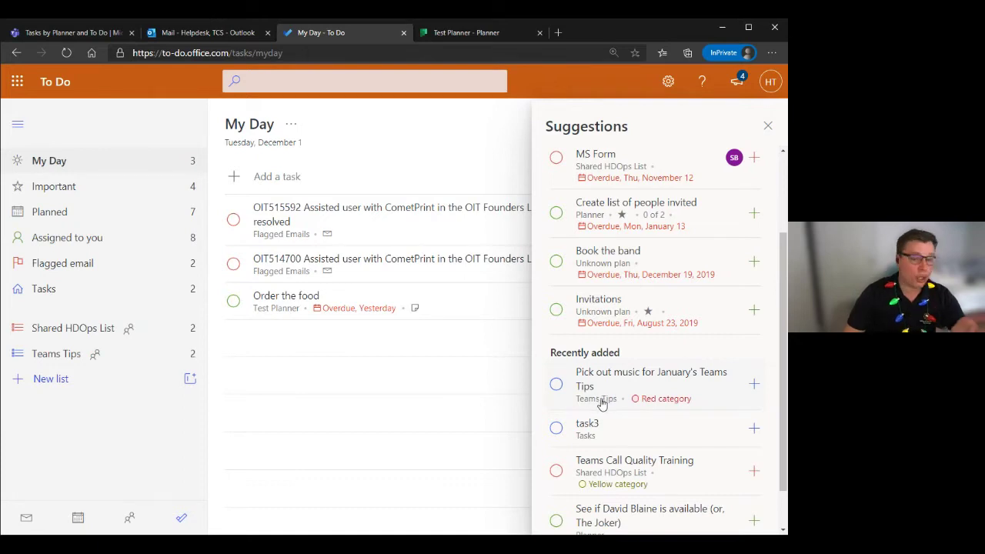
{"action": "left_click", "coordinate": [752, 384]}
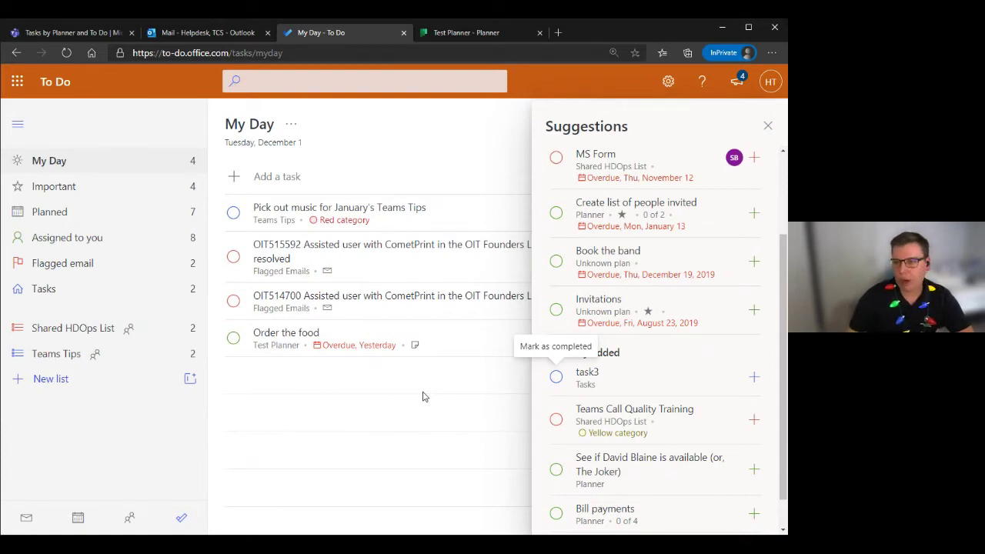
{"action": "left_click", "coordinate": [767, 125]}
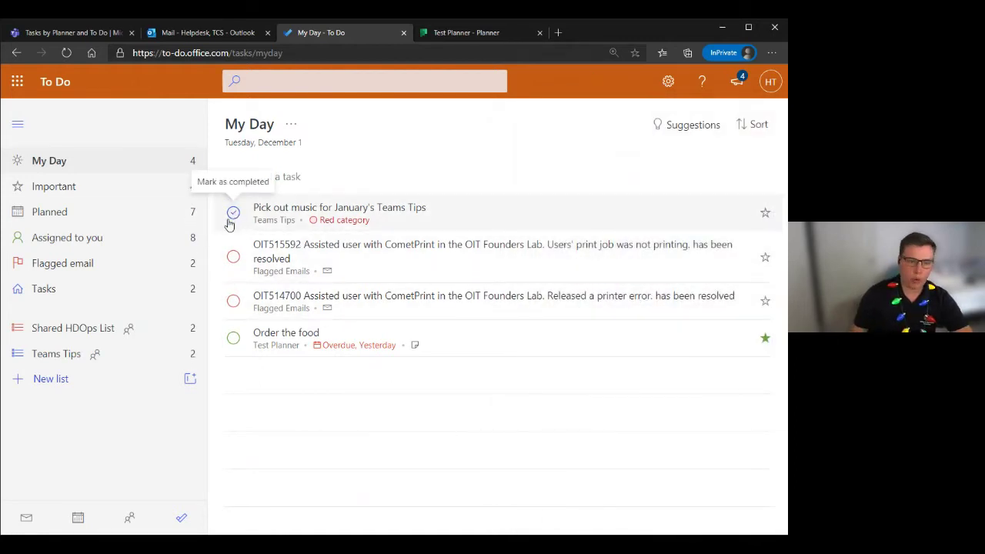
Mark "Pick out music for January's Teams Tips" in My Day as important and view the Important list.
{"action": "left_click", "coordinate": [471, 219]}
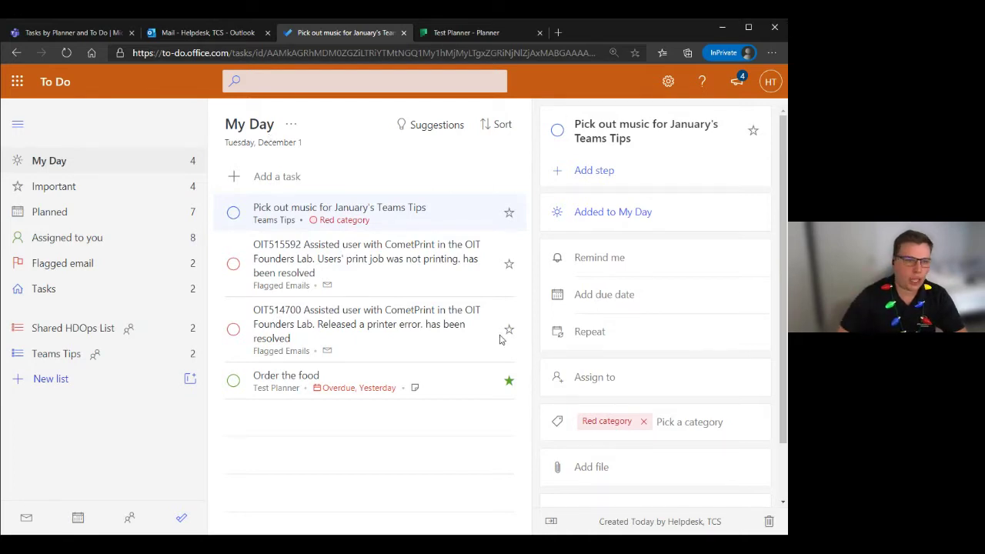
{"action": "left_click", "coordinate": [437, 125]}
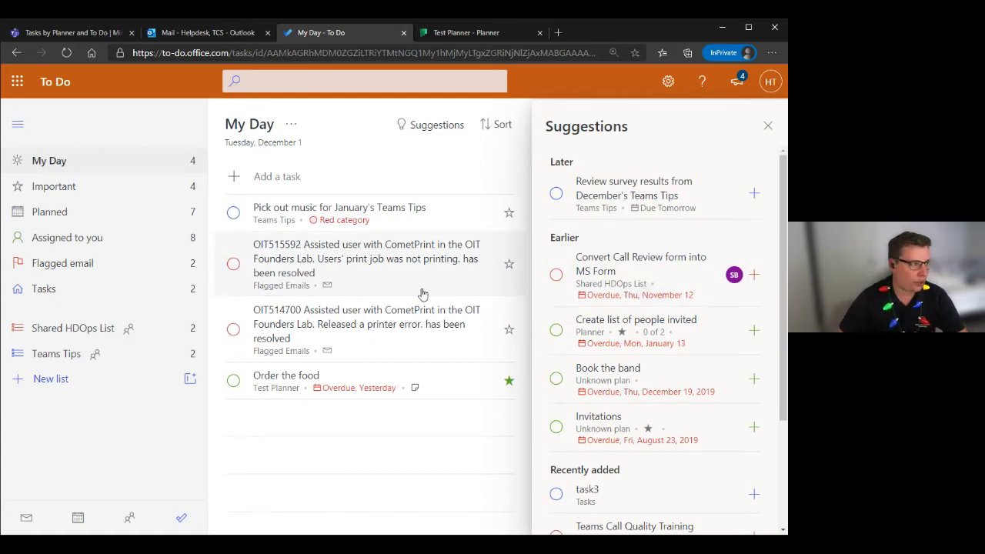
{"action": "left_click", "coordinate": [508, 213]}
{"action": "left_click", "coordinate": [514, 229]}
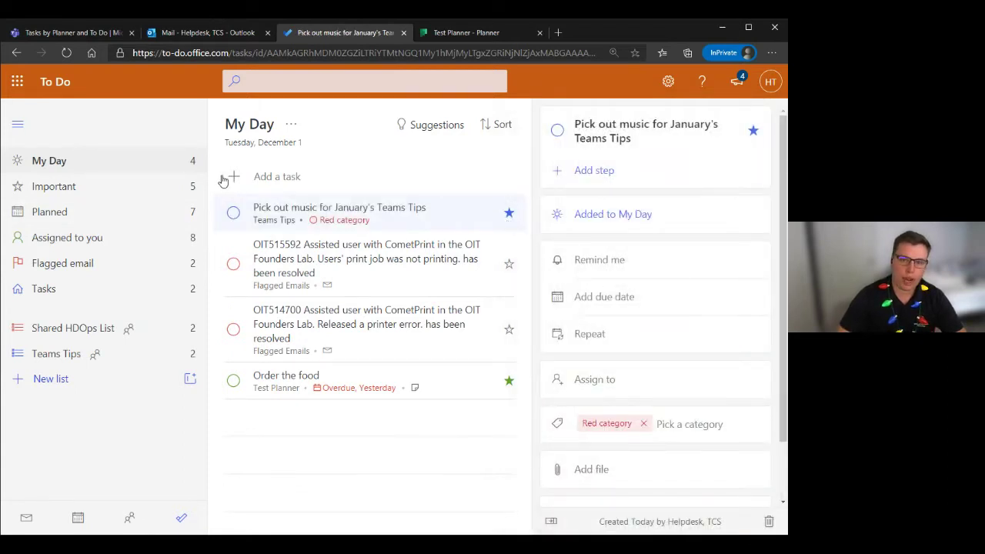
{"action": "left_click", "coordinate": [54, 190]}
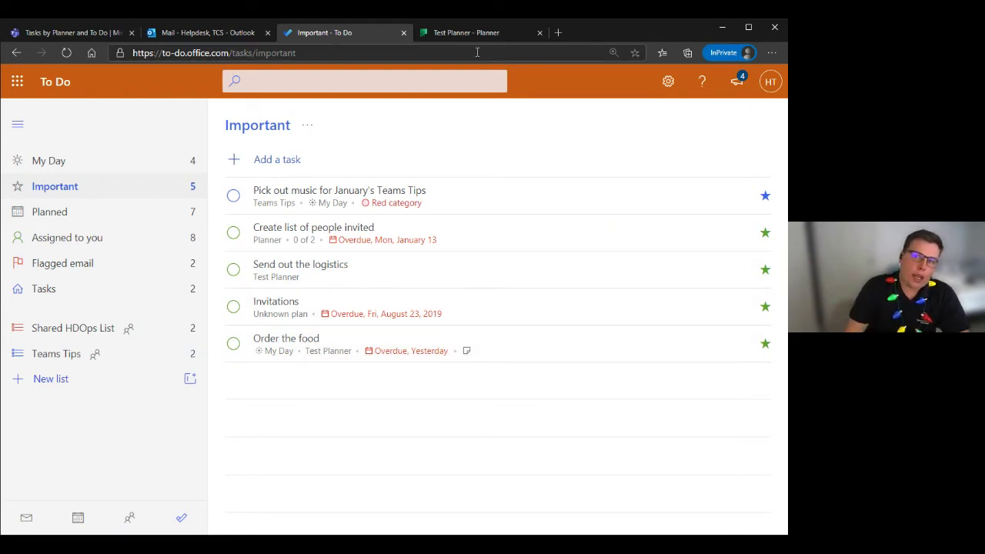
Switch to Microsoft Teams, search the apps for "tasks" and view the pinning options of Tasks by Planner and To Do.
{"action": "left_click", "coordinate": [84, 33]}
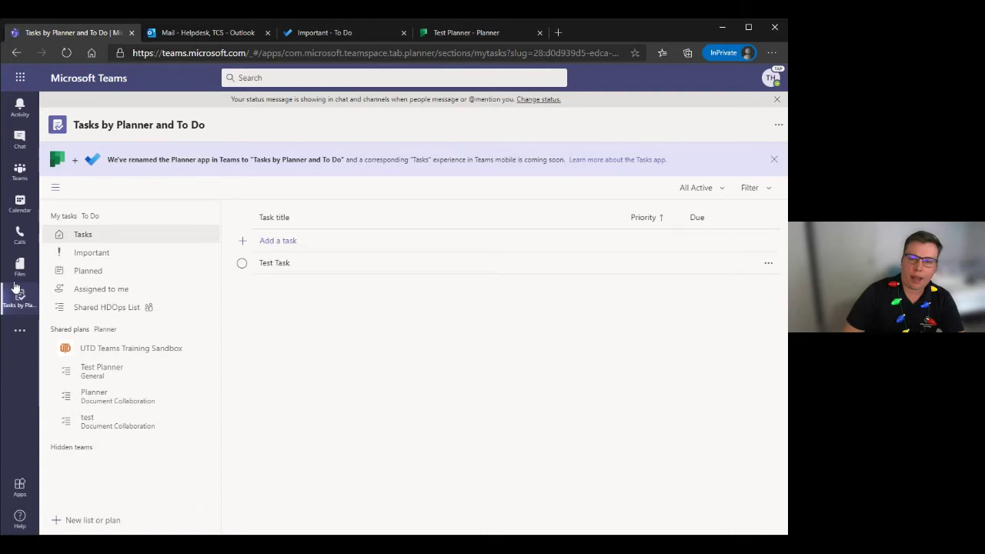
{"action": "left_click", "coordinate": [21, 333]}
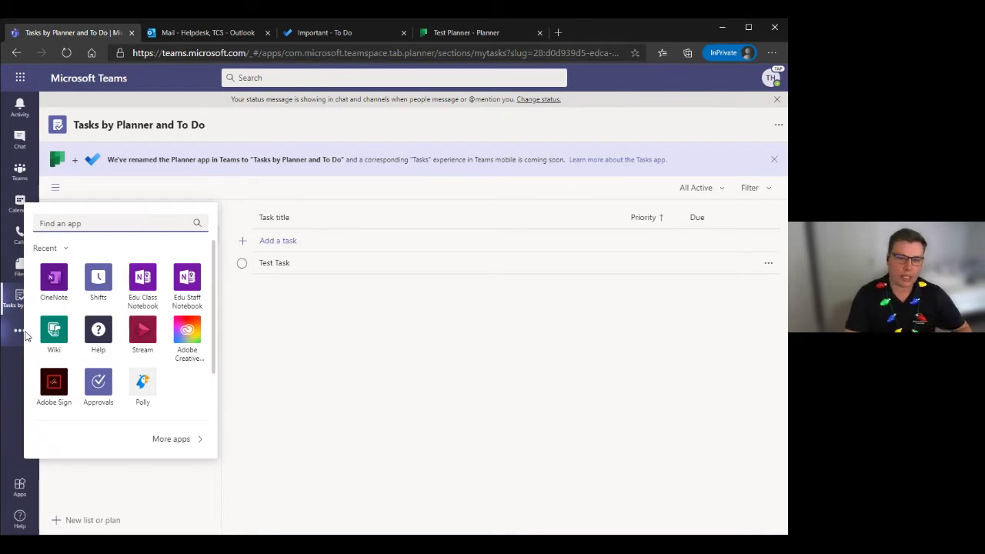
{"action": "type", "text": "tasks"}
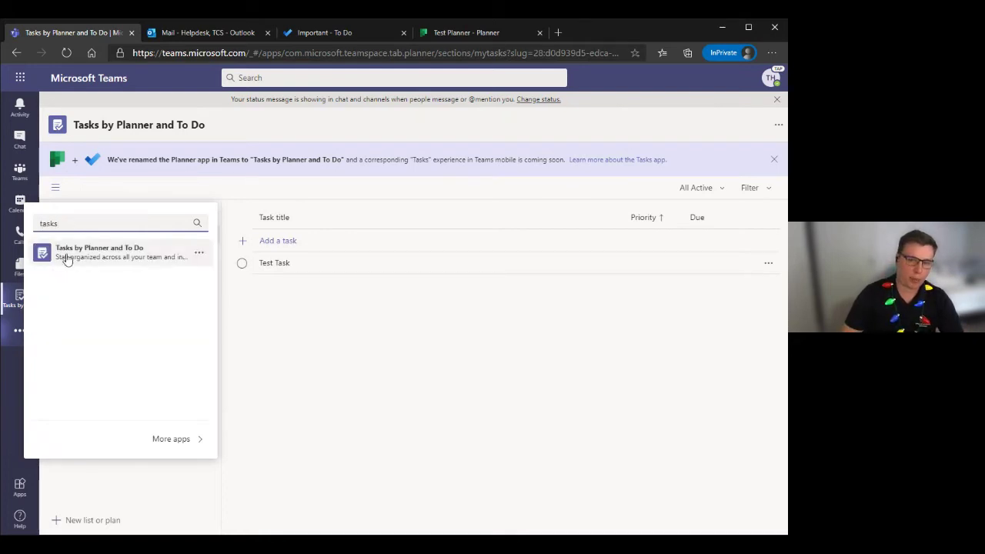
{"action": "left_click", "coordinate": [198, 252]}
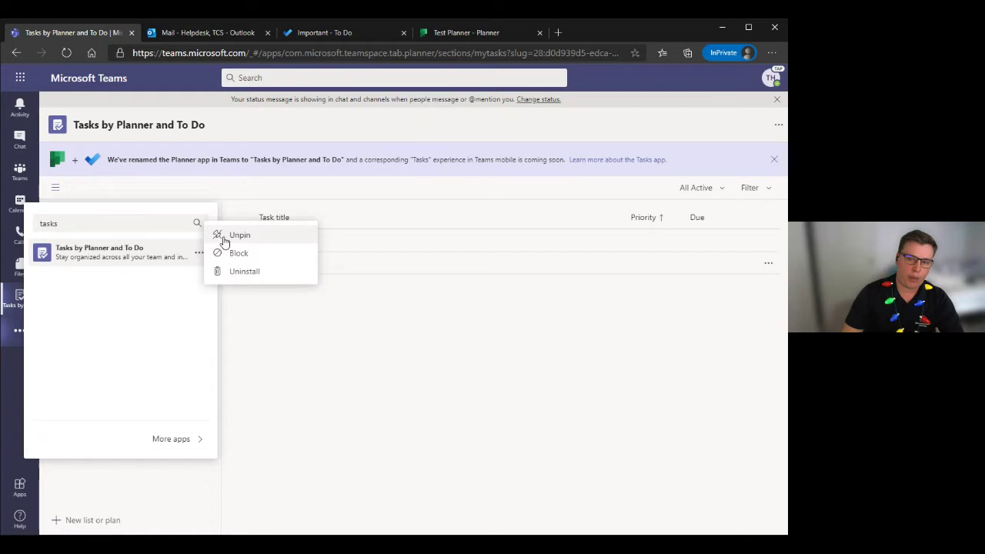
{"action": "left_click", "coordinate": [283, 412]}
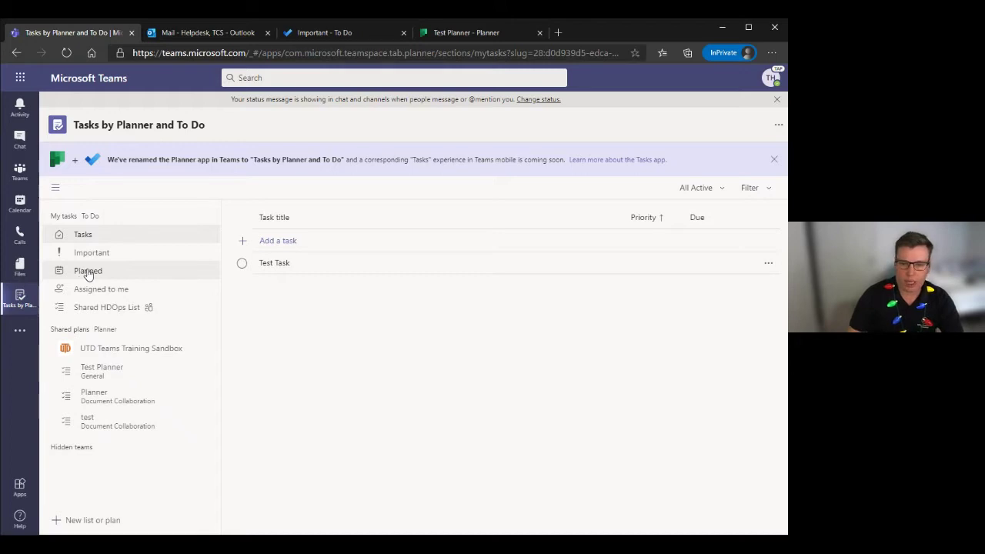
View the Test Planner plan, Shared HDOps List, Assigned to me tasks and Teams Tips list in Teams.
{"action": "left_click", "coordinate": [107, 368]}
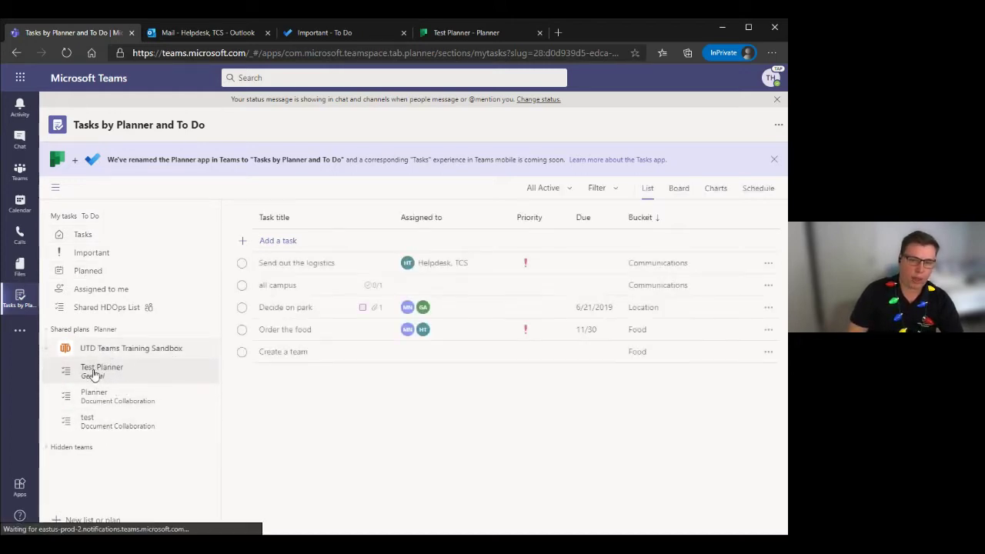
{"action": "left_click", "coordinate": [119, 308]}
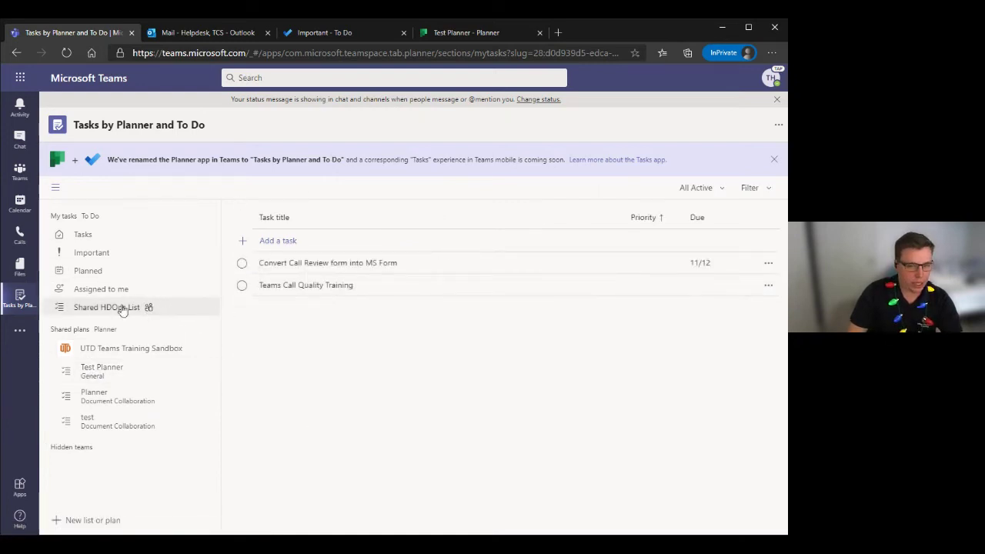
{"action": "left_click", "coordinate": [89, 289]}
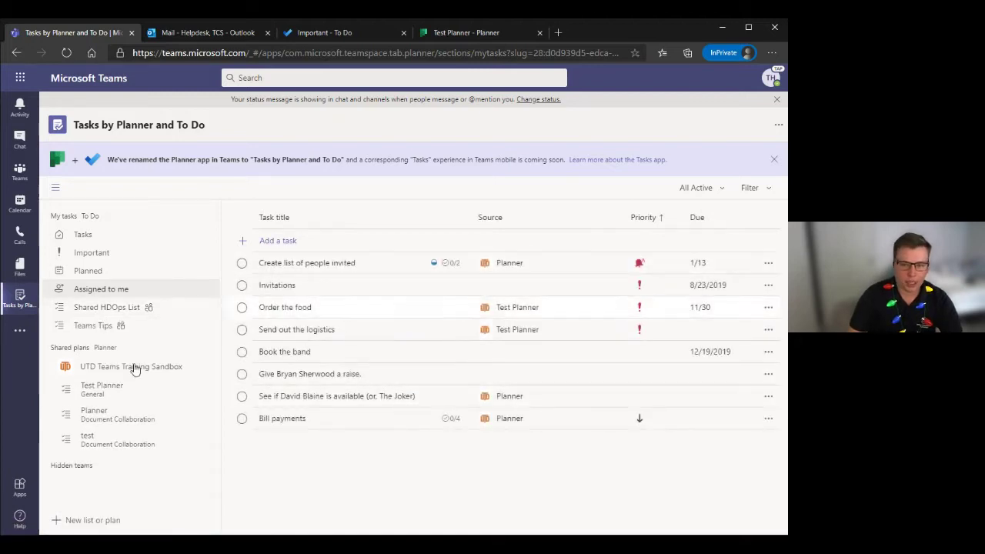
{"action": "left_click", "coordinate": [93, 325]}
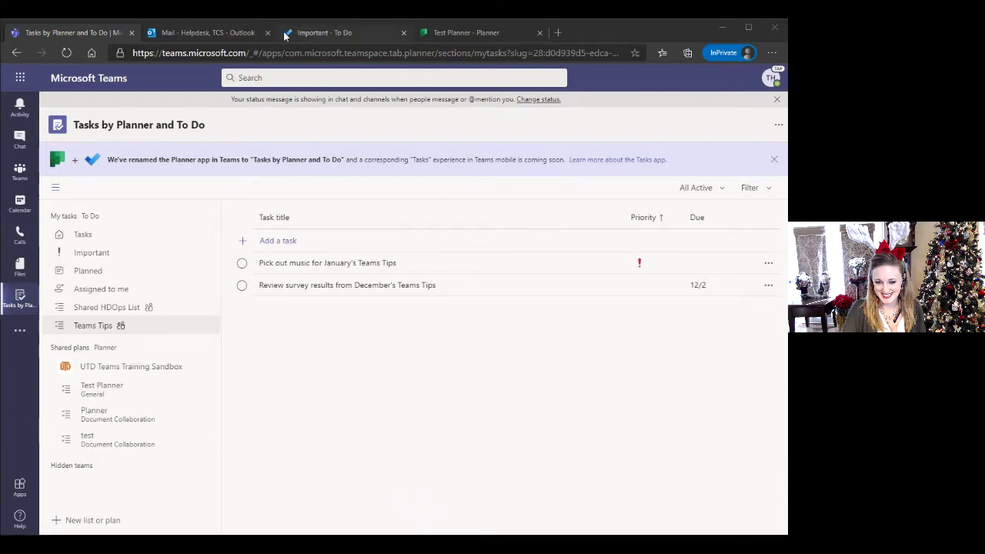
Return to To Do and view the default Tasks list.
{"action": "left_click", "coordinate": [319, 32]}
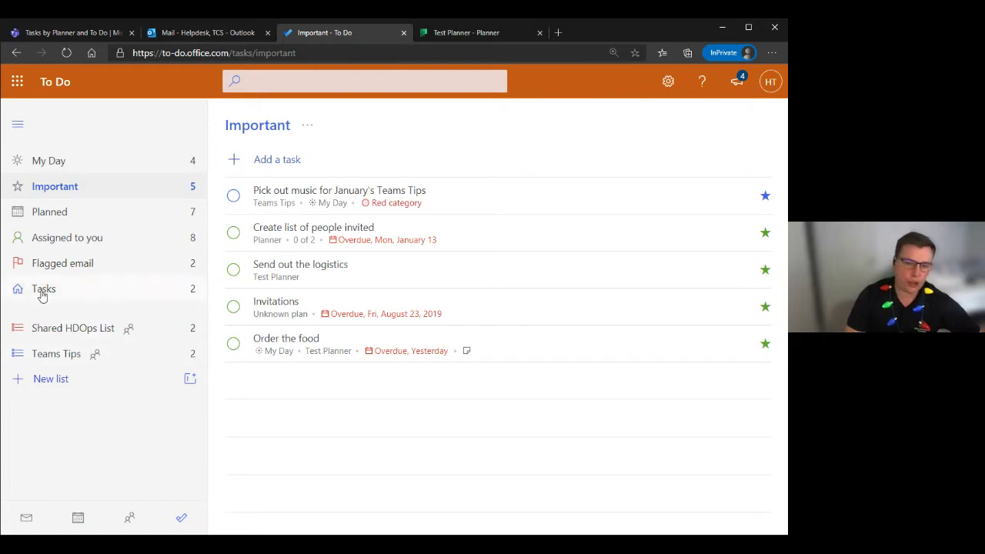
{"action": "left_click", "coordinate": [96, 289]}
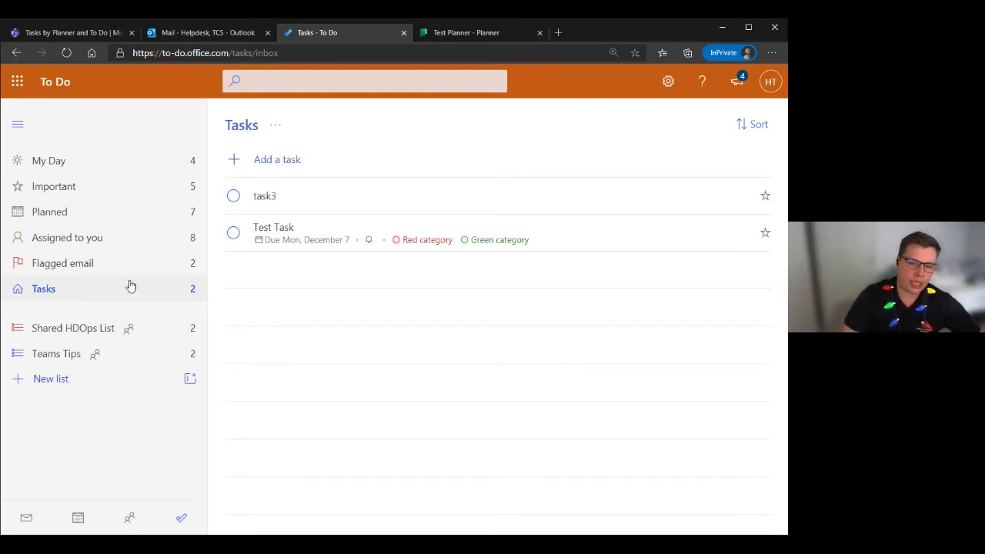
{"action": "left_click", "coordinate": [49, 298]}
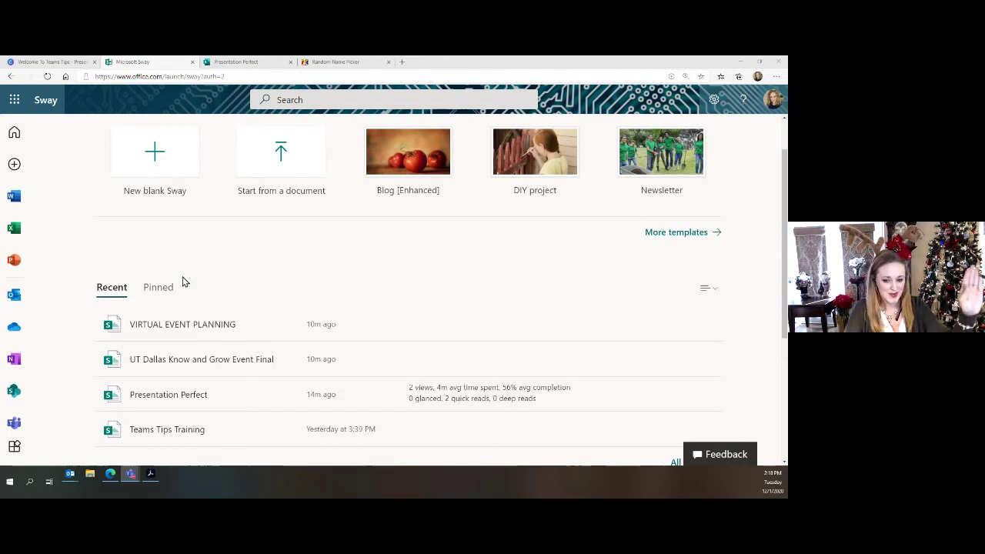
Browse the available Office apps from the Sway start page and open the Presentation Perfect sway.
{"action": "scroll", "coordinate": [3, 396], "scroll_direction": "down", "scroll_amount": 3}
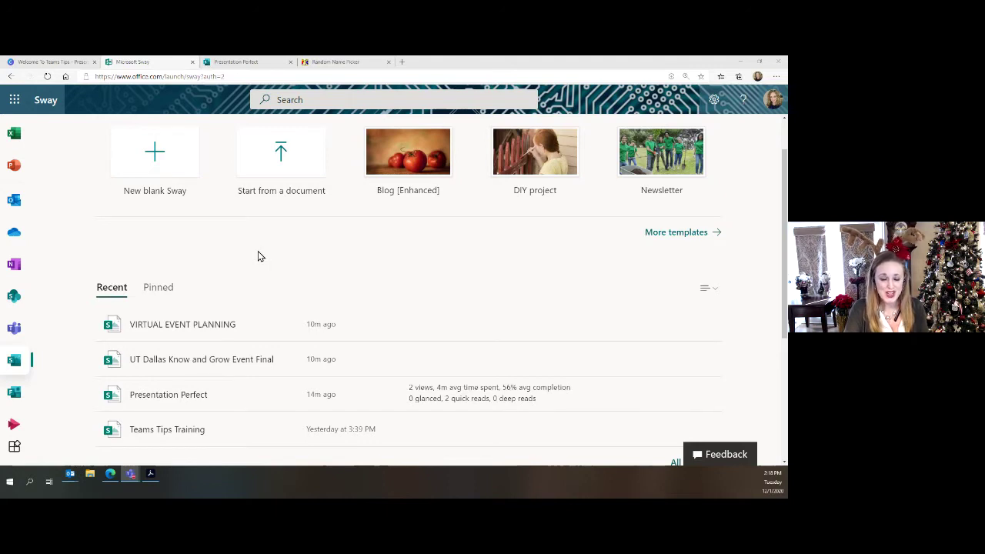
{"action": "left_click", "coordinate": [249, 65]}
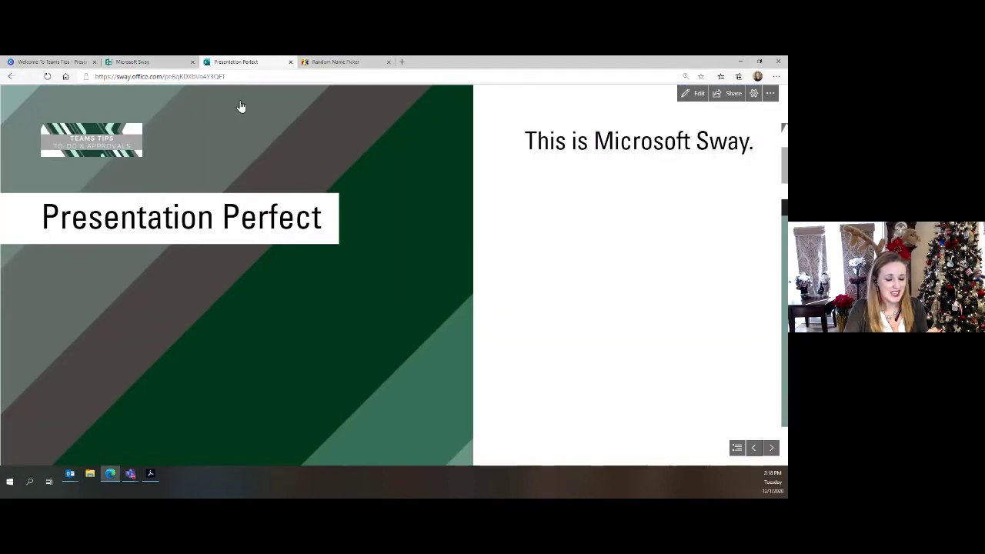
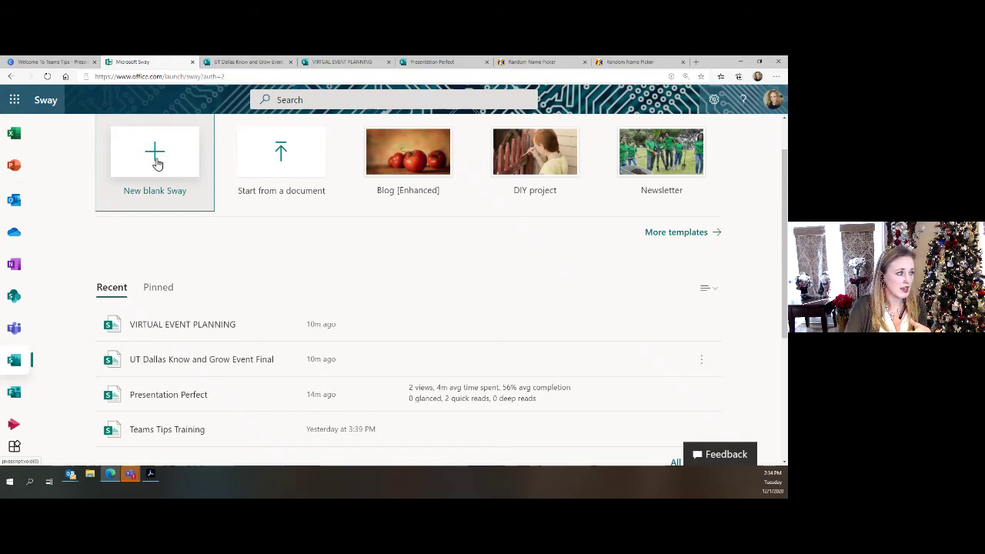
Create a new blank Sway and title it "Teams Tips".
{"action": "scroll", "coordinate": [68, 376], "scroll_direction": "up", "scroll_amount": 1}
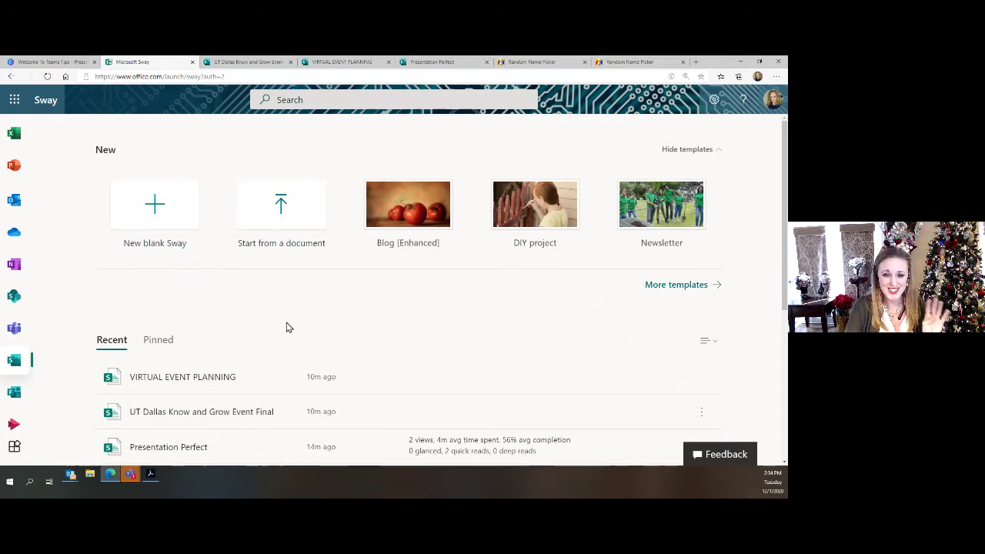
{"action": "left_click", "coordinate": [157, 218]}
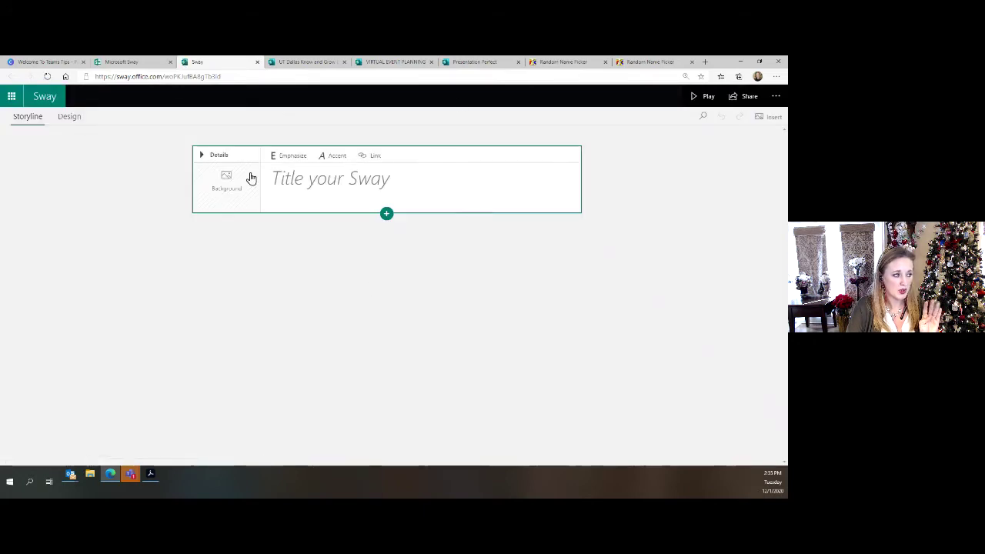
{"action": "left_click", "coordinate": [339, 185]}
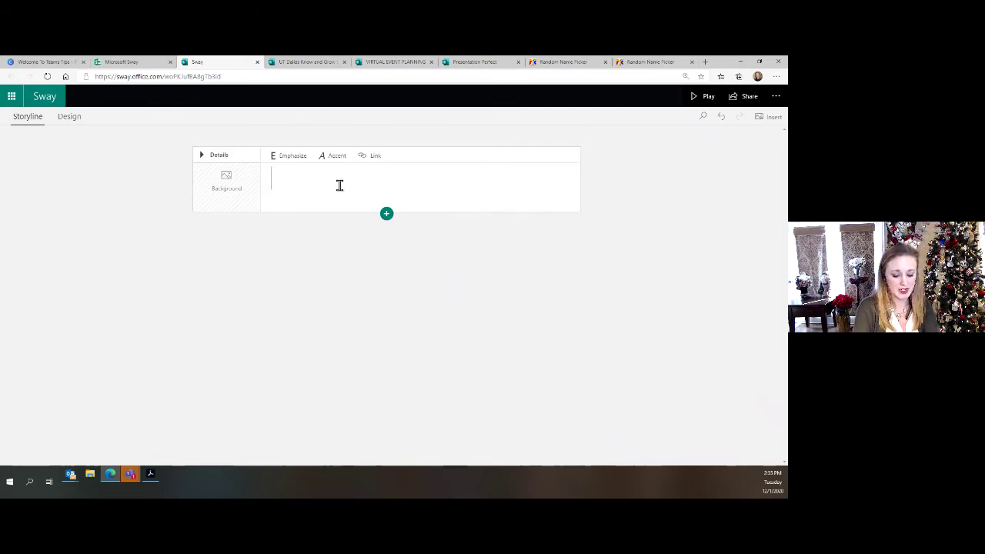
{"action": "type", "text": "Teams Ti"}
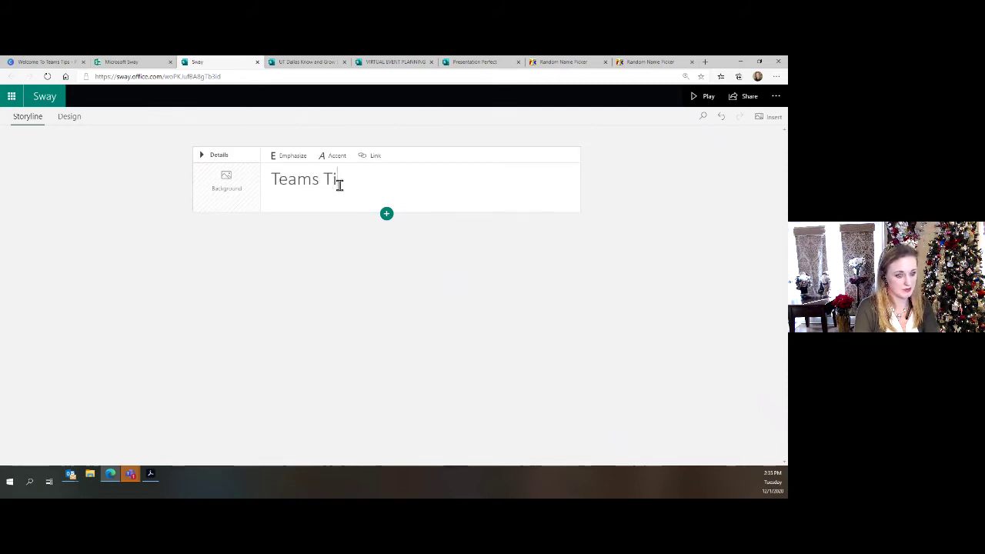
{"action": "type", "text": "ps"}
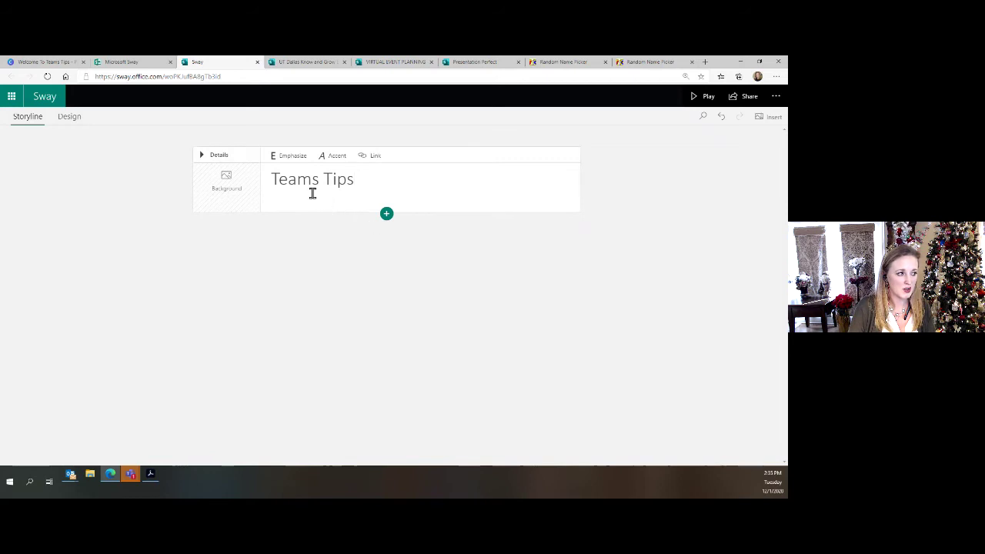
{"action": "left_click", "coordinate": [386, 215]}
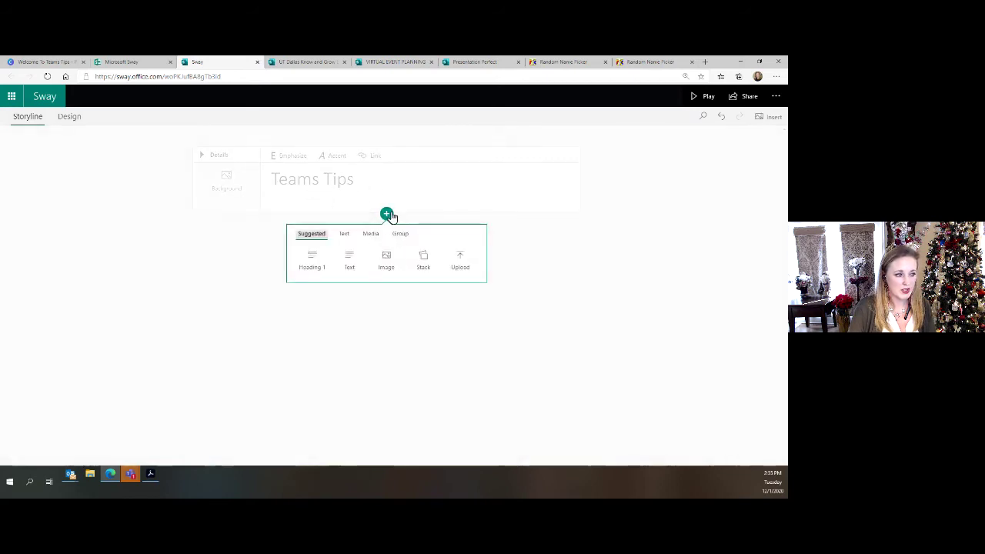
{"action": "left_click", "coordinate": [334, 181]}
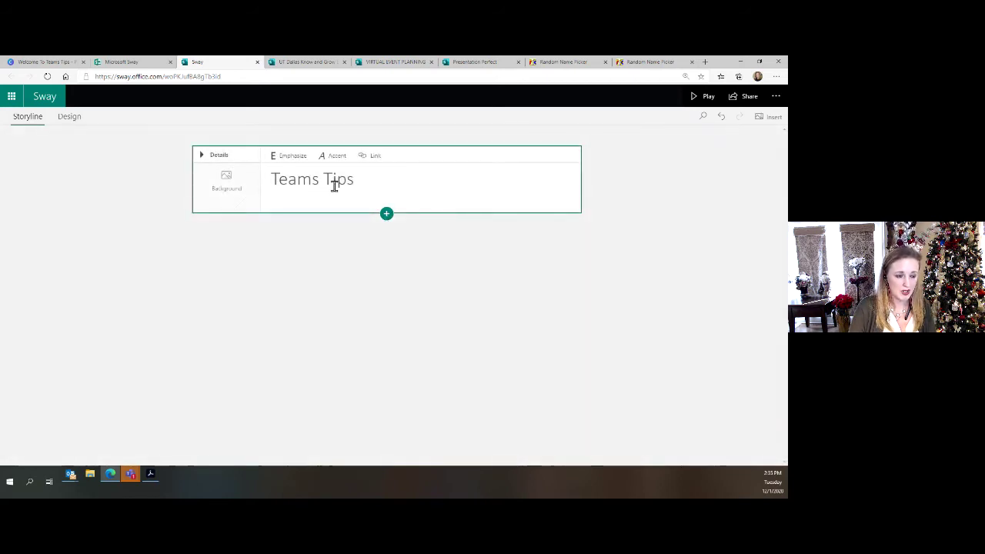
Add a Stack group below the title card, containing a text card that reads "Cards".
{"action": "left_click", "coordinate": [387, 216]}
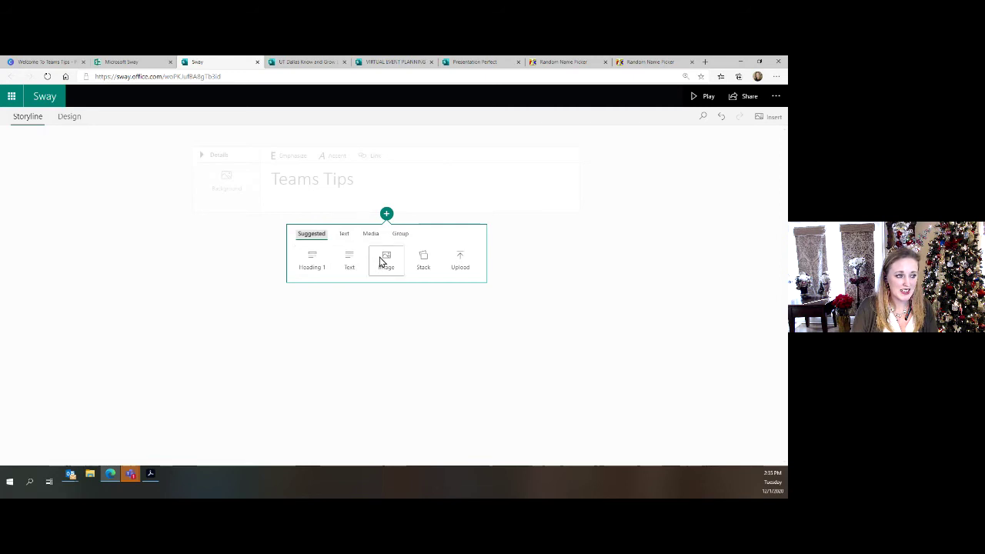
{"action": "left_click", "coordinate": [423, 259]}
{"action": "left_click", "coordinate": [405, 282]}
{"action": "left_click", "coordinate": [363, 288]}
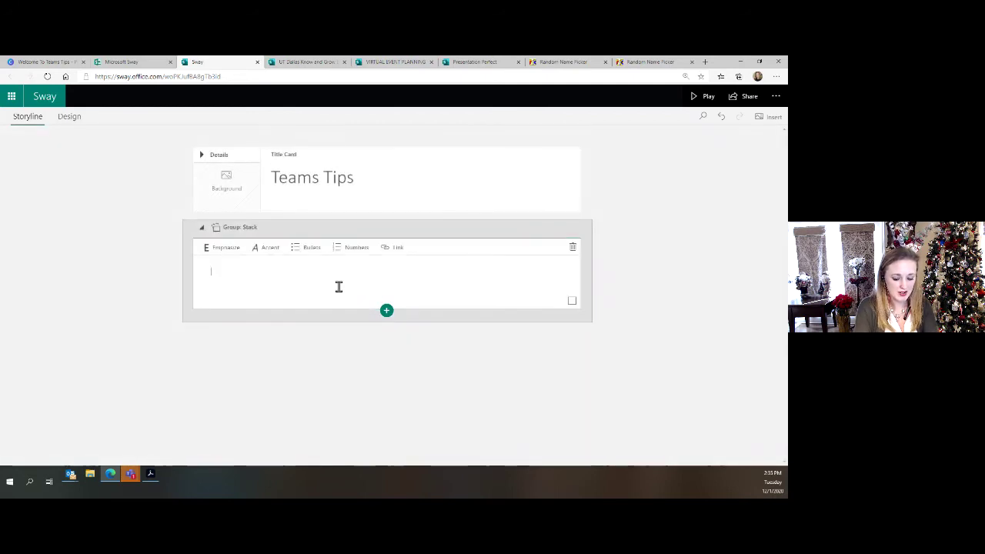
{"action": "type", "text": "Cards"}
Add two more text cards to the stack, reading "Card two" and "Card three".
{"action": "left_click", "coordinate": [386, 310]}
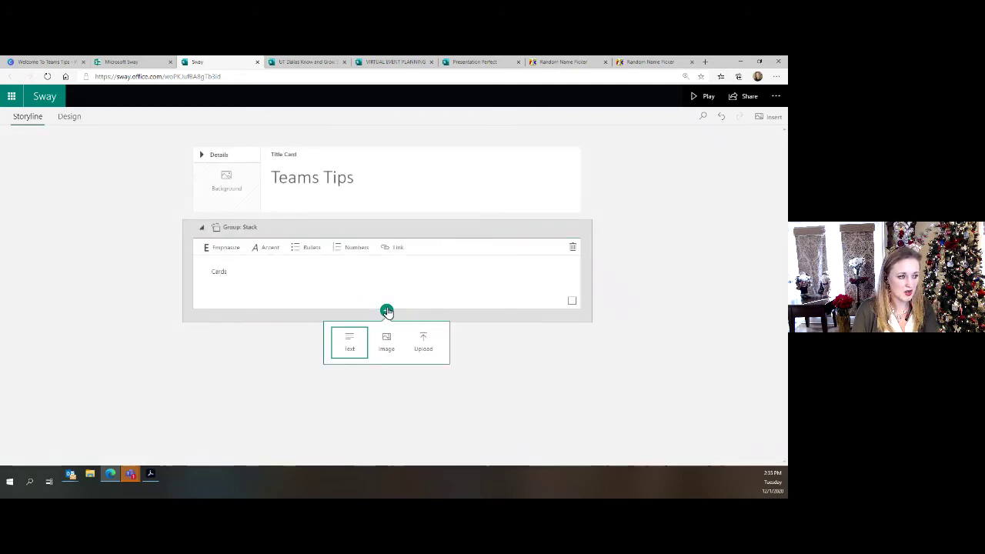
{"action": "left_click", "coordinate": [349, 350]}
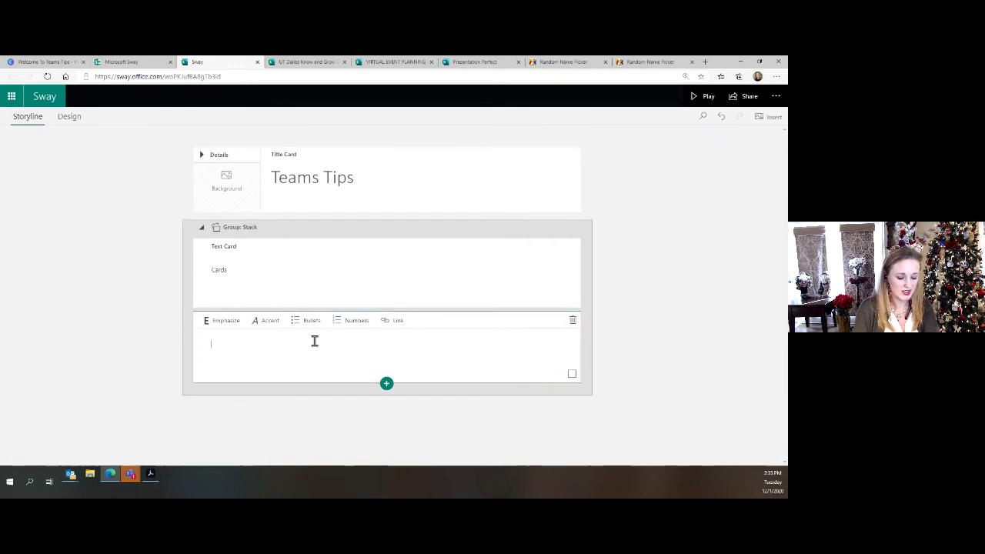
{"action": "type", "text": "Card"}
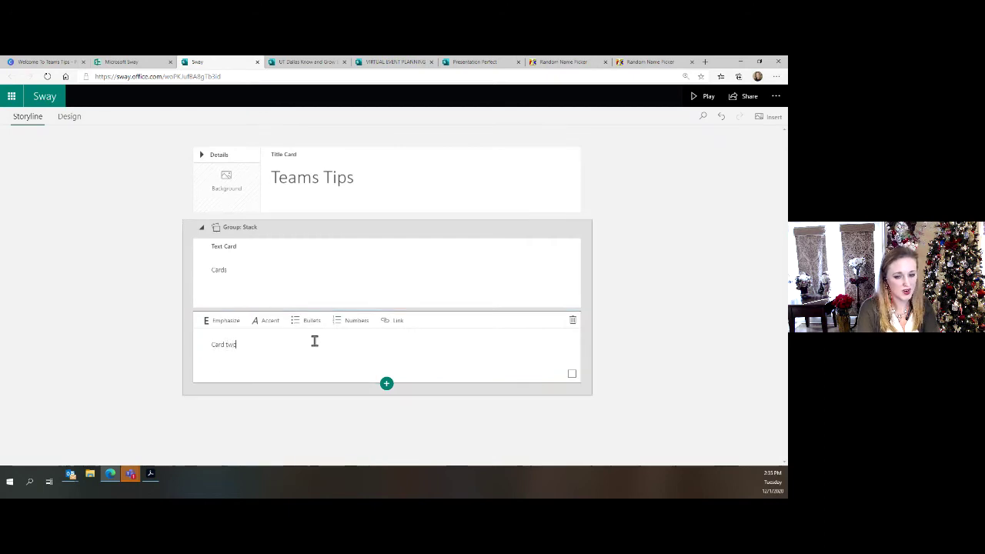
{"action": "type", "text": " two"}
{"action": "left_click", "coordinate": [386, 383]}
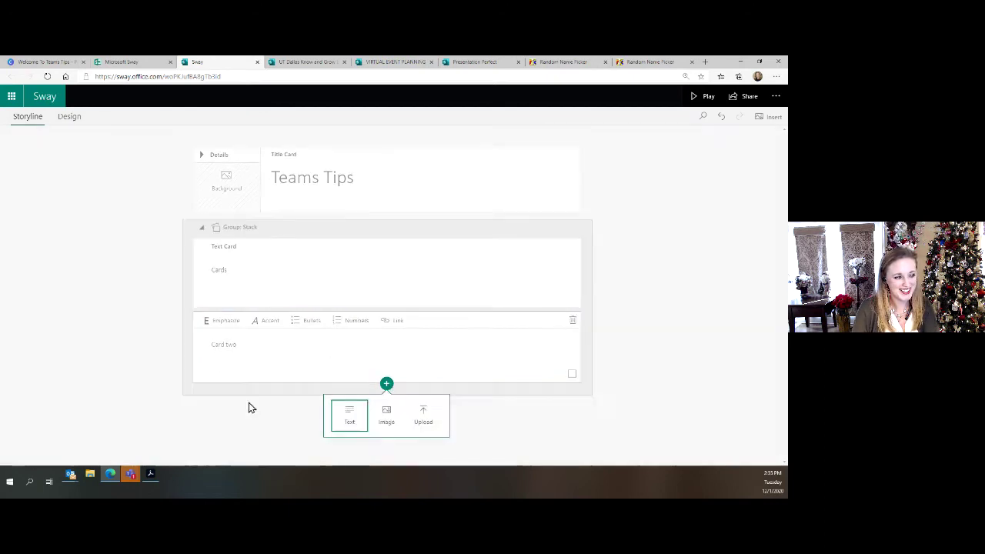
{"action": "left_click", "coordinate": [352, 422]}
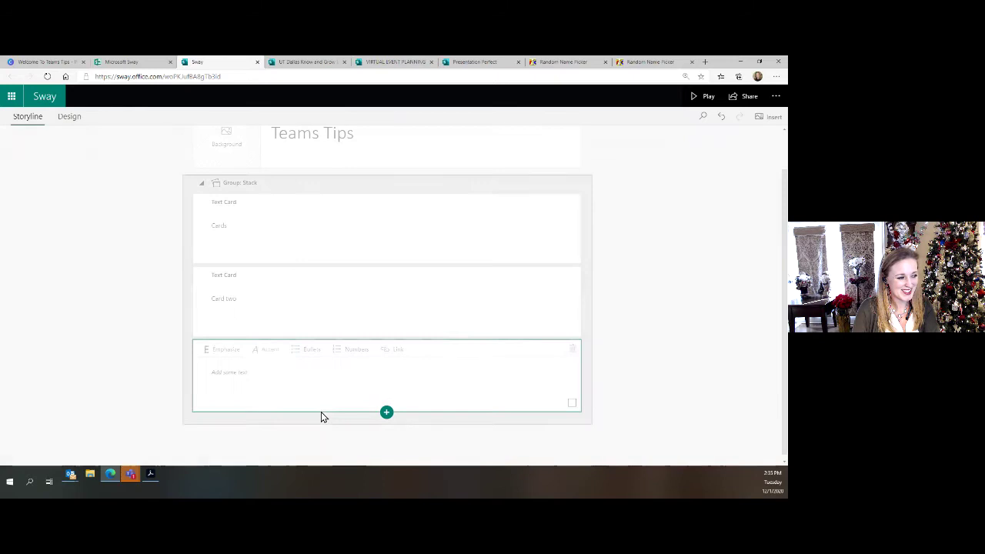
{"action": "left_click", "coordinate": [255, 371]}
{"action": "type", "text": "Card"}
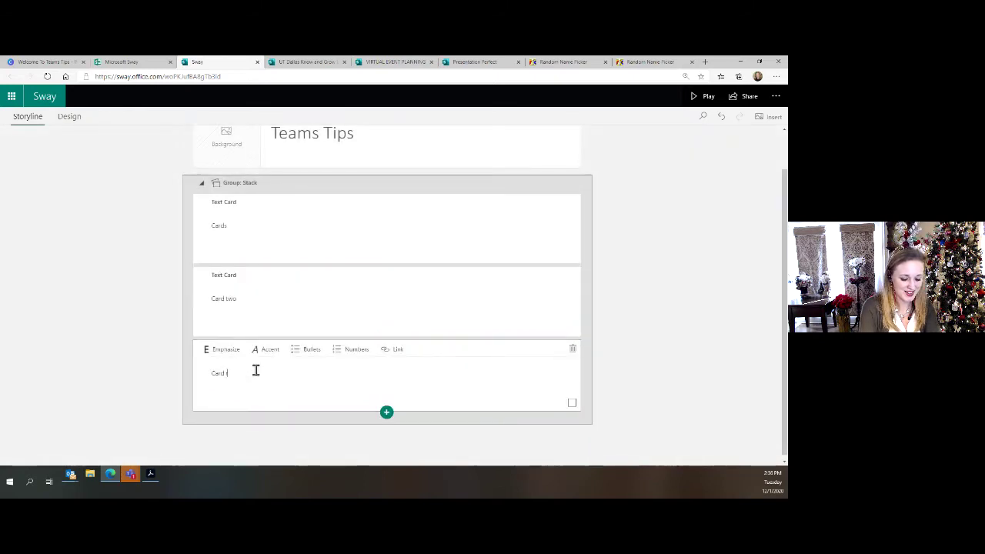
{"action": "type", "text": " three"}
{"action": "left_click", "coordinate": [690, 292]}
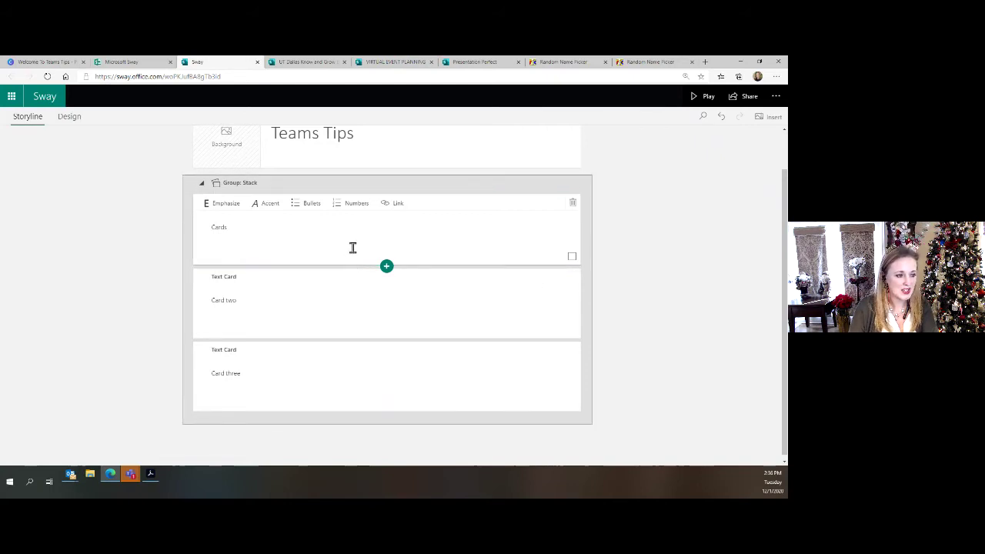
Play the sway, flip through the stacked cards in the preview and return to editing.
{"action": "left_click", "coordinate": [699, 100]}
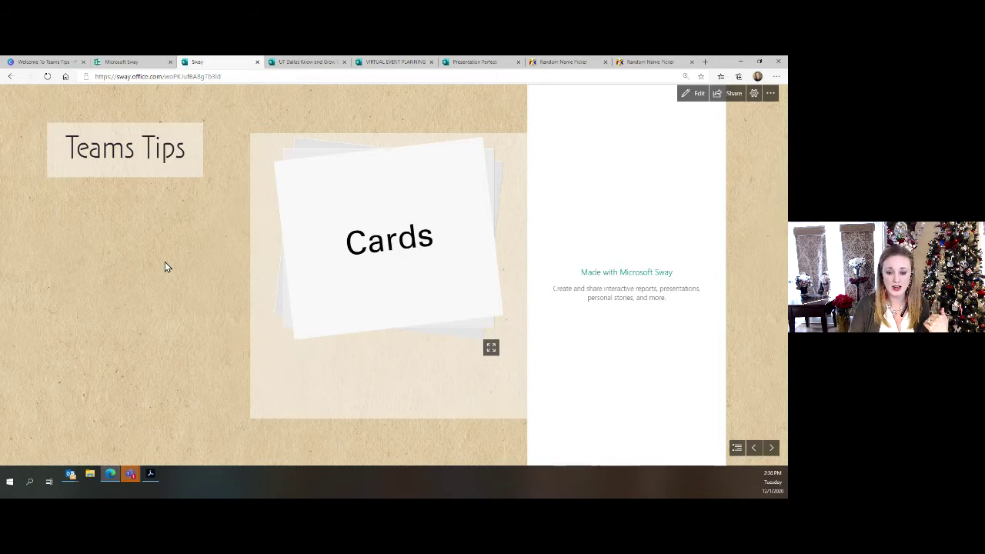
{"action": "left_click", "coordinate": [368, 250]}
{"action": "left_click", "coordinate": [367, 249]}
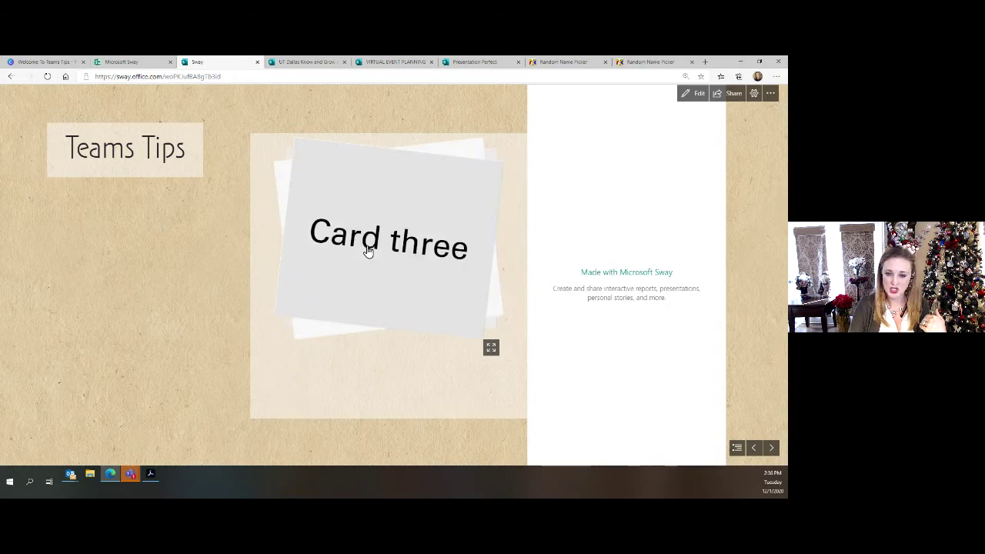
{"action": "left_click", "coordinate": [368, 250]}
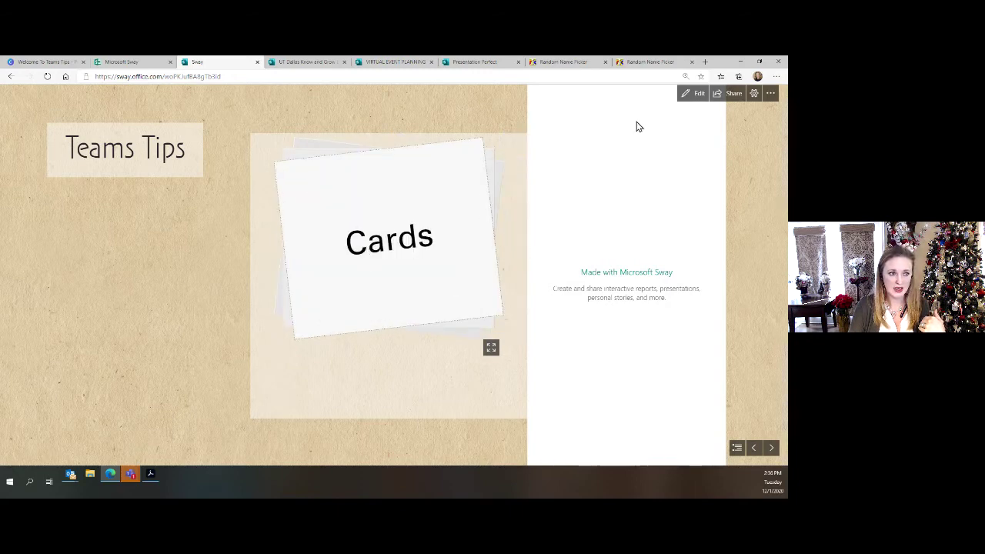
{"action": "left_click", "coordinate": [698, 94]}
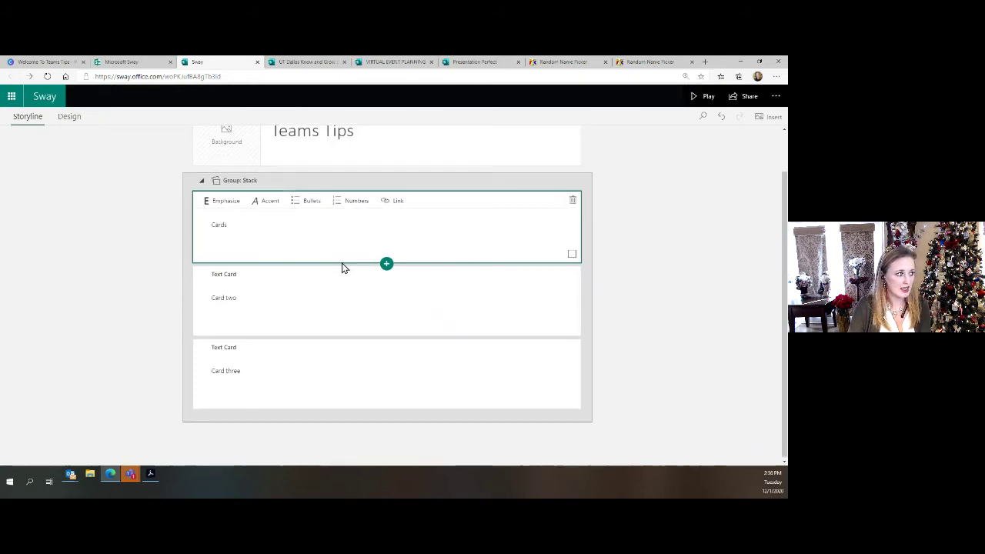
Insert an image card below the stack and fill it with the vegetables and groceries picture from the suggested Food search.
{"action": "left_click", "coordinate": [333, 420]}
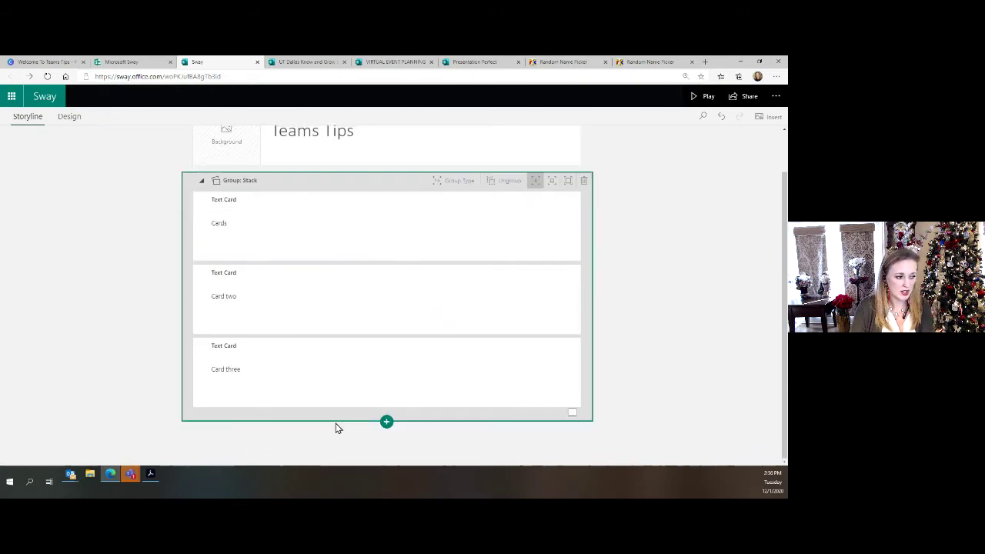
{"action": "left_click", "coordinate": [384, 424]}
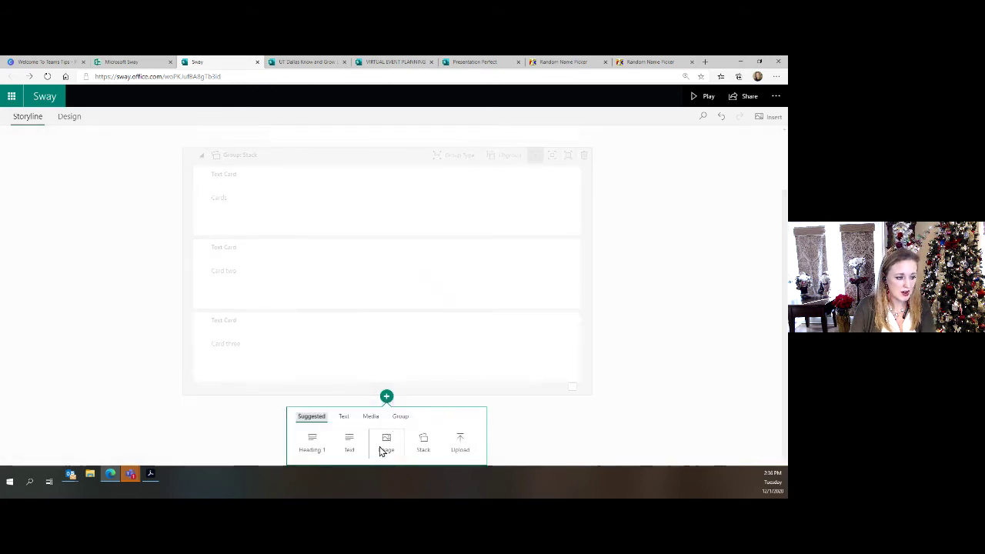
{"action": "left_click", "coordinate": [383, 446]}
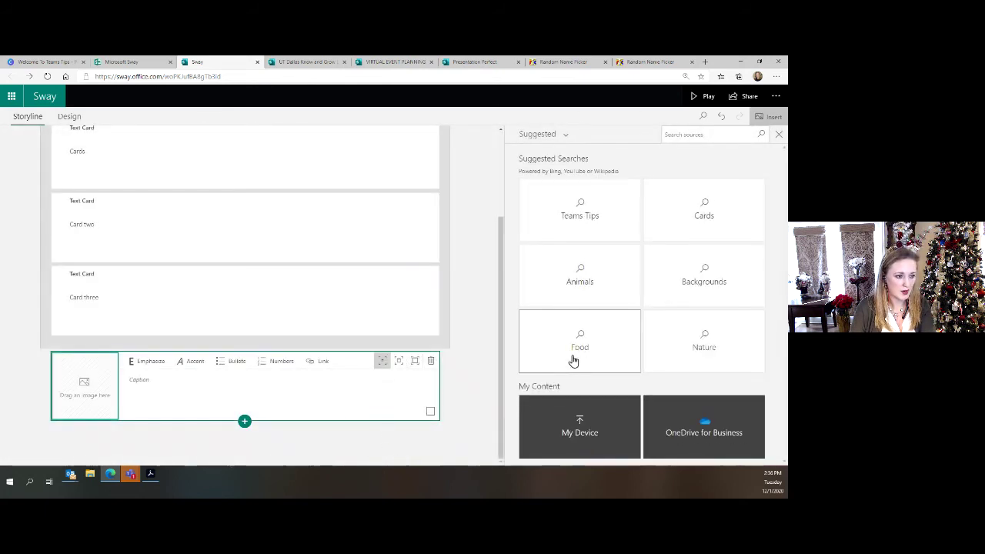
{"action": "left_click", "coordinate": [580, 344]}
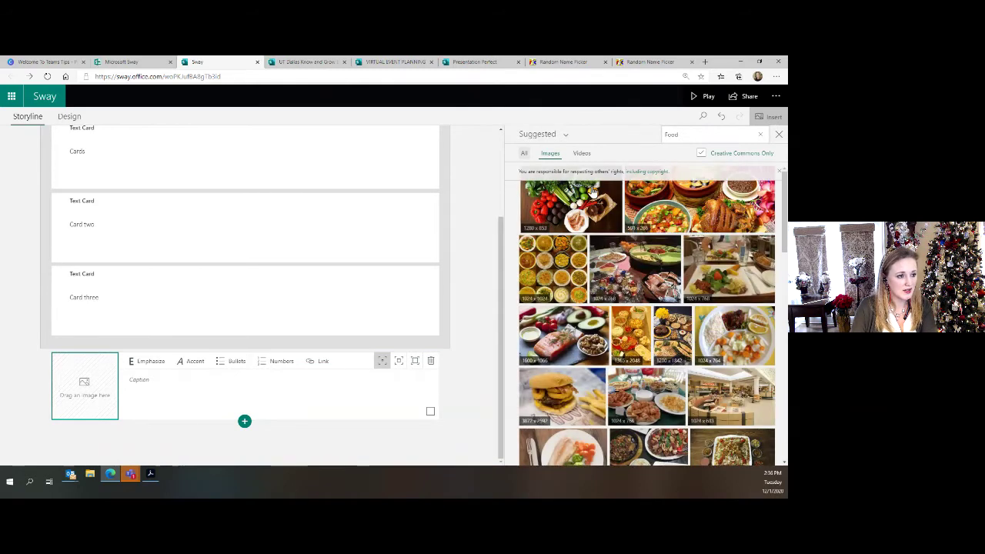
{"action": "left_click", "coordinate": [592, 190]}
{"action": "left_click", "coordinate": [757, 133]}
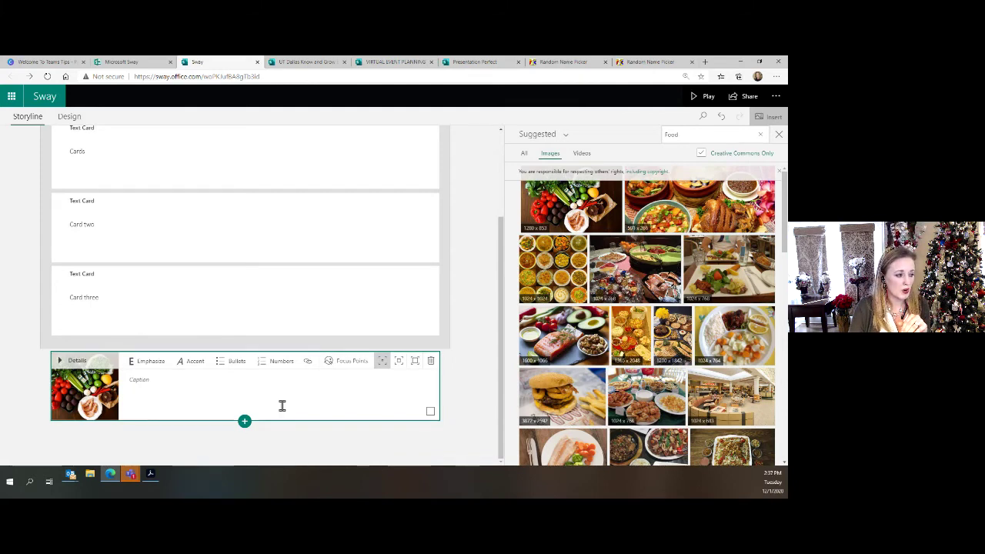
Add a second image card below the groceries card and fill it with the boxed fruit salad picture from the Food results.
{"action": "left_click", "coordinate": [246, 423]}
{"action": "left_click", "coordinate": [244, 445]}
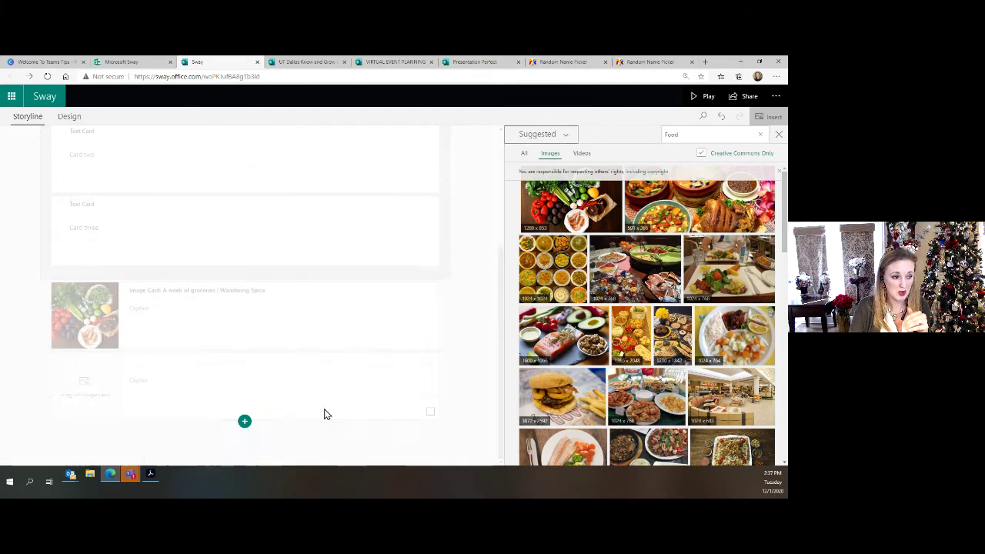
{"action": "scroll", "coordinate": [562, 352], "scroll_direction": "down", "scroll_amount": 5}
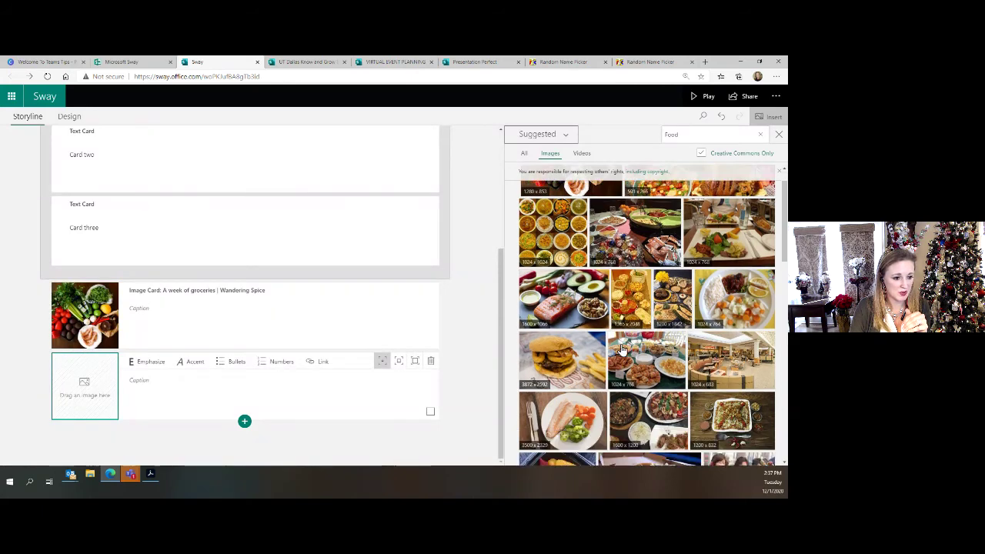
{"action": "left_click", "coordinate": [557, 300]}
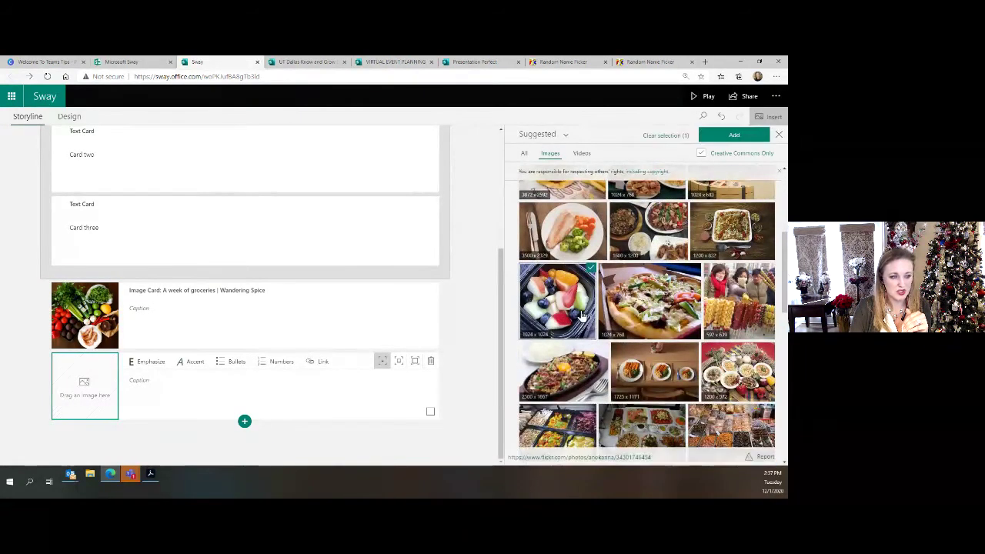
{"action": "left_click", "coordinate": [726, 135]}
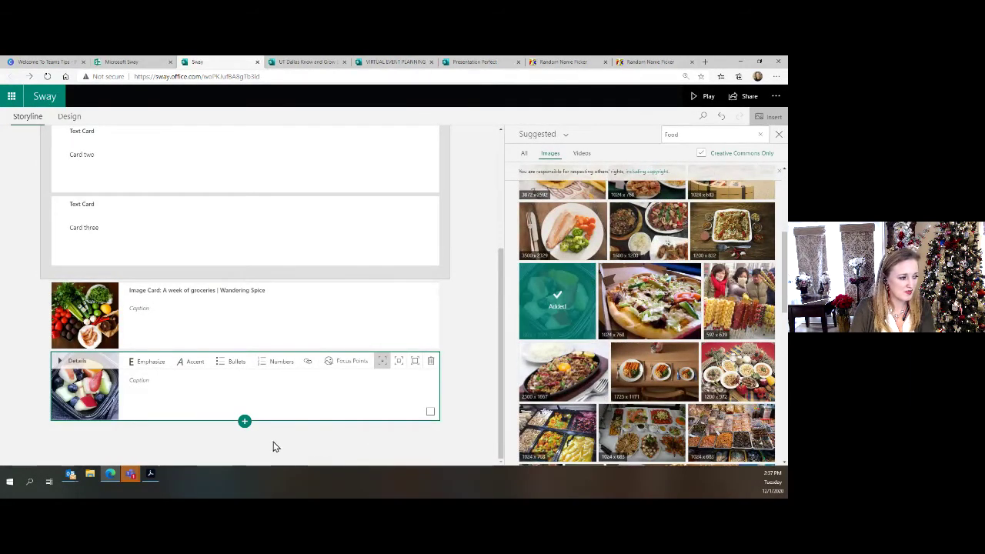
Add a third image card below the fruit salad card and fill it with the salad bar picture from the Food results.
{"action": "left_click", "coordinate": [244, 421]}
{"action": "left_click", "coordinate": [243, 442]}
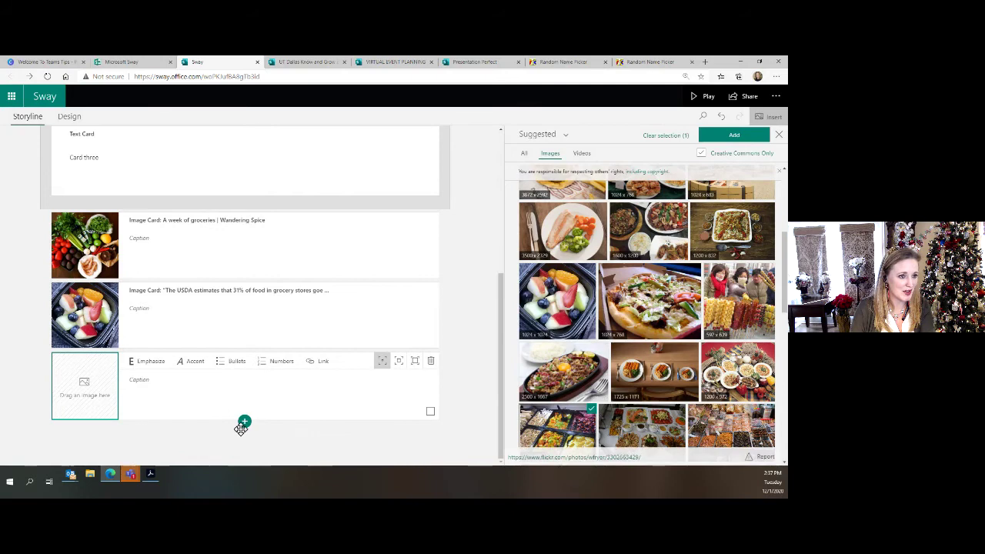
{"action": "left_click", "coordinate": [750, 140]}
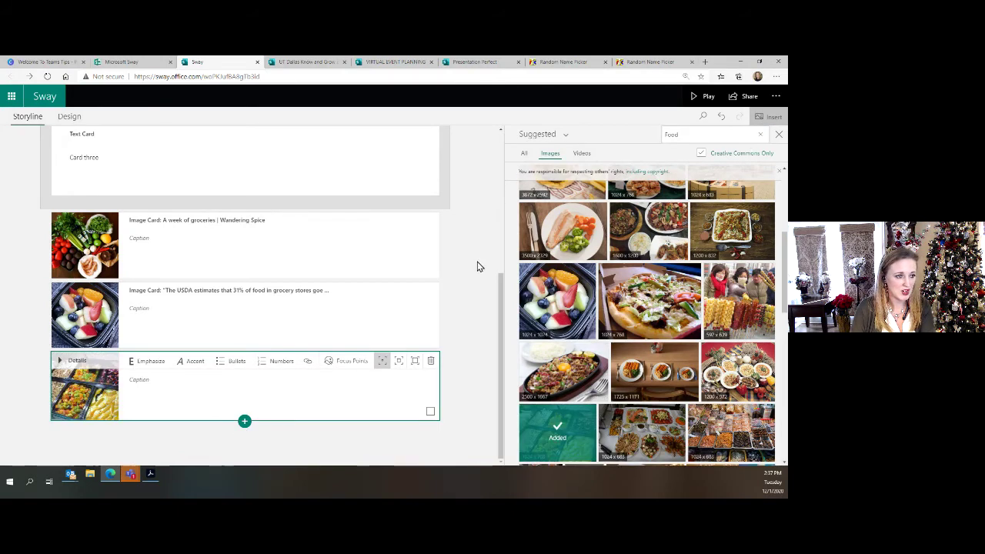
Play the sway again and view how the card stack and the three food images are laid out.
{"action": "left_click", "coordinate": [704, 103]}
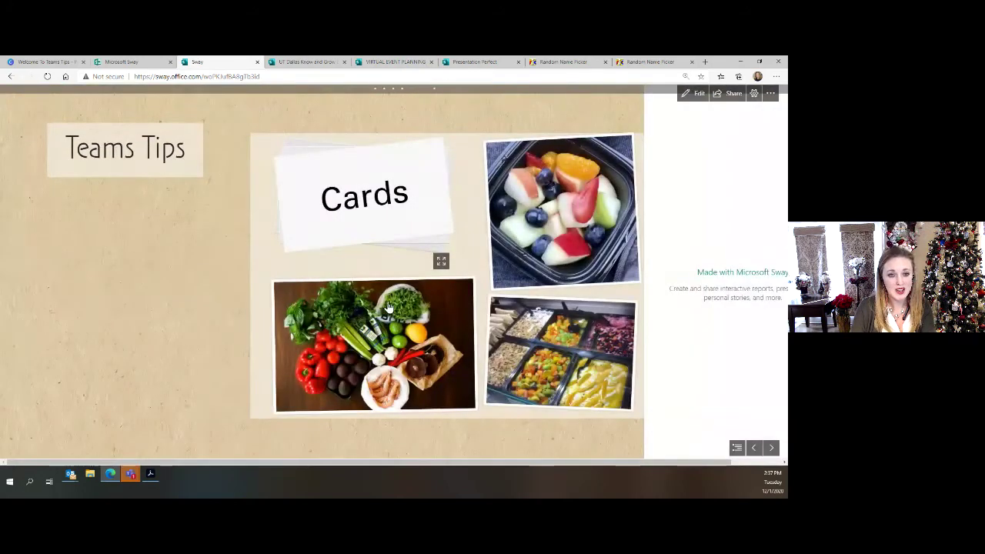
{"action": "left_click", "coordinate": [388, 307]}
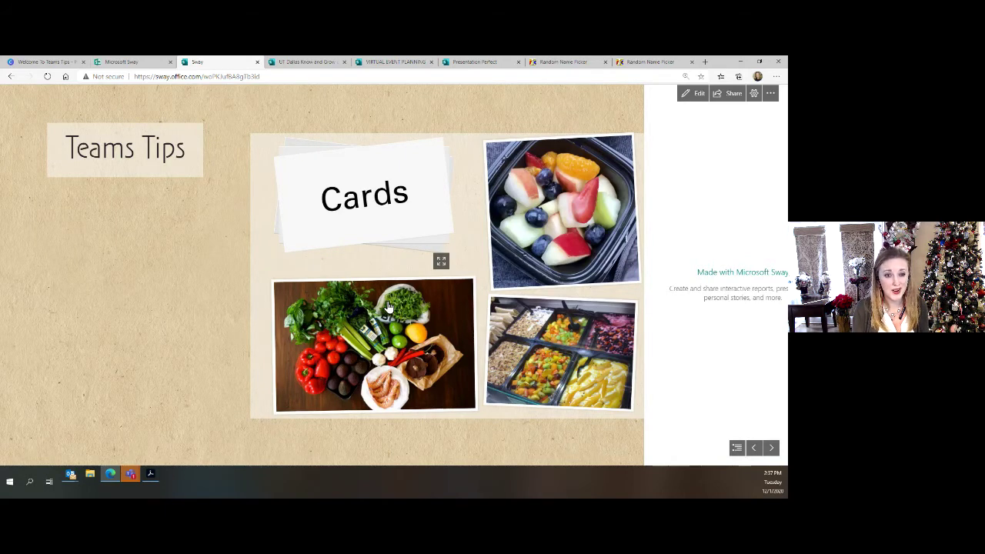
{"action": "scroll", "coordinate": [337, 245], "scroll_direction": "down", "scroll_amount": 1}
{"action": "scroll", "coordinate": [339, 245], "scroll_direction": "up", "scroll_amount": 1}
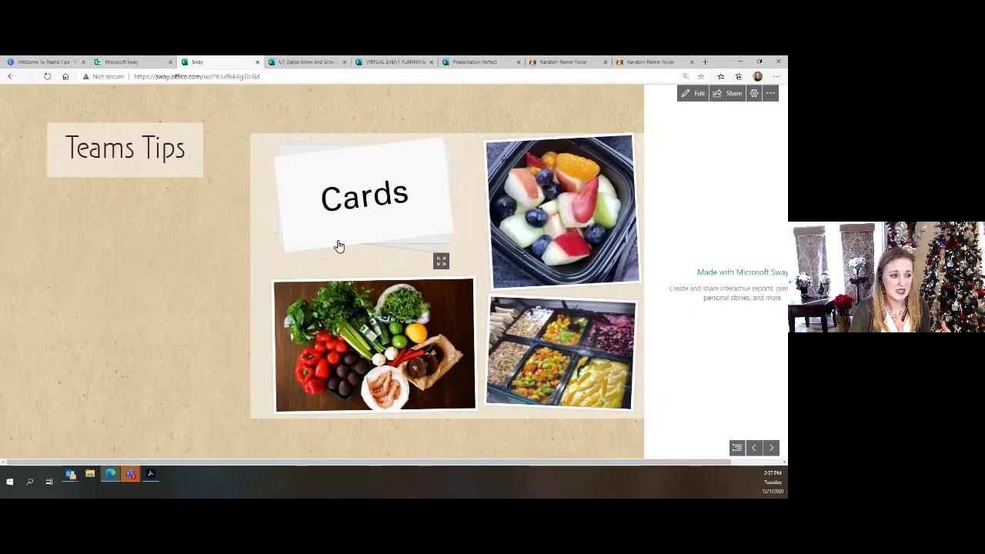
View the Cards stack enlarged in the played sway, close that view and return to editing.
{"action": "left_click", "coordinate": [443, 262]}
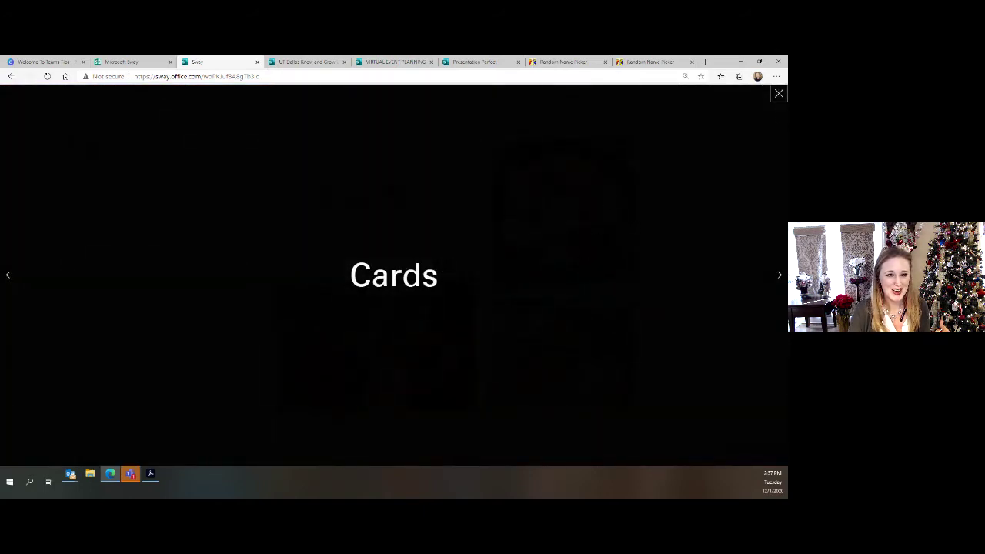
{"action": "left_click", "coordinate": [778, 95]}
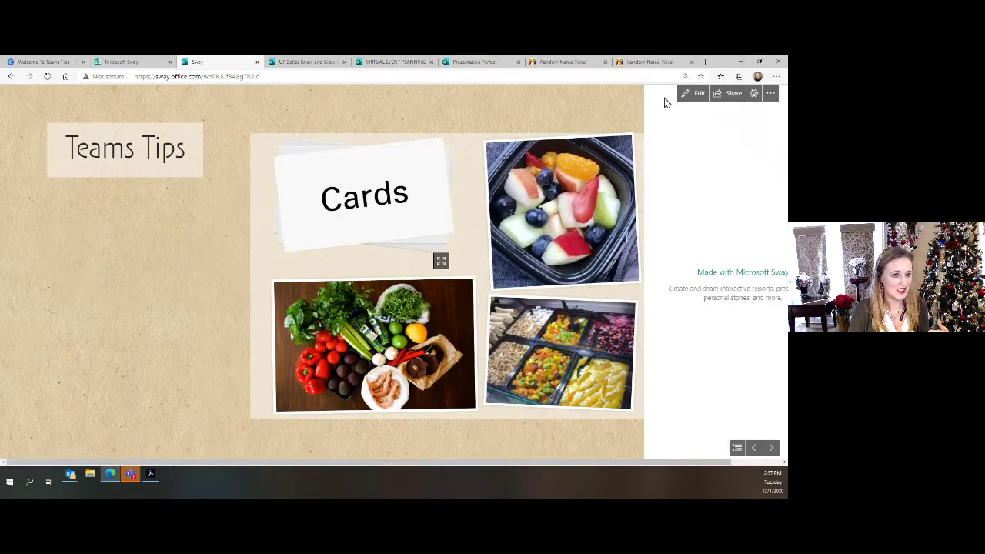
{"action": "left_click", "coordinate": [683, 95]}
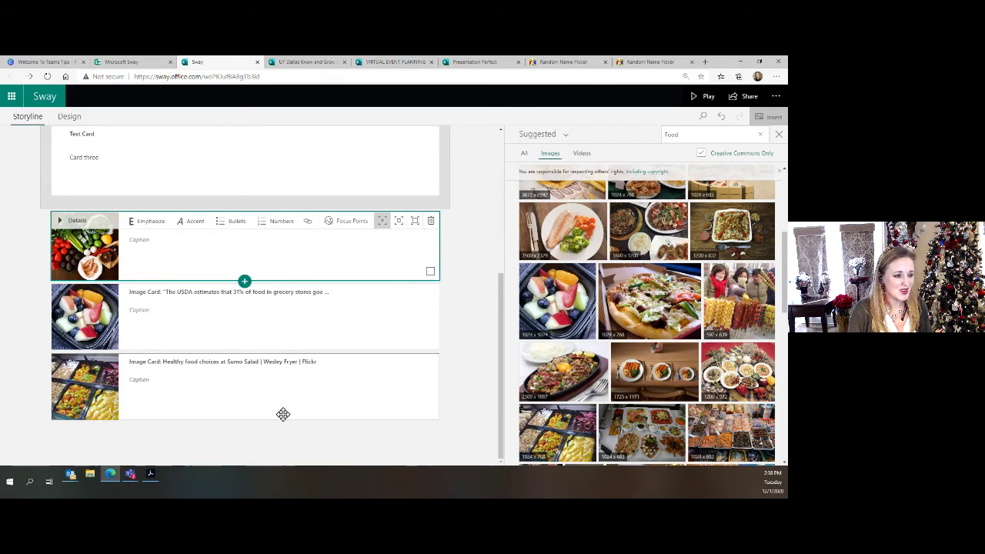
Search the suggested media for "avacado" and set the halved avocado picture as the Teams Tips title card background.
{"action": "left_click", "coordinate": [778, 134]}
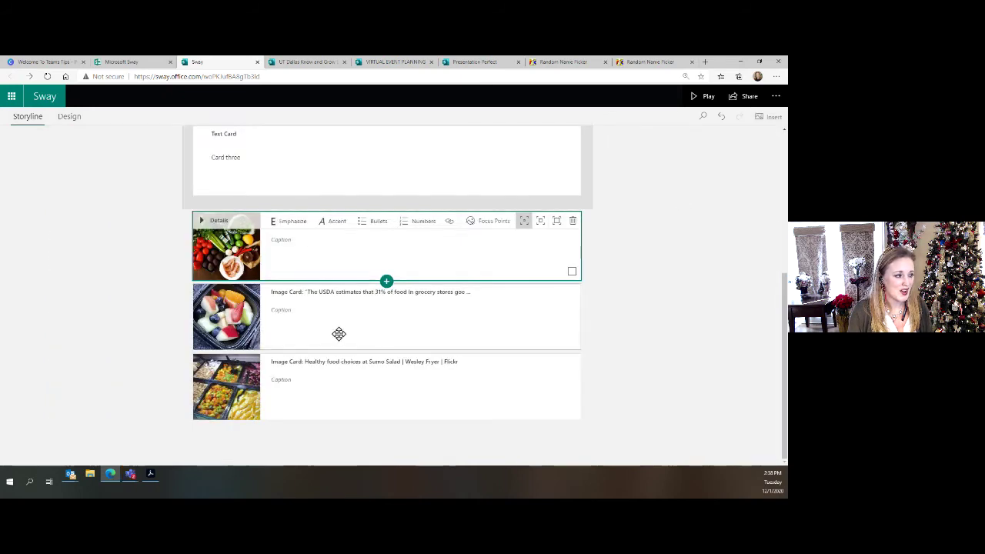
{"action": "scroll", "coordinate": [337, 330], "scroll_direction": "up", "scroll_amount": 2}
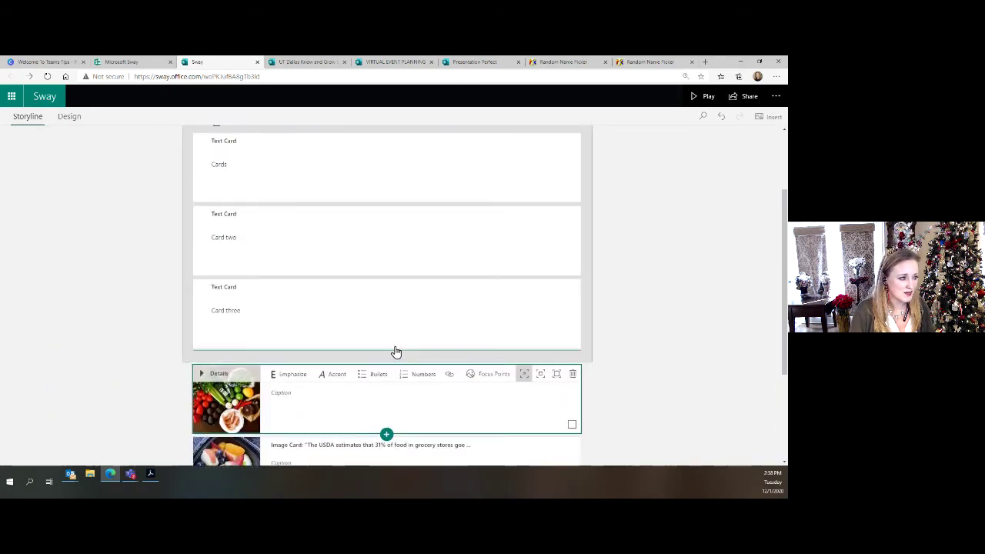
{"action": "scroll", "coordinate": [395, 348], "scroll_direction": "up", "scroll_amount": 2}
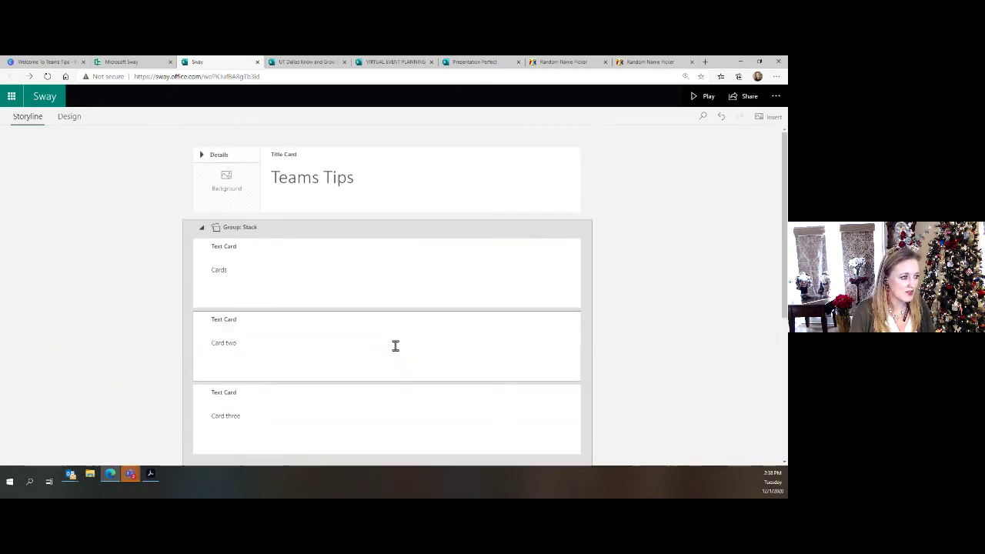
{"action": "left_click", "coordinate": [227, 201]}
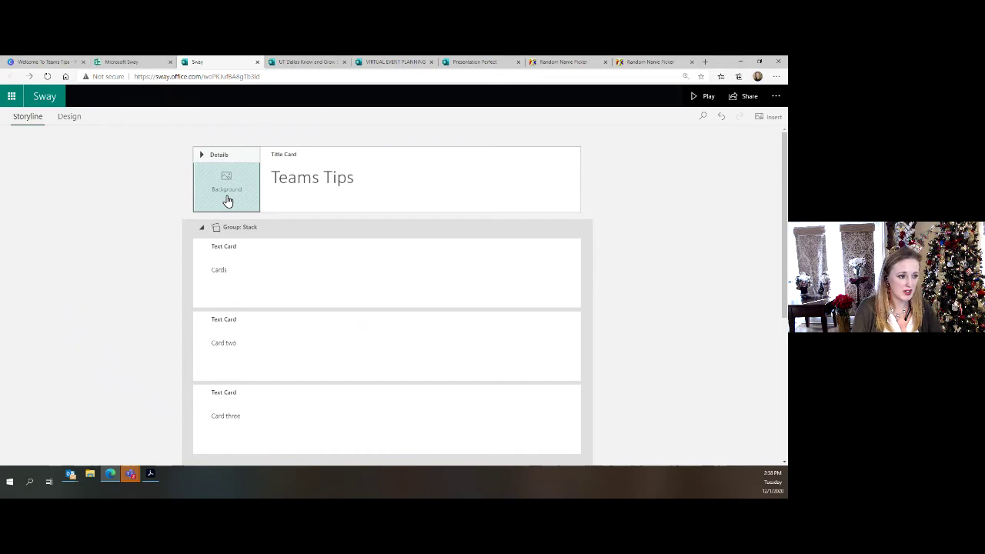
{"action": "left_click", "coordinate": [520, 154]}
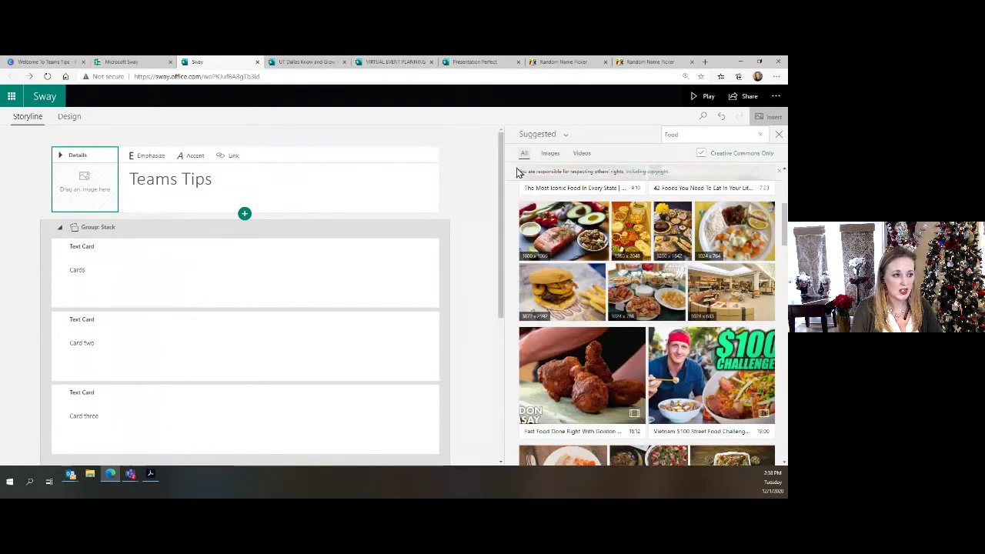
{"action": "left_click", "coordinate": [563, 135]}
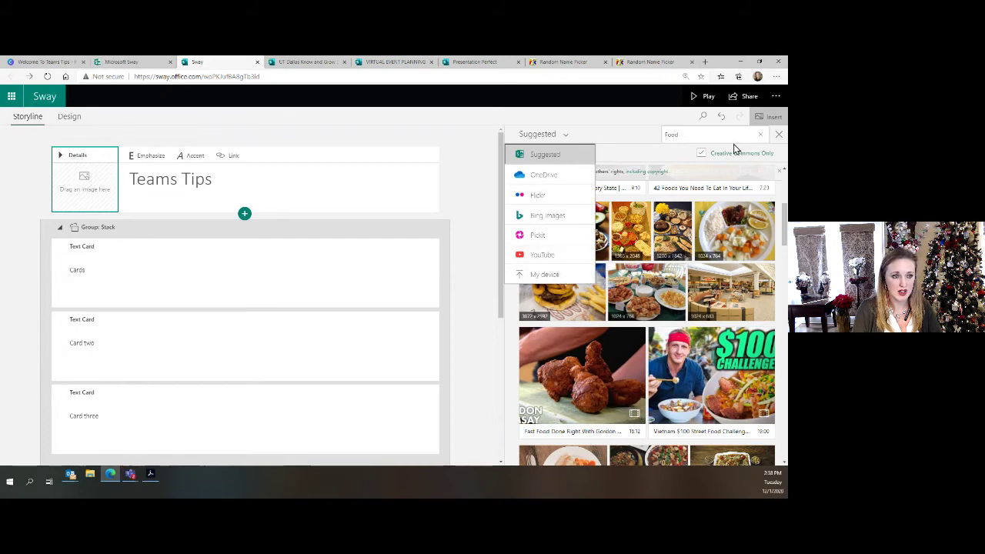
{"action": "left_click", "coordinate": [760, 135]}
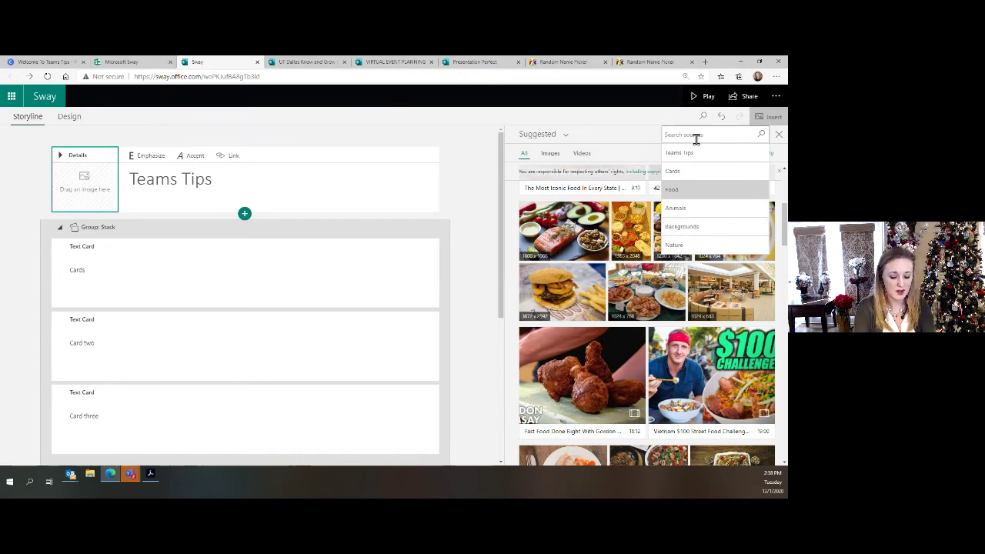
{"action": "type", "text": "avacado"}
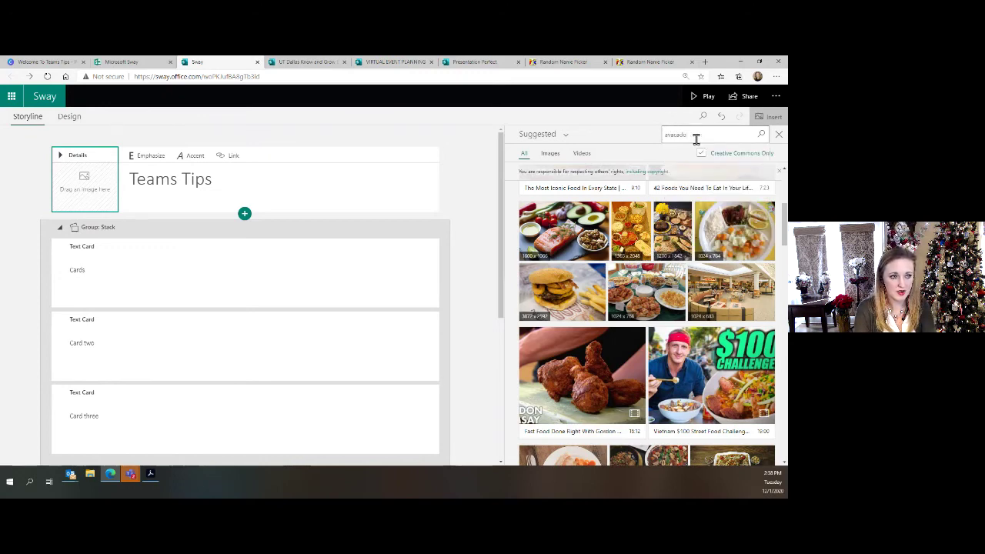
{"action": "key", "text": "Return"}
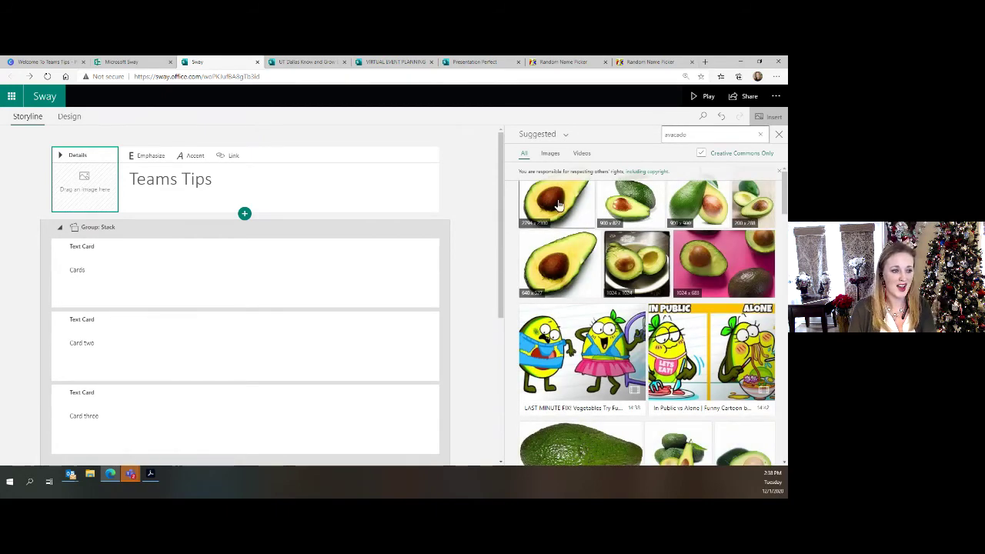
{"action": "left_click", "coordinate": [559, 204]}
{"action": "left_click", "coordinate": [735, 133]}
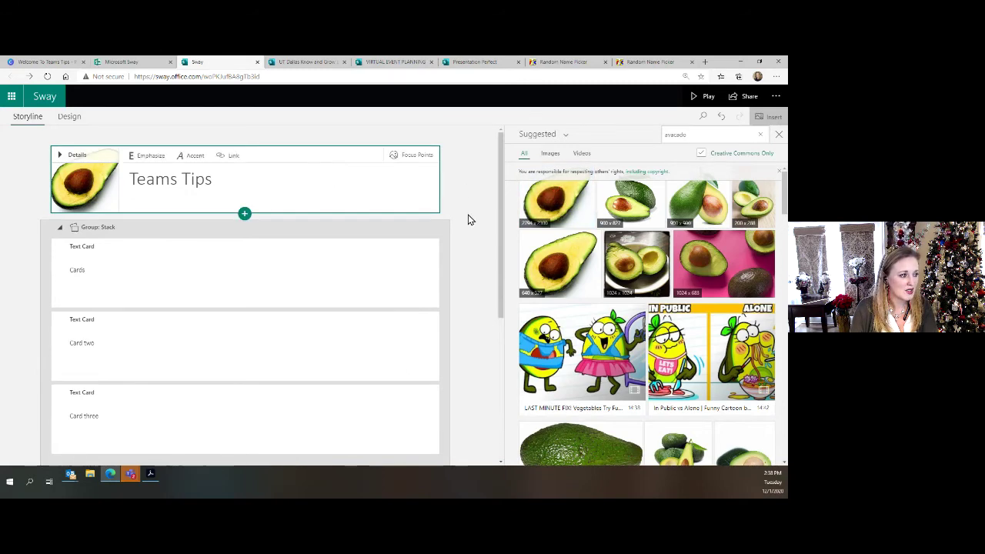
Move the boxed fruit salad image card below the salad bar image card in the storyline.
{"action": "scroll", "coordinate": [469, 220], "scroll_direction": "down", "scroll_amount": 5}
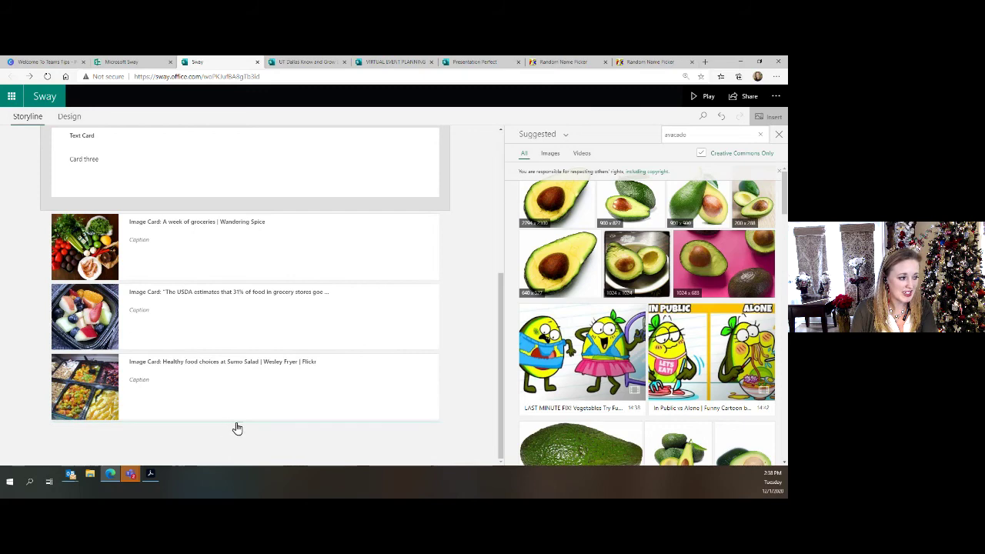
{"action": "left_click", "coordinate": [243, 421]}
{"action": "left_click", "coordinate": [243, 396]}
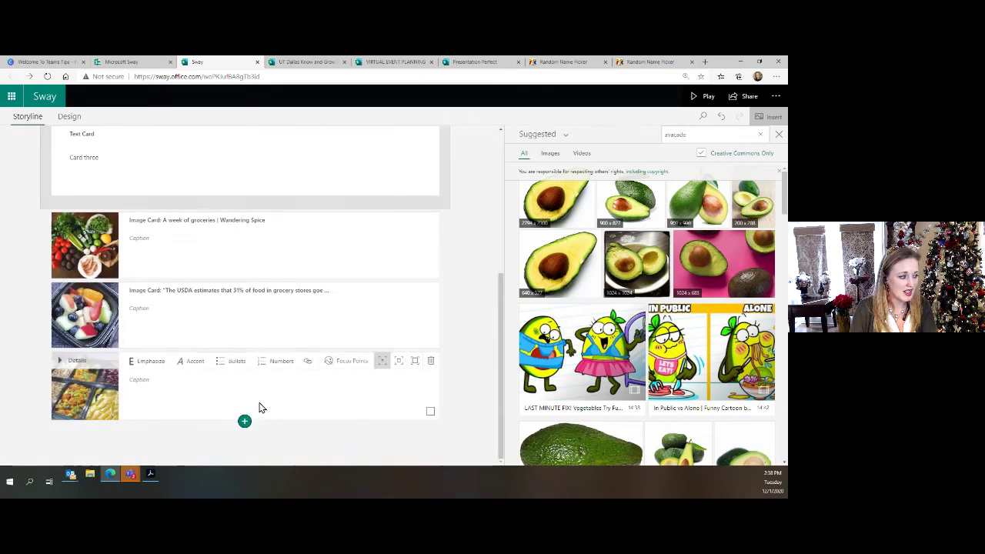
{"action": "left_click", "coordinate": [433, 271]}
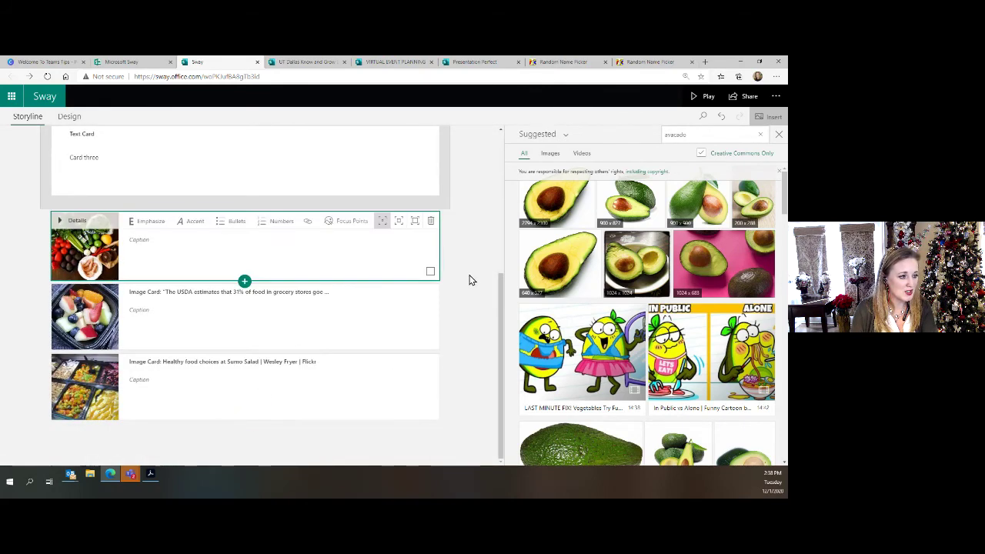
{"action": "left_click", "coordinate": [308, 329]}
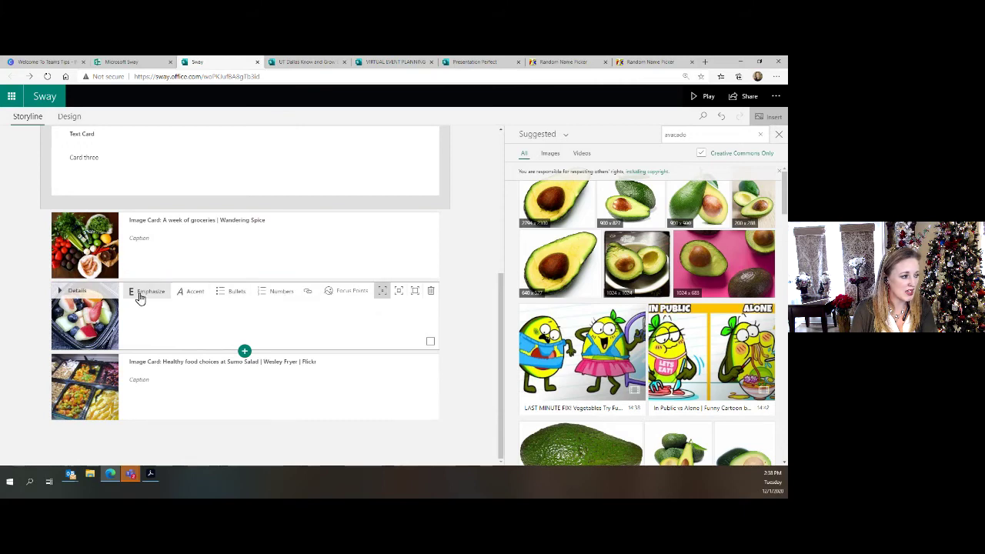
{"action": "left_click", "coordinate": [97, 298]}
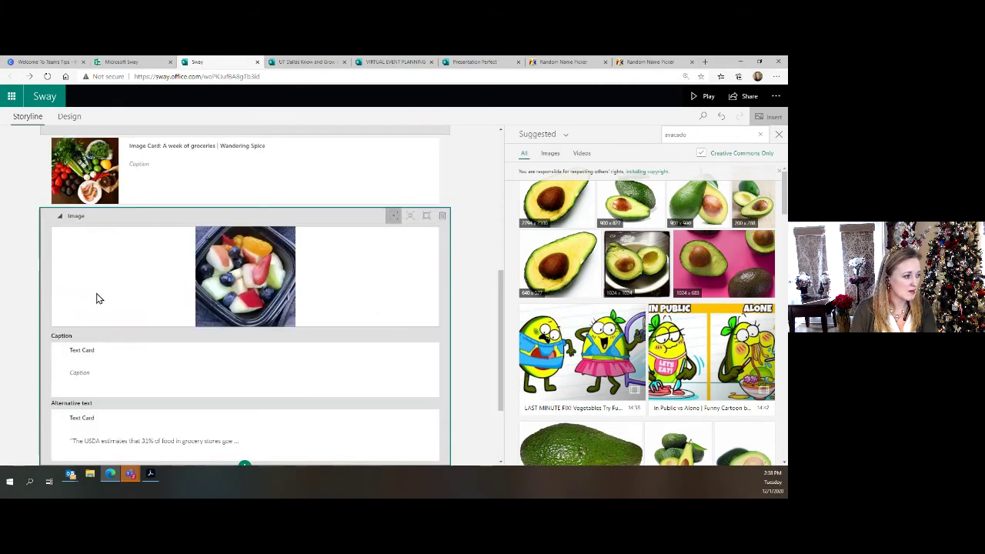
{"action": "left_click_drag", "start_coordinate": [104, 220], "coordinate": [123, 431]}
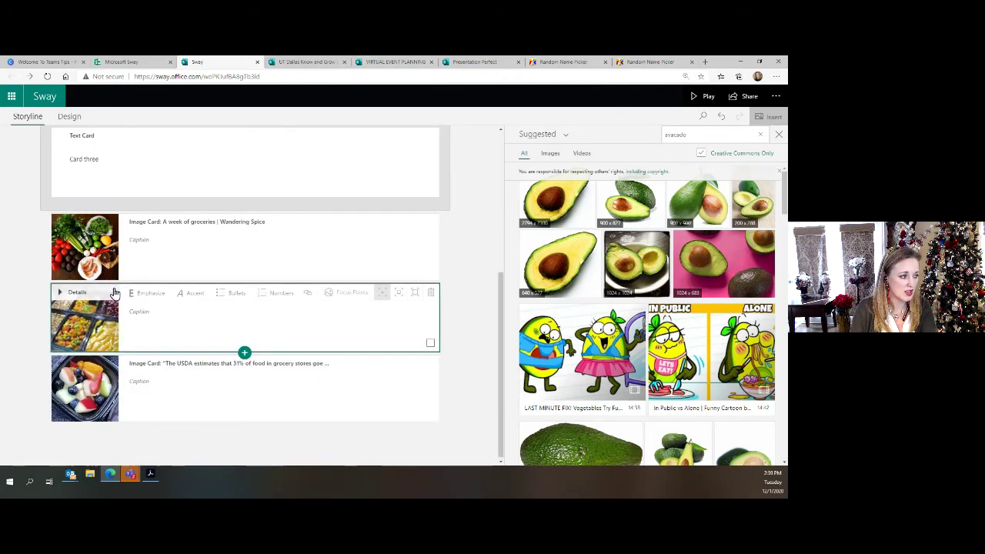
Move the salad bar image card above the groceries image card and close the media suggestions.
{"action": "left_click", "coordinate": [98, 291]}
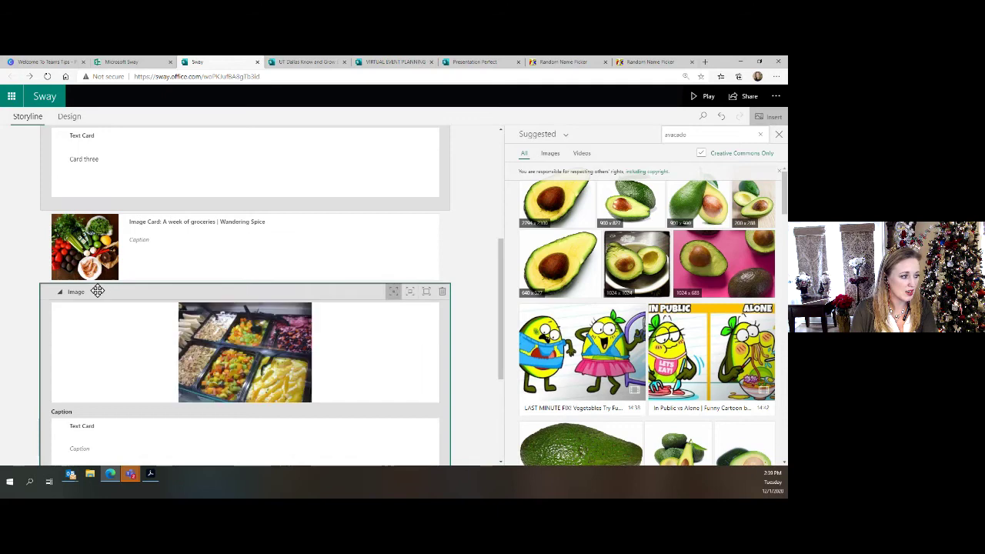
{"action": "left_click_drag", "start_coordinate": [98, 292], "coordinate": [110, 213]}
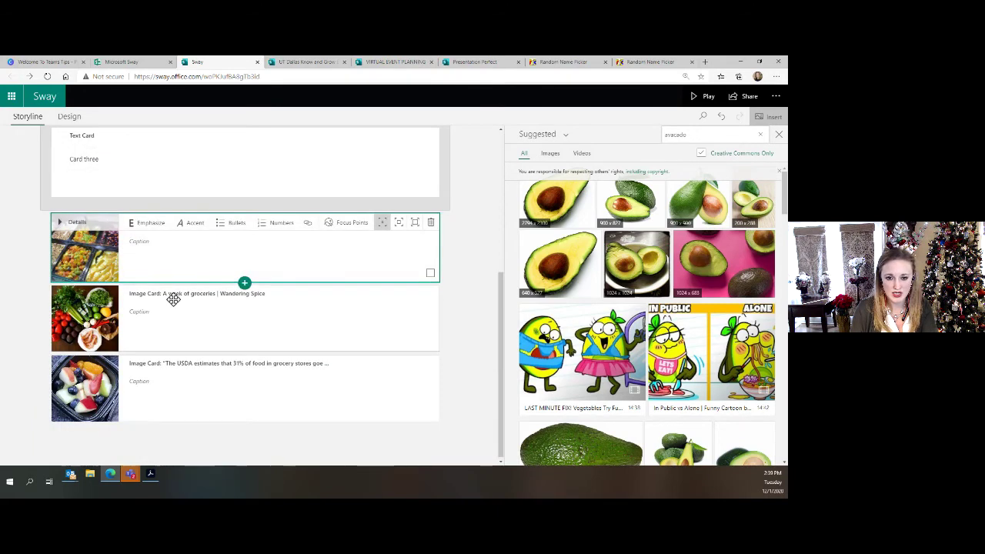
{"action": "scroll", "coordinate": [190, 293], "scroll_direction": "up", "scroll_amount": 5}
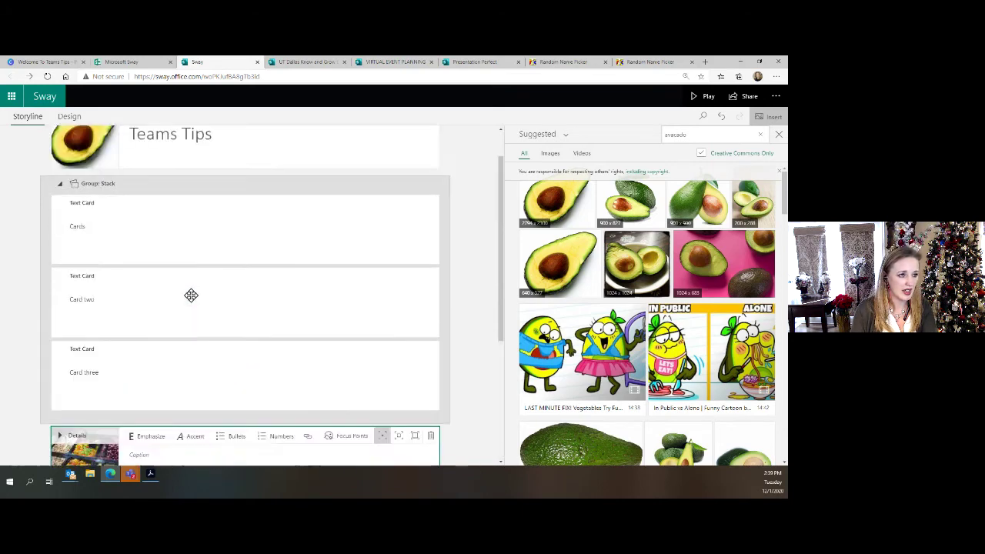
{"action": "left_click", "coordinate": [779, 134]}
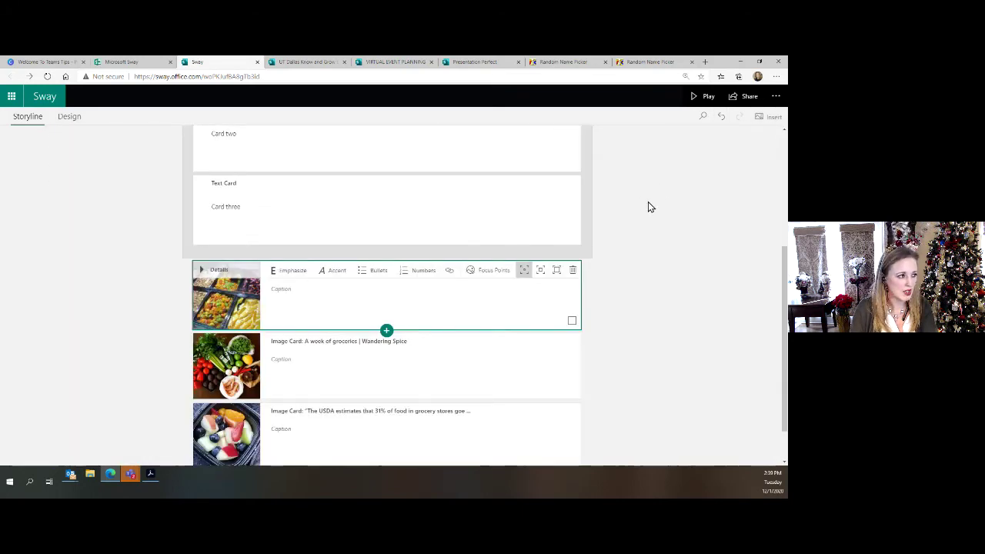
{"action": "scroll", "coordinate": [636, 253], "scroll_direction": "up", "scroll_amount": 3}
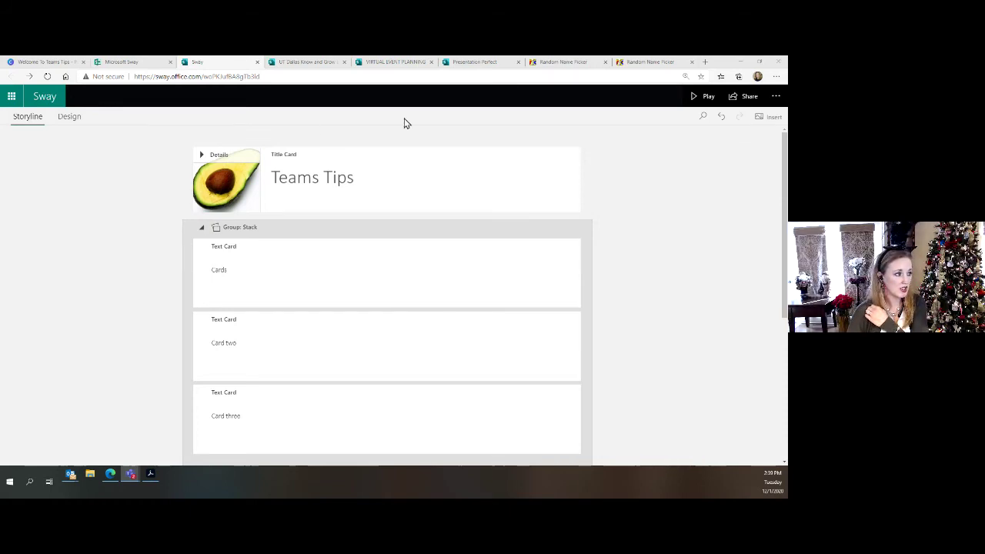
On the Sway home page, view the file picker for starting a sway from a document and close it without choosing a file.
{"action": "left_click", "coordinate": [315, 64]}
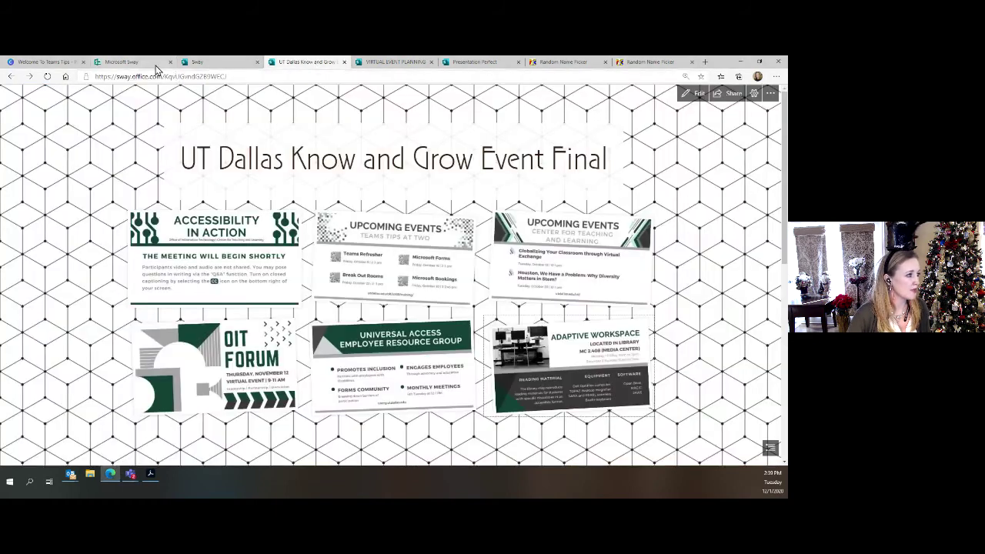
{"action": "left_click", "coordinate": [149, 64]}
{"action": "scroll", "coordinate": [288, 293], "scroll_direction": "down", "scroll_amount": 3}
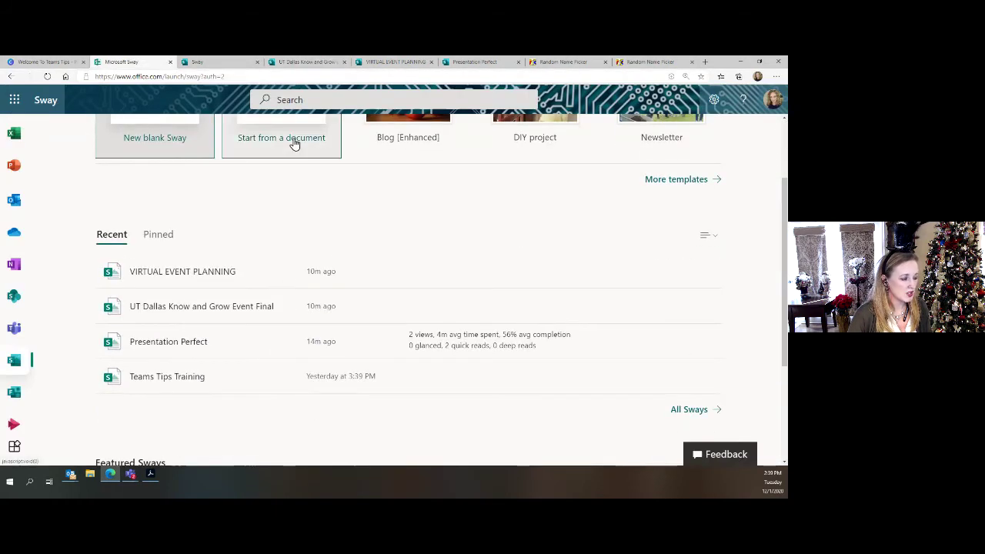
{"action": "scroll", "coordinate": [293, 141], "scroll_direction": "up", "scroll_amount": 3}
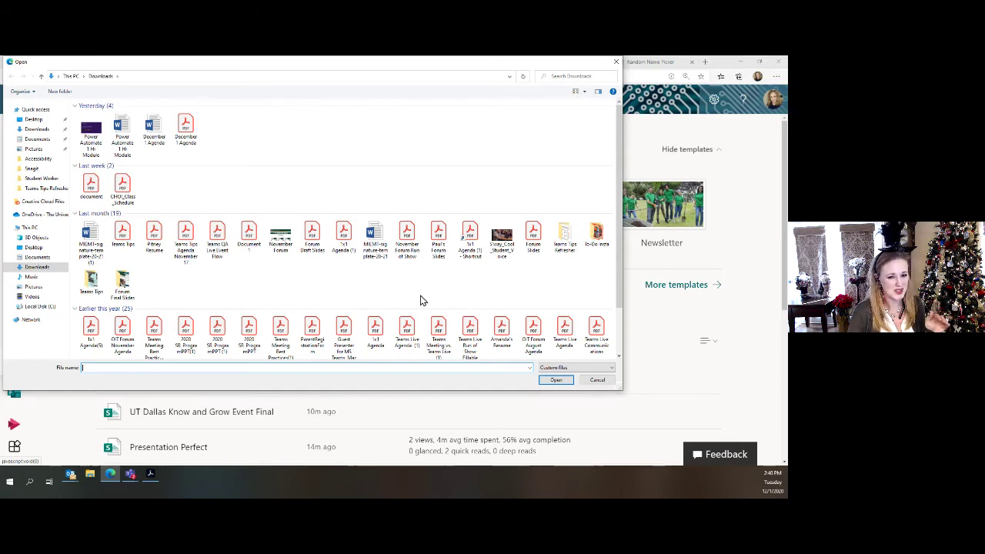
{"action": "left_click", "coordinate": [596, 381]}
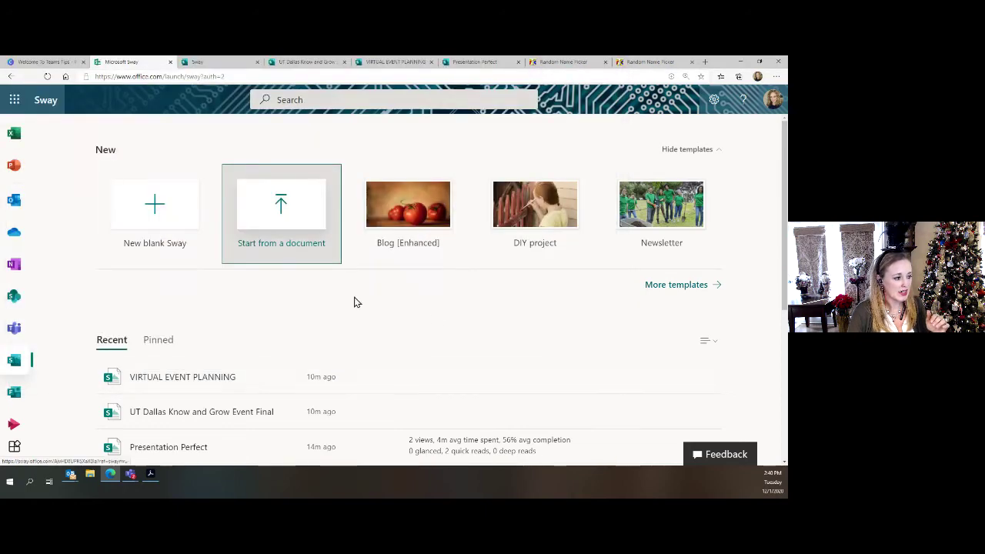
In the UT Dallas Know and Grow Event Final sway, delete the Upcoming Events Teams Tips at Two image card and play the result.
{"action": "left_click", "coordinate": [179, 424]}
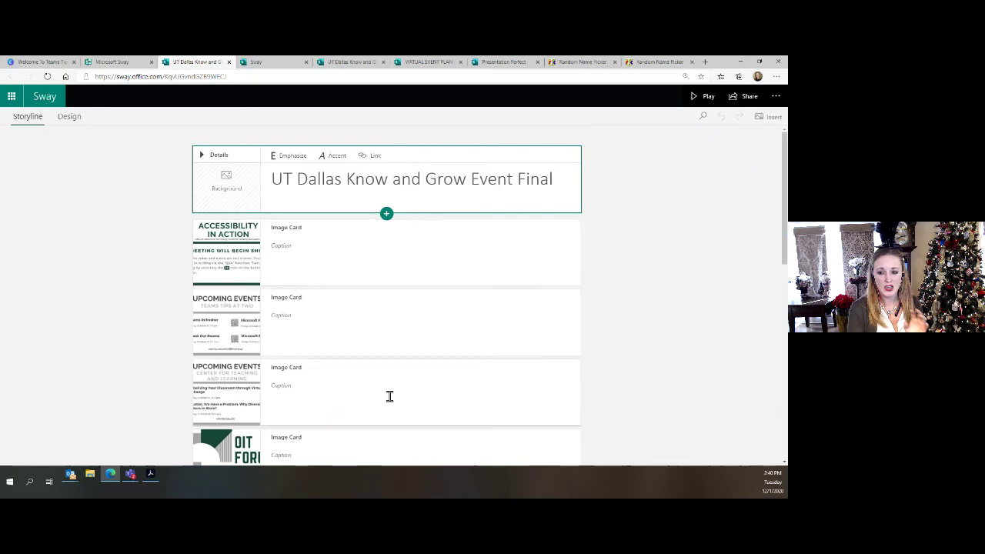
{"action": "left_click", "coordinate": [327, 268]}
{"action": "left_click", "coordinate": [314, 344]}
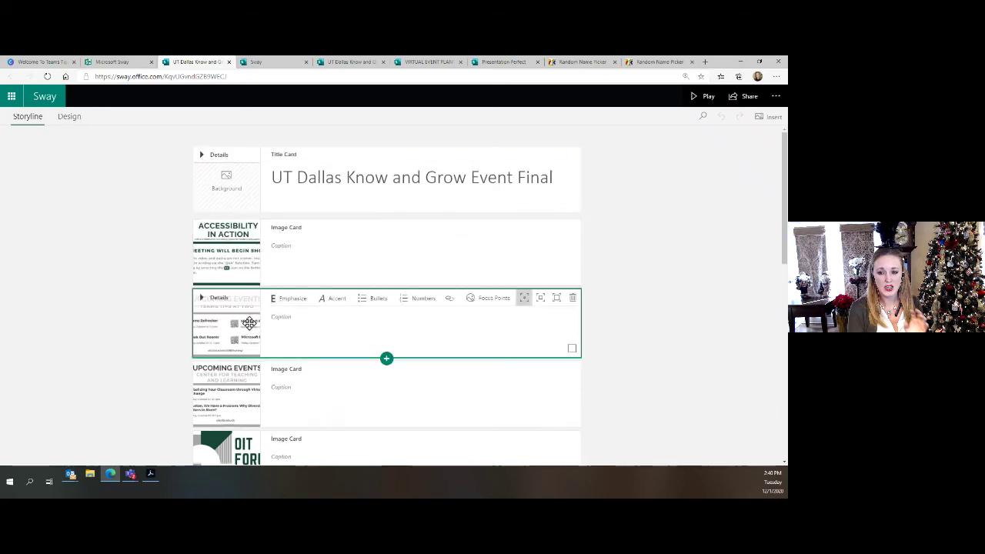
{"action": "left_click", "coordinate": [573, 298]}
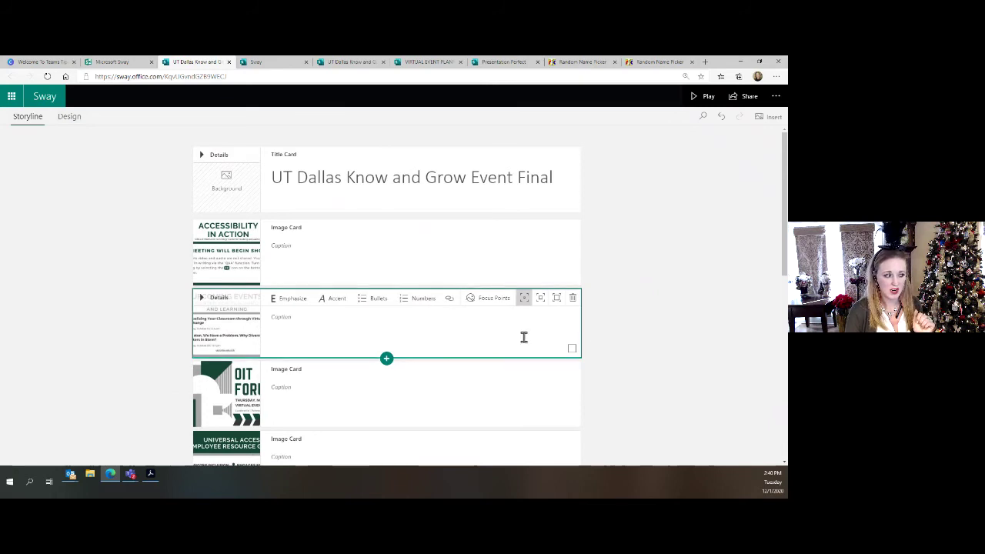
{"action": "left_click", "coordinate": [539, 271]}
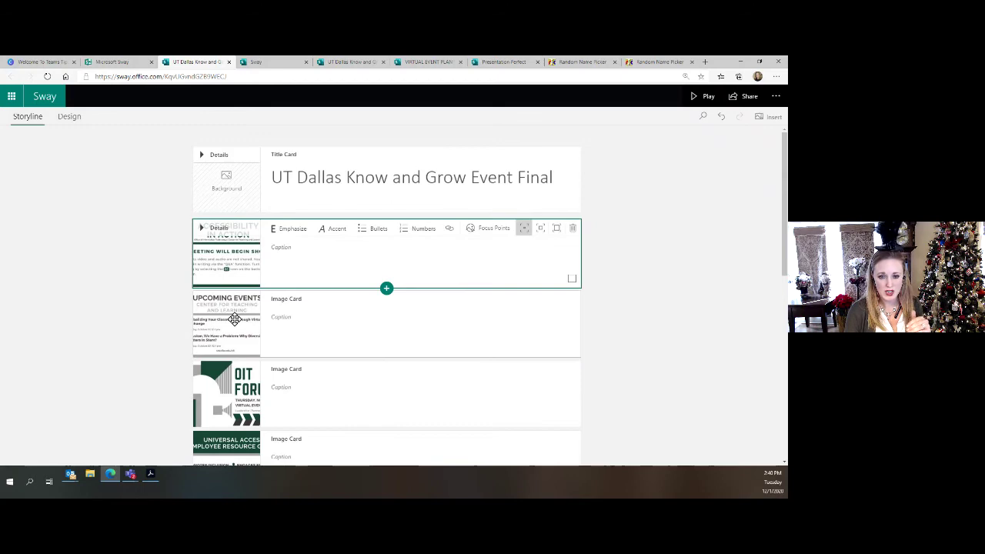
{"action": "left_click", "coordinate": [709, 100]}
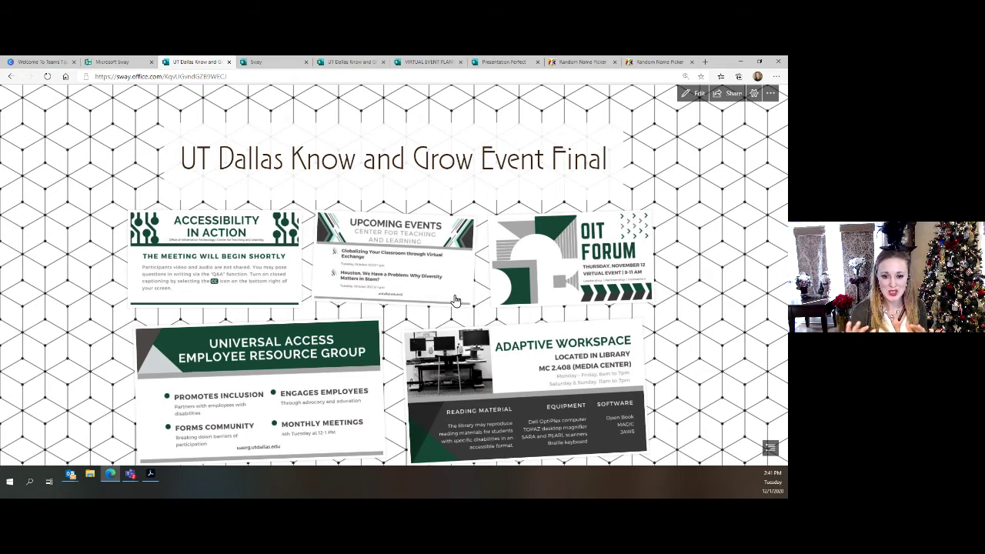
Return to the Teams Tips sway in edit view and enlarge the browser page zoom by two levels.
{"action": "left_click", "coordinate": [275, 62]}
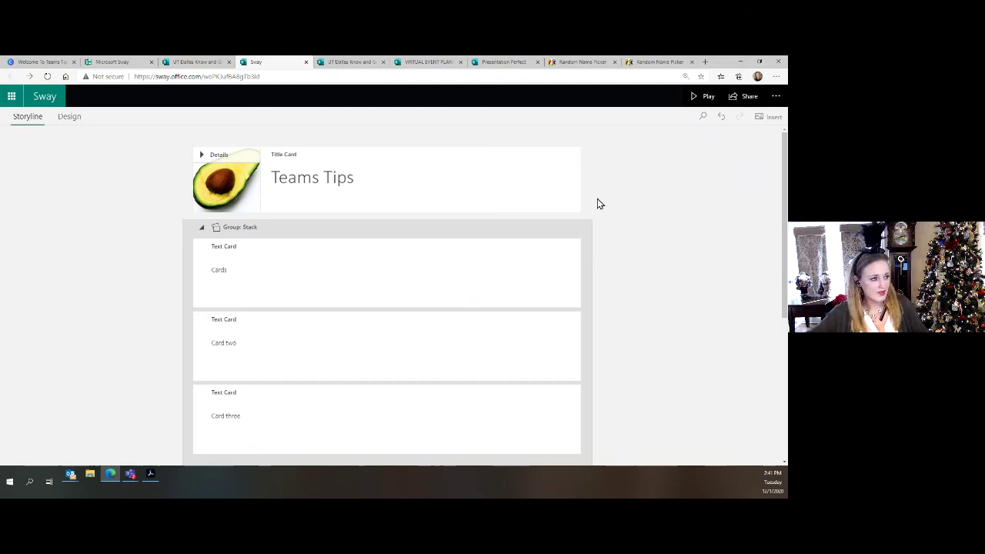
{"action": "left_click", "coordinate": [778, 98]}
{"action": "left_click", "coordinate": [776, 76]}
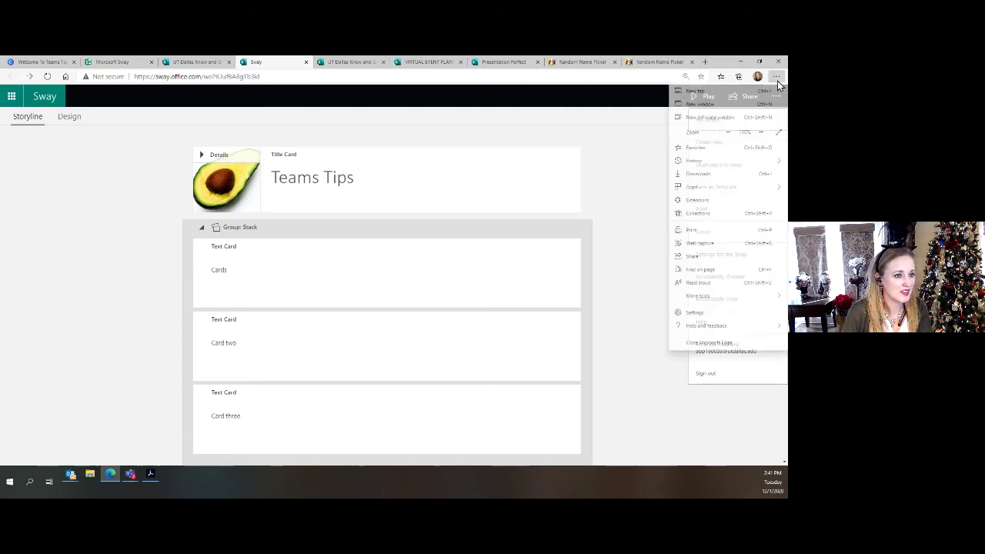
{"action": "left_click", "coordinate": [761, 132]}
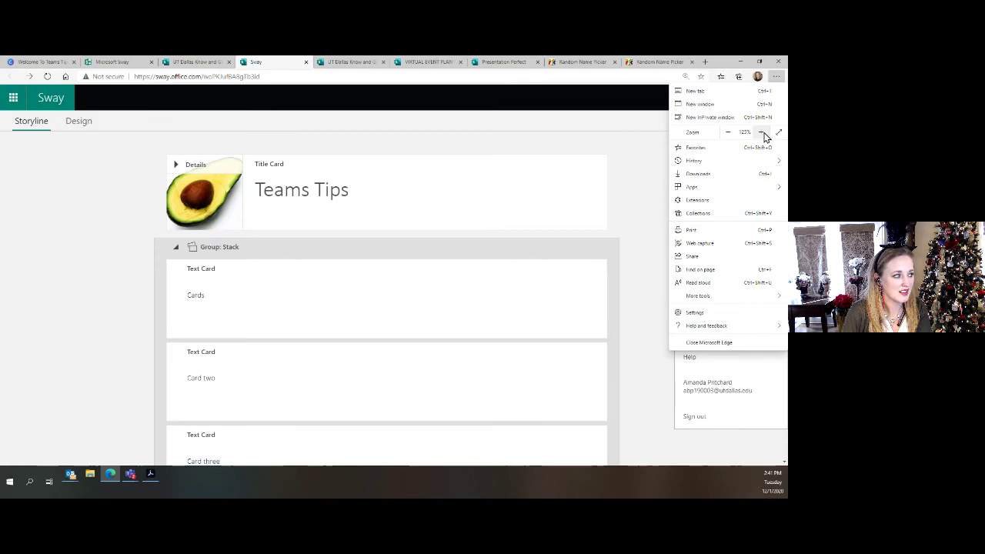
{"action": "left_click", "coordinate": [762, 132]}
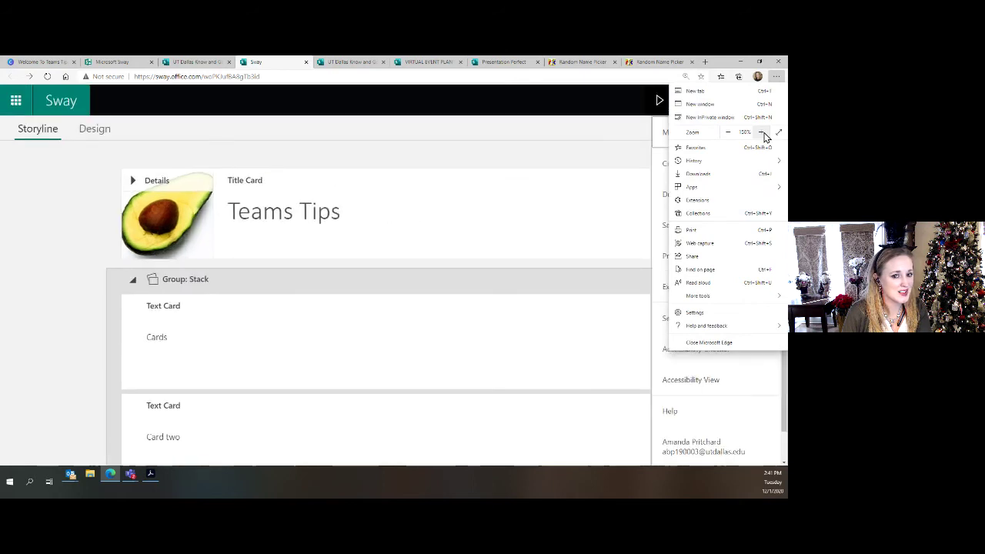
{"action": "left_click", "coordinate": [591, 159]}
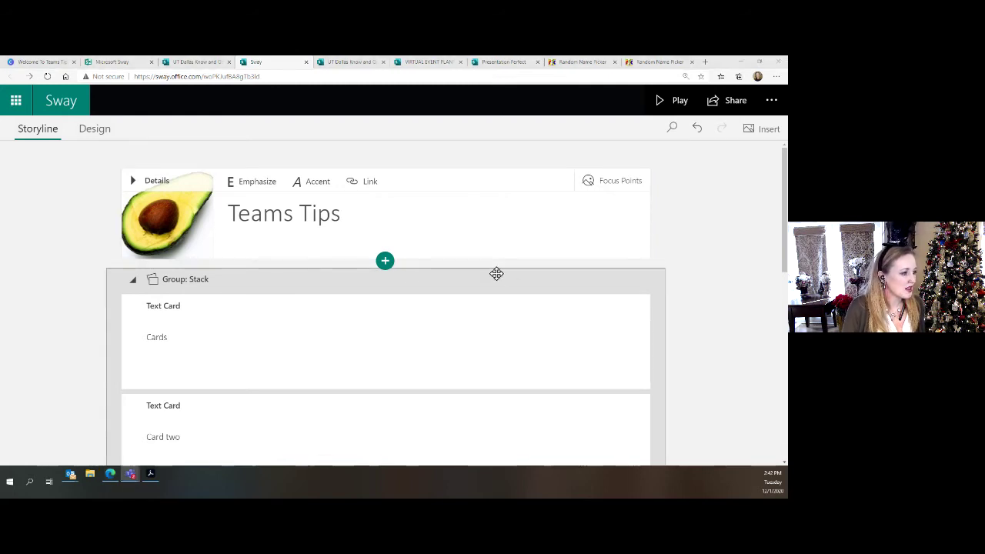
Add a bulleted caption to the fruit salad image card with the items "Buy avacados", "Buy Grapes" and "Buy candy".
{"action": "scroll", "coordinate": [359, 305], "scroll_direction": "down", "scroll_amount": 10}
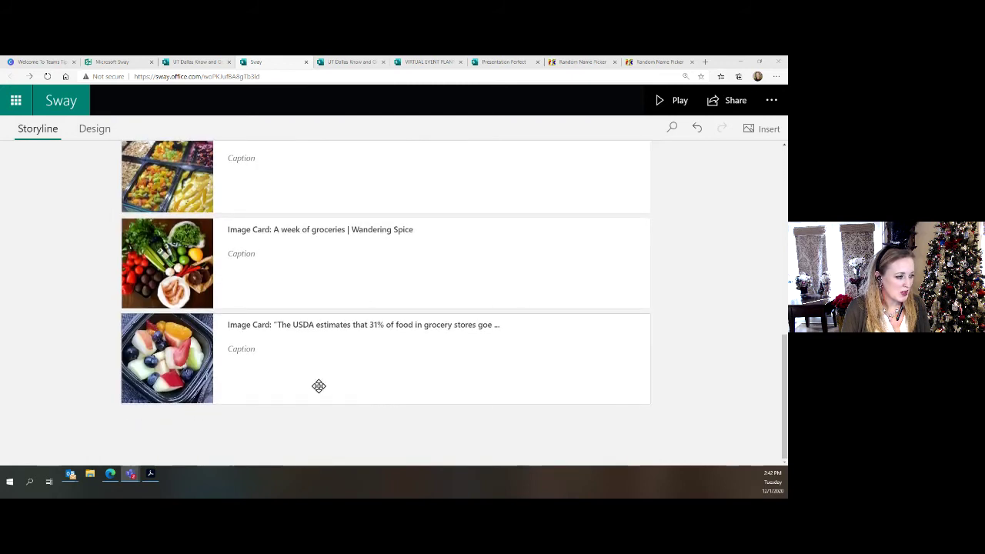
{"action": "left_click", "coordinate": [380, 408]}
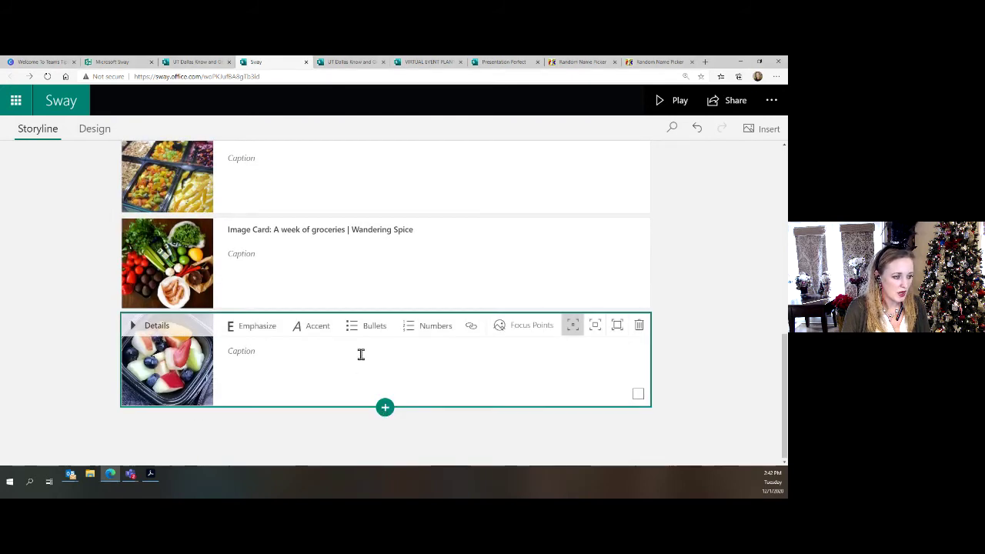
{"action": "left_click", "coordinate": [366, 325]}
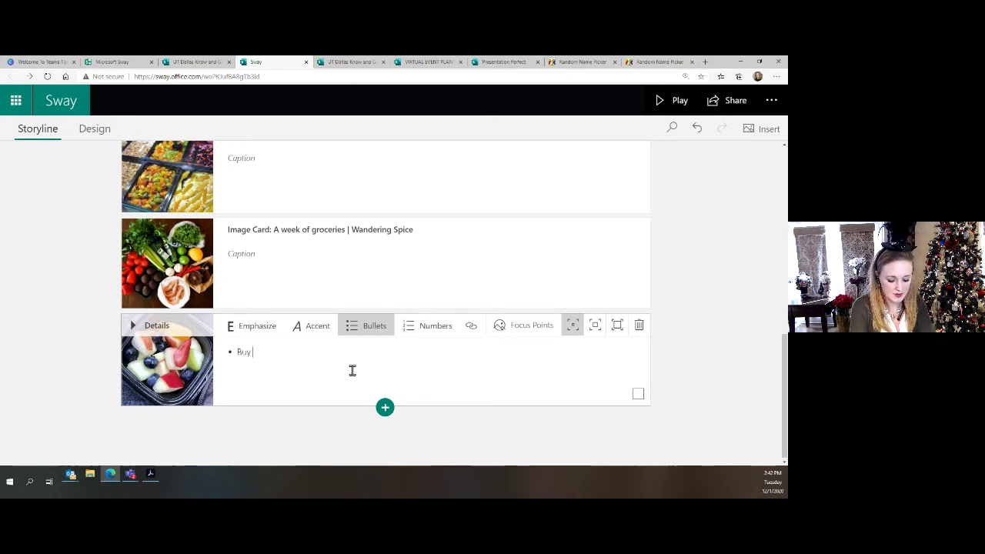
{"action": "type", "text": "Buy avacados"}
{"action": "key", "text": "Return"}
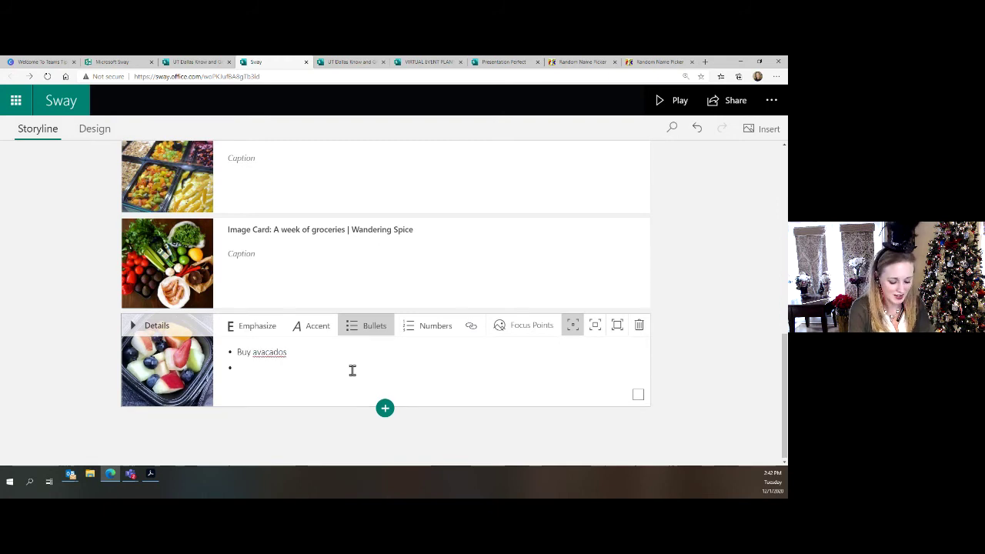
{"action": "type", "text": "Buy Grapes"}
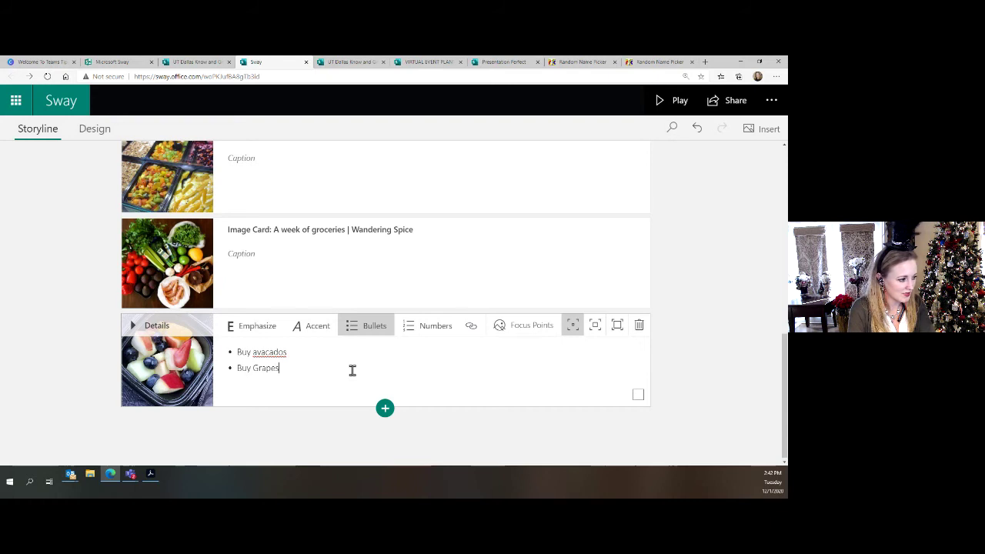
{"action": "key", "text": "Return"}
{"action": "type", "text": "Buy can"}
{"action": "key", "text": "Return"}
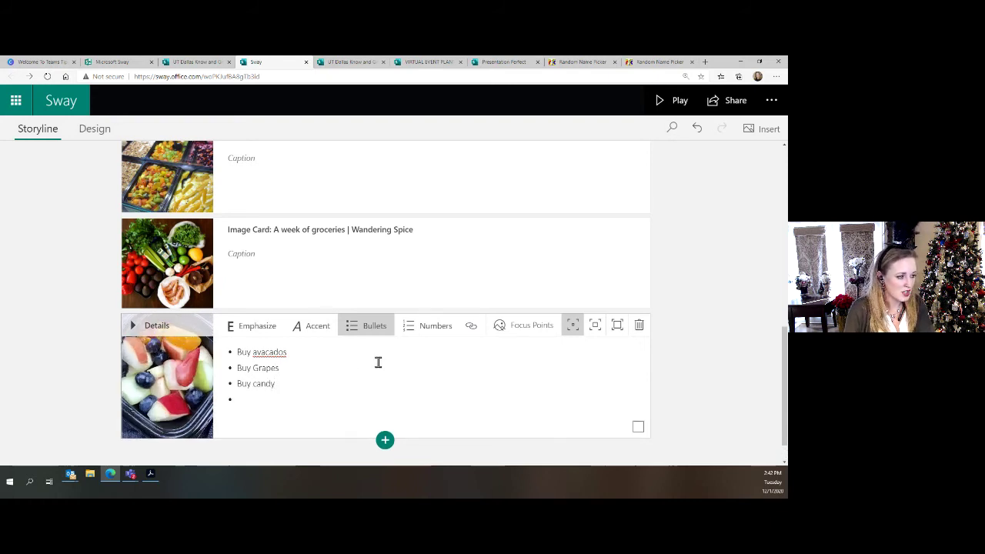
Play the Teams Tips sway to view the bulleted caption beside the fruit salad image, and return to editing.
{"action": "left_click", "coordinate": [693, 127]}
{"action": "left_click", "coordinate": [682, 102]}
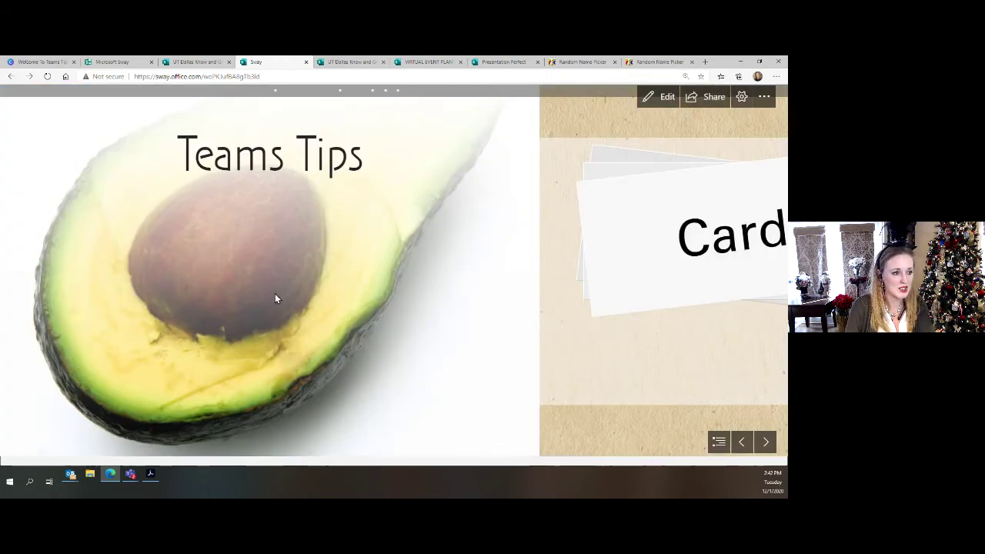
{"action": "scroll", "coordinate": [275, 298], "scroll_direction": "down", "scroll_amount": 3}
{"action": "scroll", "coordinate": [563, 230], "scroll_direction": "down", "scroll_amount": 3}
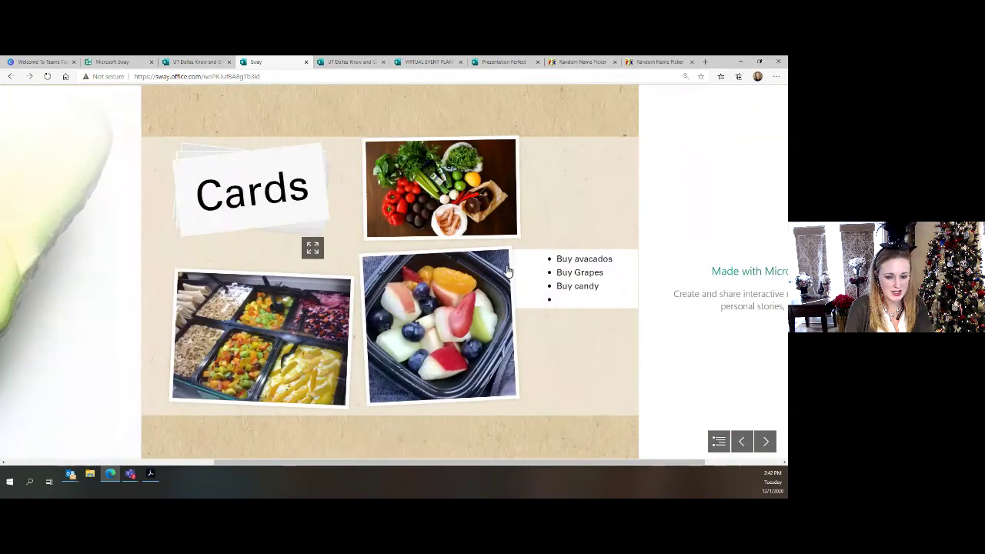
{"action": "scroll", "coordinate": [514, 266], "scroll_direction": "up", "scroll_amount": 3}
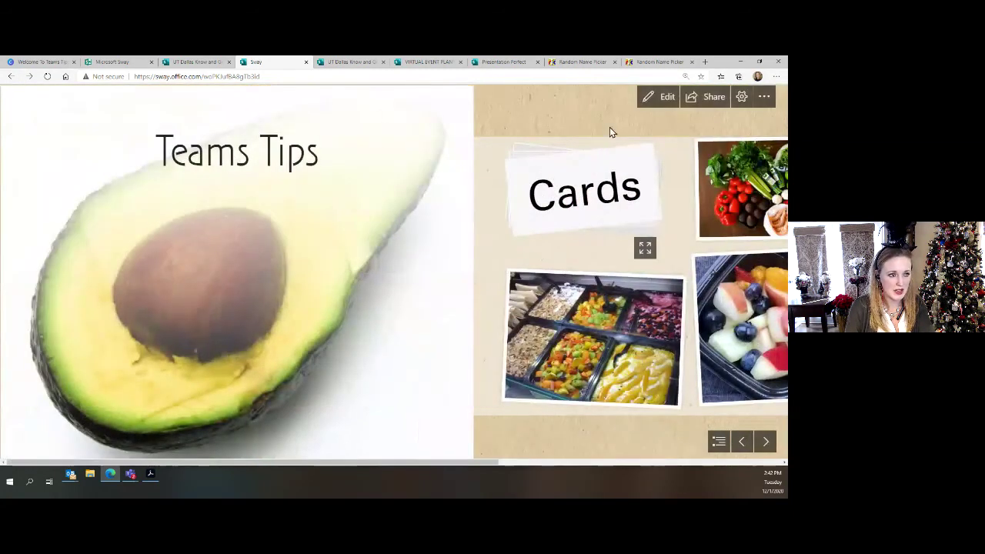
{"action": "left_click", "coordinate": [656, 98]}
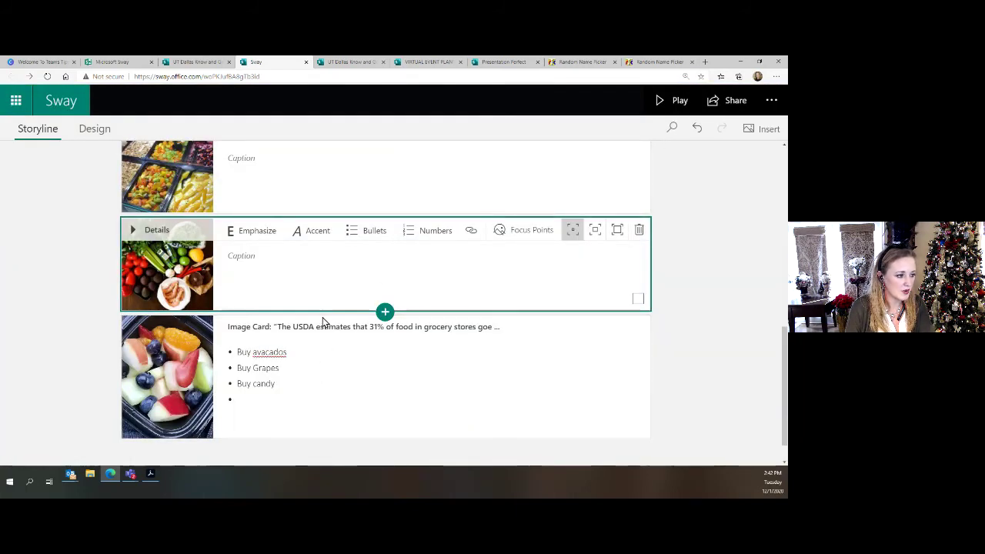
Try the emphasis levels on the groceries image card and set it to the strongest one.
{"action": "scroll", "coordinate": [523, 328], "scroll_direction": "up", "scroll_amount": 3}
{"action": "scroll", "coordinate": [523, 328], "scroll_direction": "down", "scroll_amount": 3}
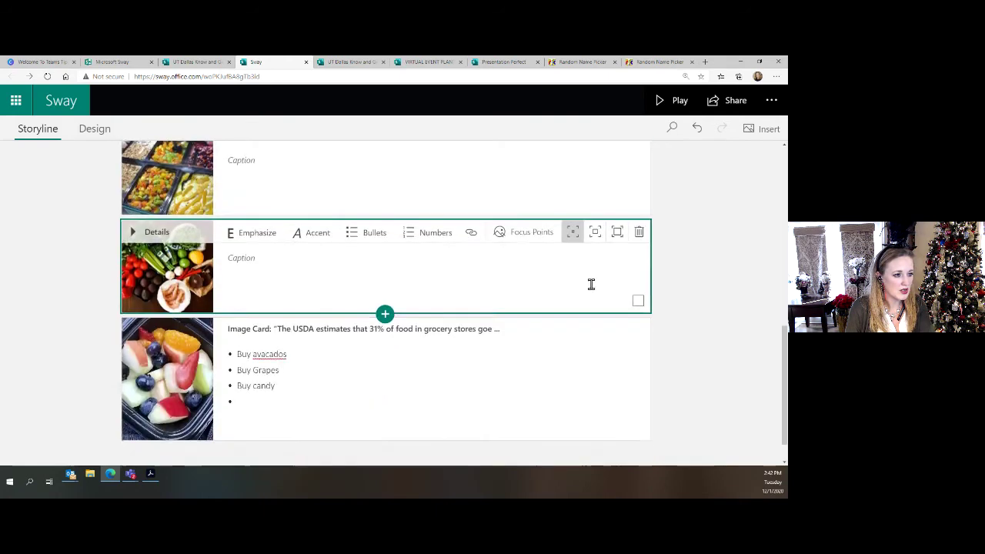
{"action": "left_click", "coordinate": [595, 236]}
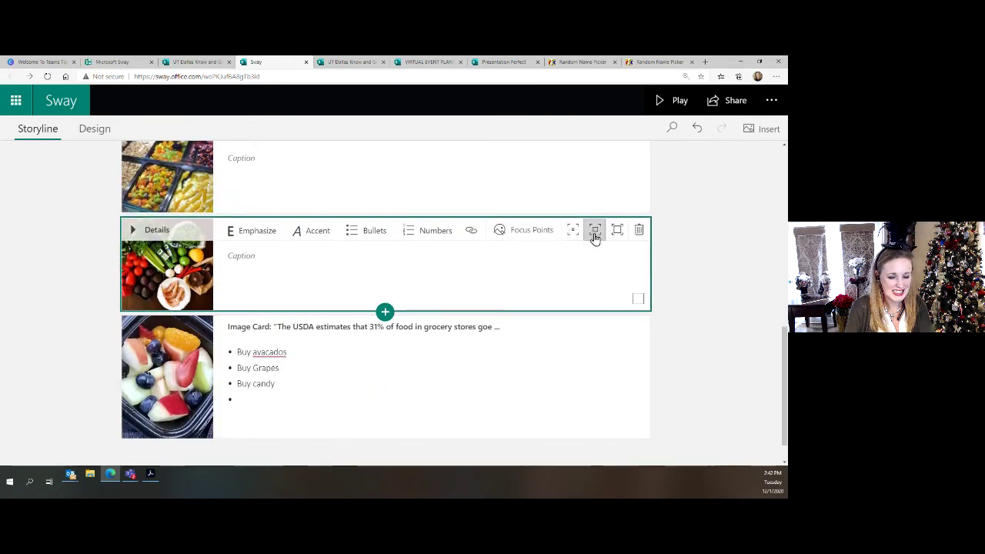
{"action": "left_click", "coordinate": [616, 237]}
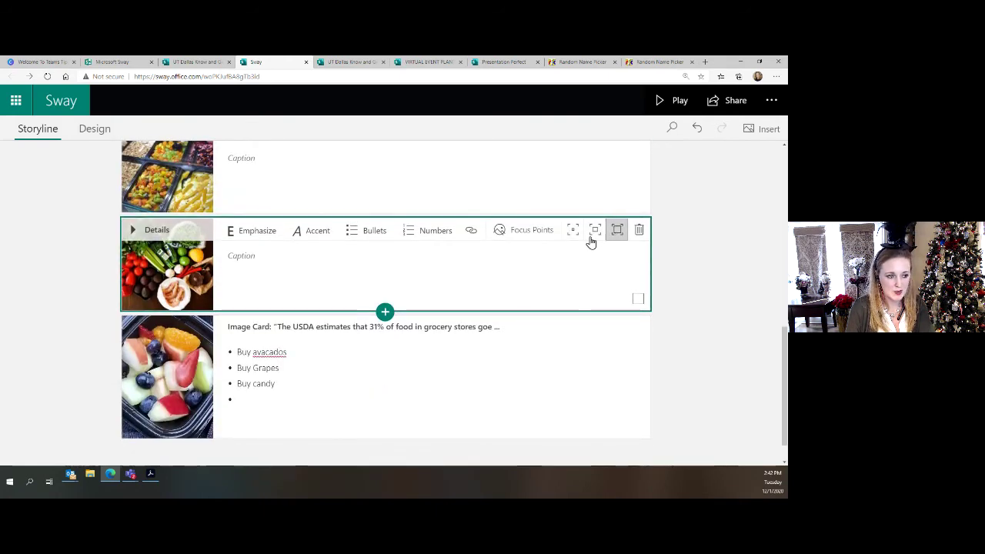
{"action": "left_click", "coordinate": [573, 231]}
{"action": "left_click", "coordinate": [617, 232]}
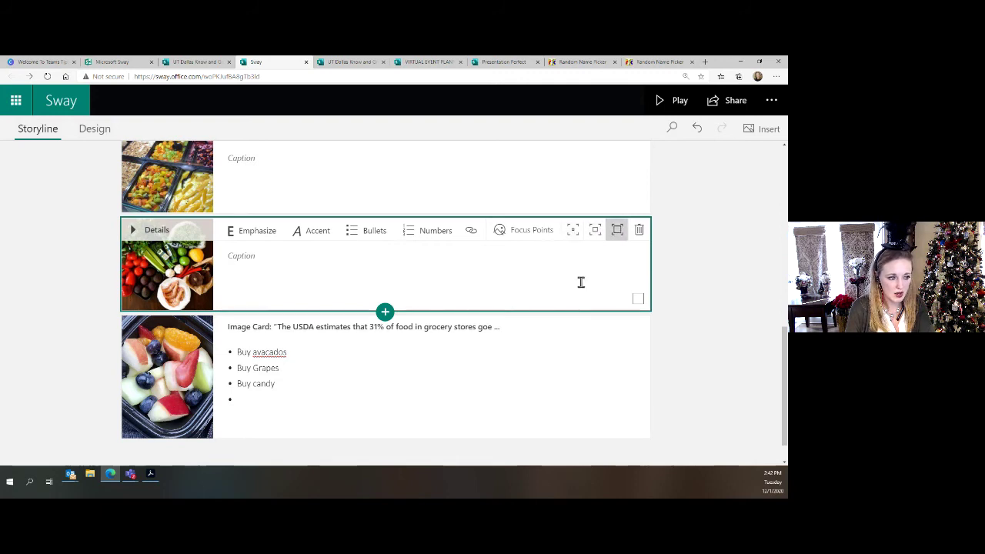
Place a focus point on the green vegetables near the middle of the groceries image and close the focus point settings.
{"action": "left_click", "coordinate": [519, 239]}
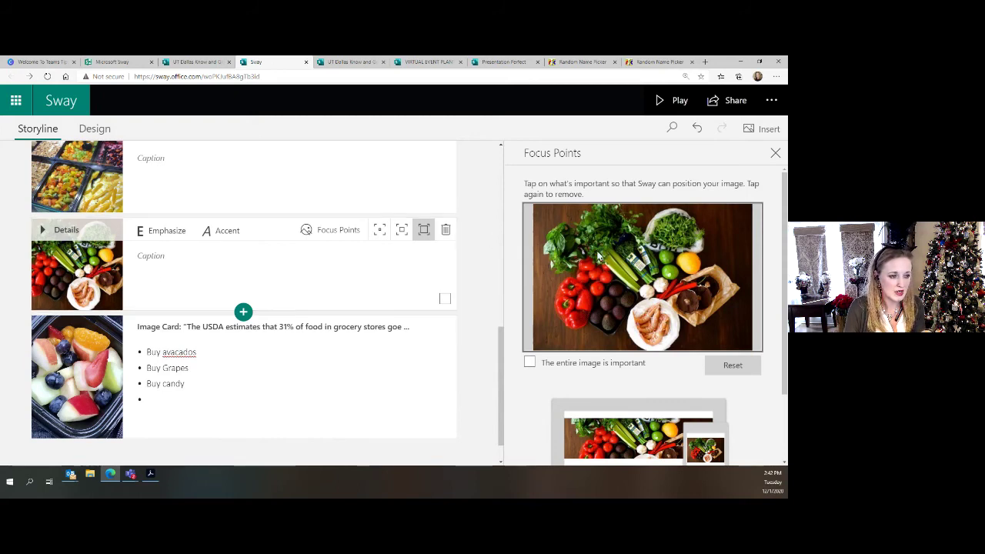
{"action": "left_click", "coordinate": [622, 269]}
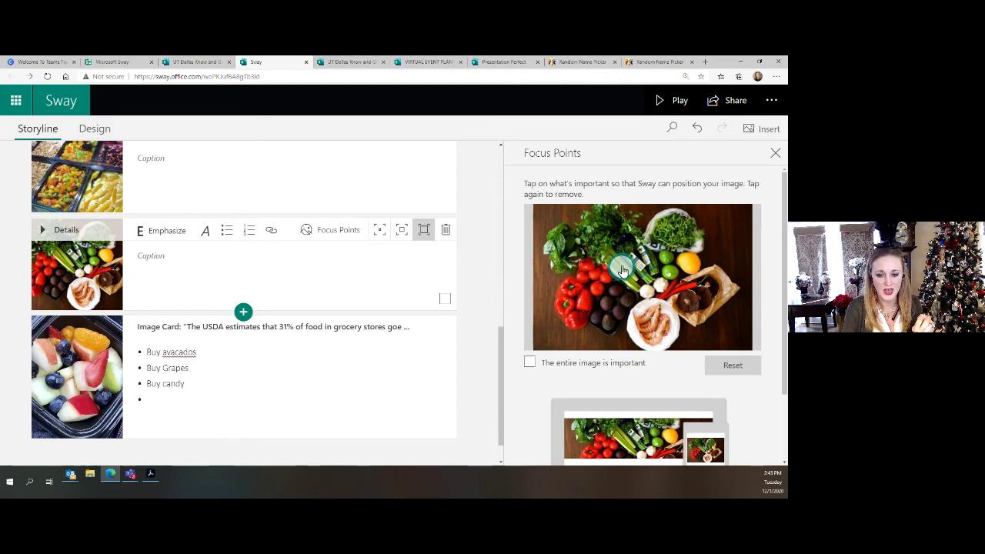
{"action": "left_click", "coordinate": [774, 154]}
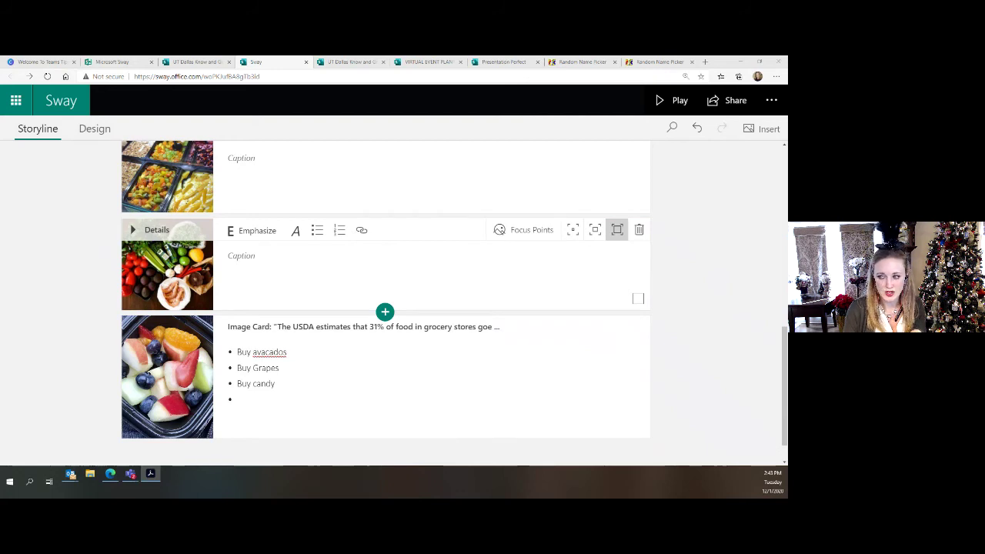
Apply Emphasize to the text "Cards" in the first text card of the stack group.
{"action": "scroll", "coordinate": [290, 339], "scroll_direction": "up", "scroll_amount": 8}
{"action": "scroll", "coordinate": [290, 340], "scroll_direction": "down", "scroll_amount": 1}
{"action": "scroll", "coordinate": [288, 339], "scroll_direction": "up", "scroll_amount": 4}
{"action": "left_click", "coordinate": [288, 328]}
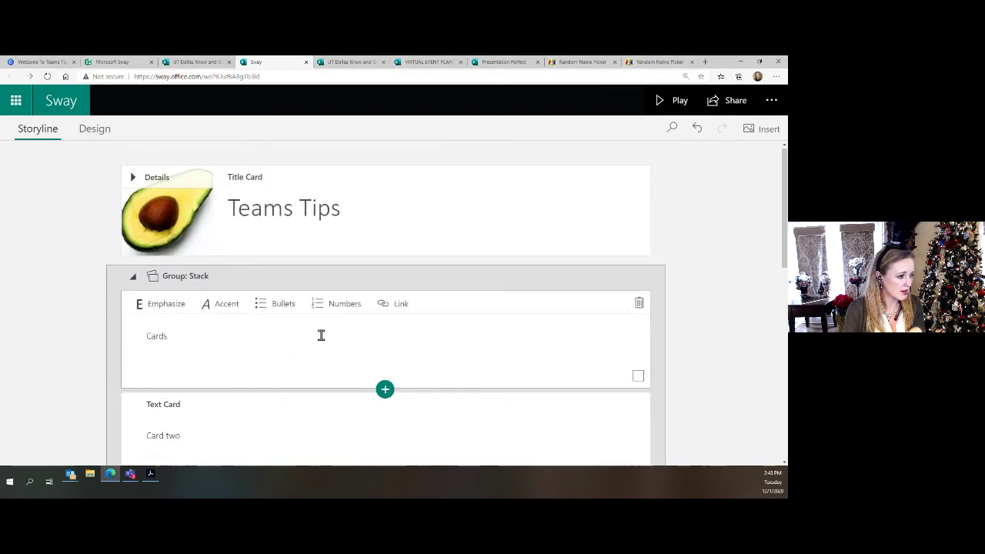
{"action": "left_click_drag", "start_coordinate": [176, 335], "coordinate": [143, 335]}
{"action": "left_click", "coordinate": [161, 306]}
Apply Accent to the text "Card two" in the second text card of the stack group.
{"action": "left_click", "coordinate": [193, 362]}
{"action": "scroll", "coordinate": [193, 362], "scroll_direction": "down", "scroll_amount": 1}
{"action": "left_click_drag", "start_coordinate": [184, 339], "coordinate": [134, 336]}
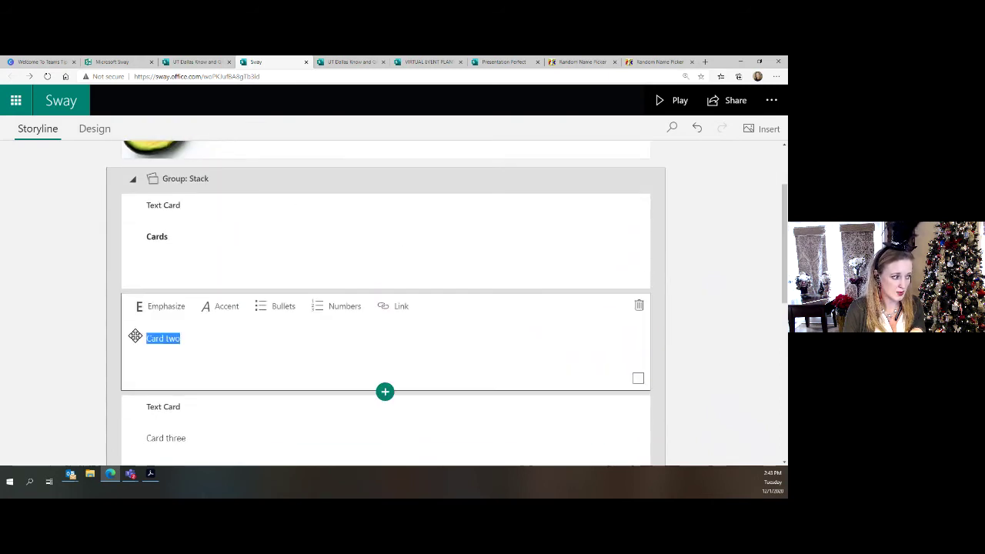
{"action": "left_click", "coordinate": [220, 309]}
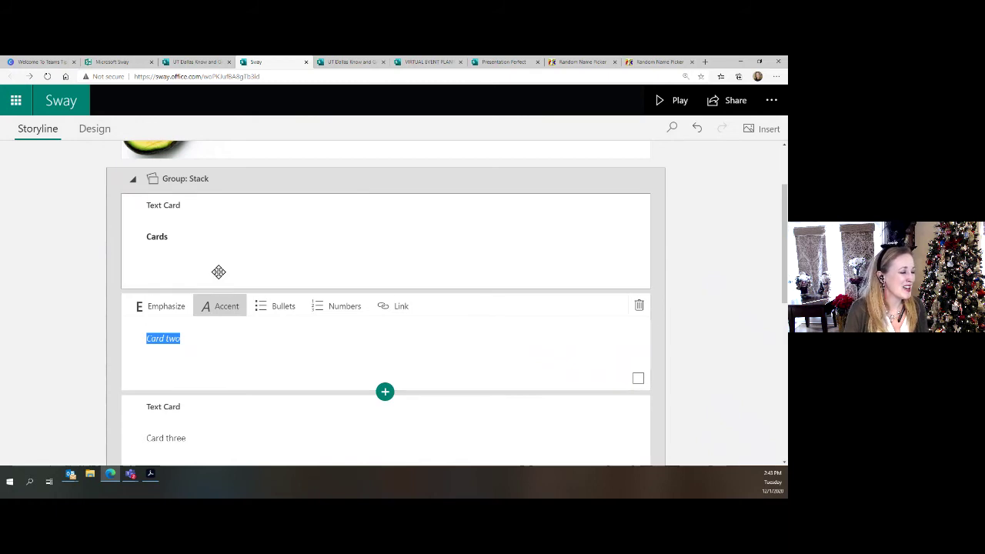
Review the sharing options and additional commands of the Teams Tips sway, and show its design preview.
{"action": "scroll", "coordinate": [253, 266], "scroll_direction": "up", "scroll_amount": 2}
{"action": "scroll", "coordinate": [253, 266], "scroll_direction": "down", "scroll_amount": 1}
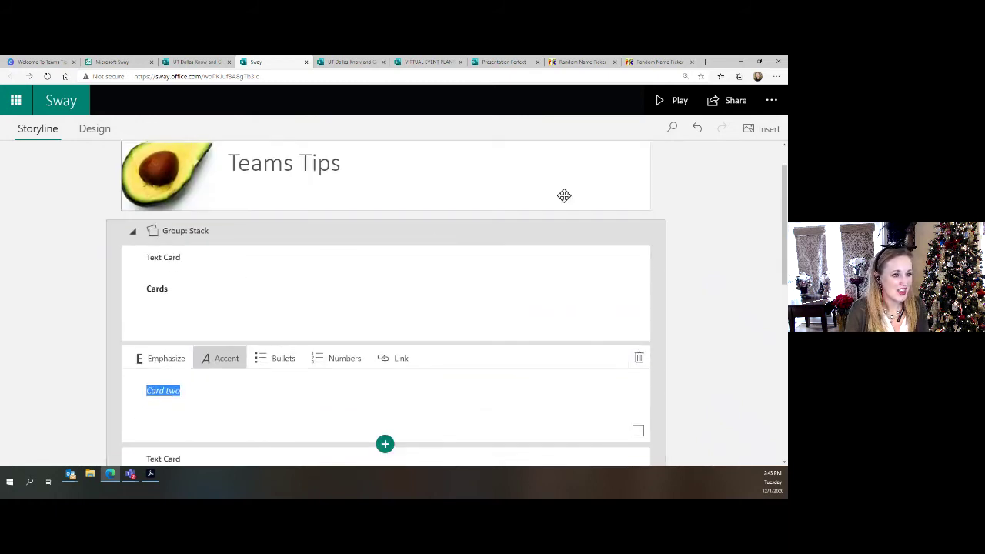
{"action": "left_click", "coordinate": [765, 104]}
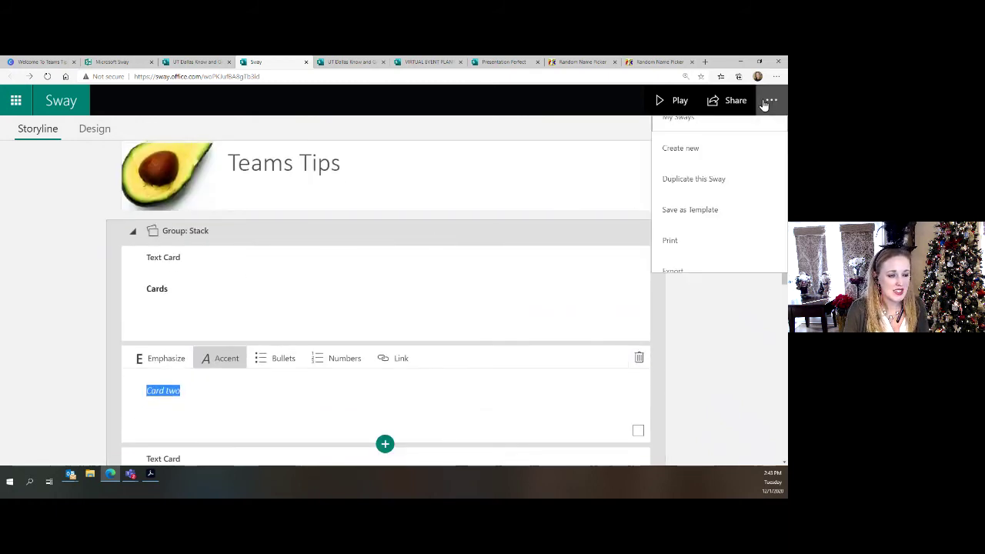
{"action": "left_click", "coordinate": [726, 102]}
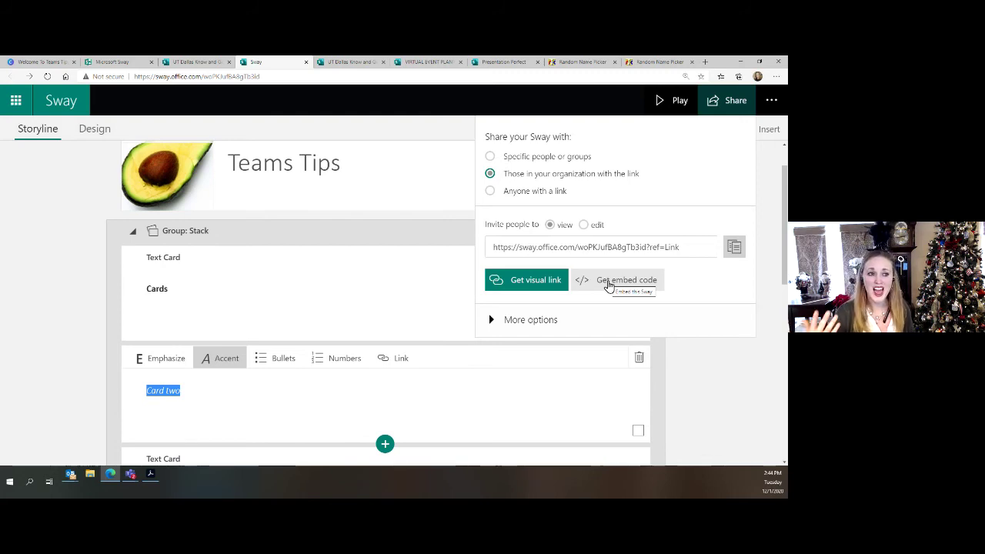
{"action": "left_click", "coordinate": [771, 100]}
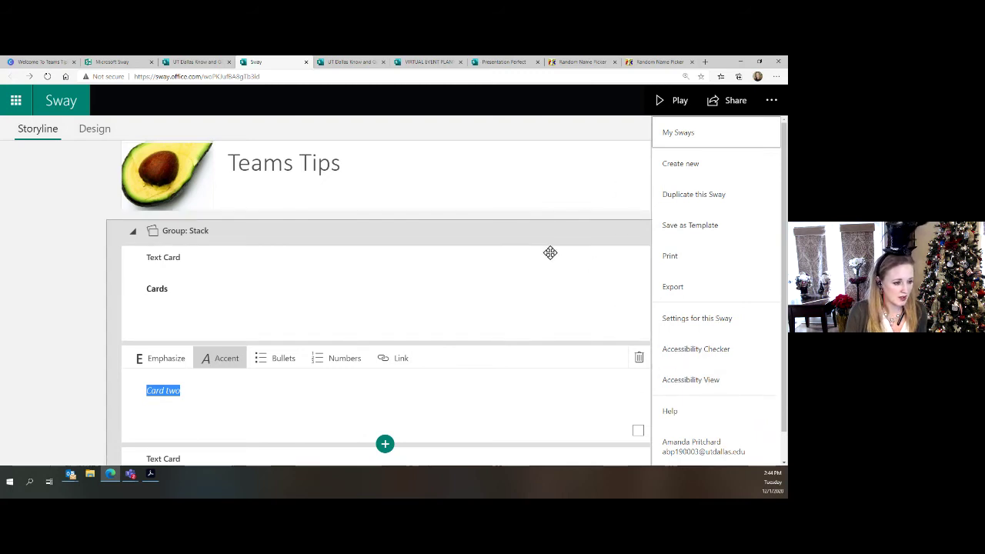
{"action": "left_click", "coordinate": [81, 136]}
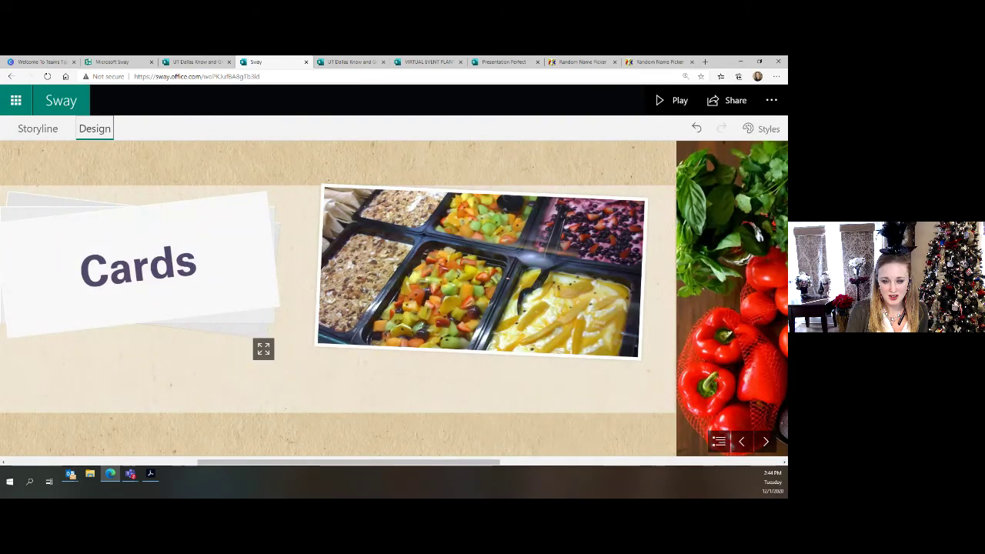
Switch to the Random Name Picker page and spin the wheel twice to draw two names.
{"action": "left_click", "coordinate": [590, 66]}
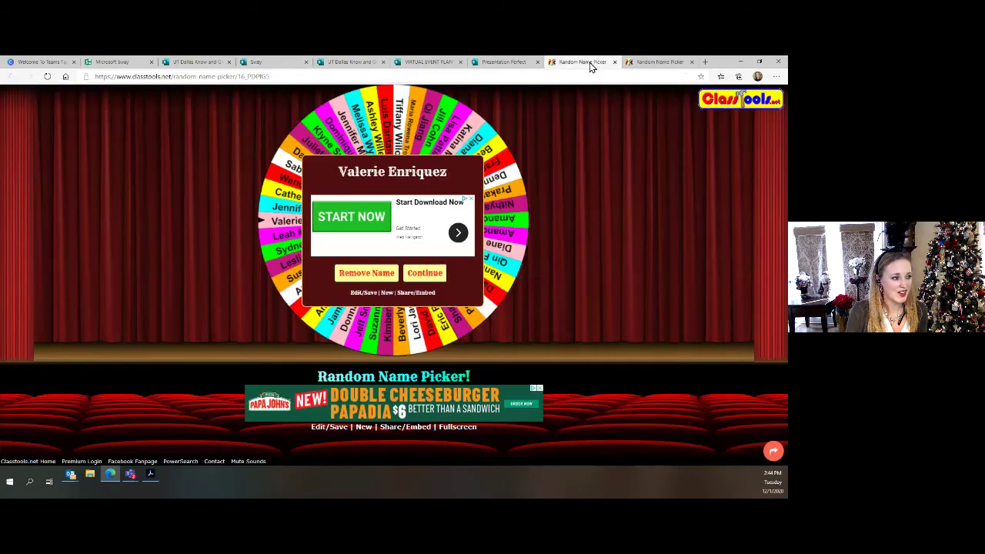
{"action": "left_click", "coordinate": [444, 132]}
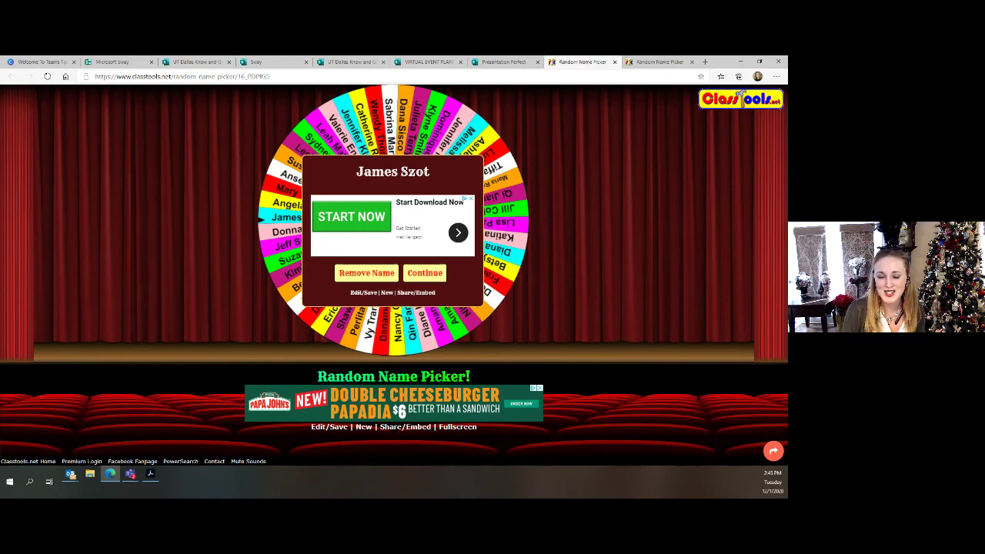
{"action": "left_click", "coordinate": [518, 244]}
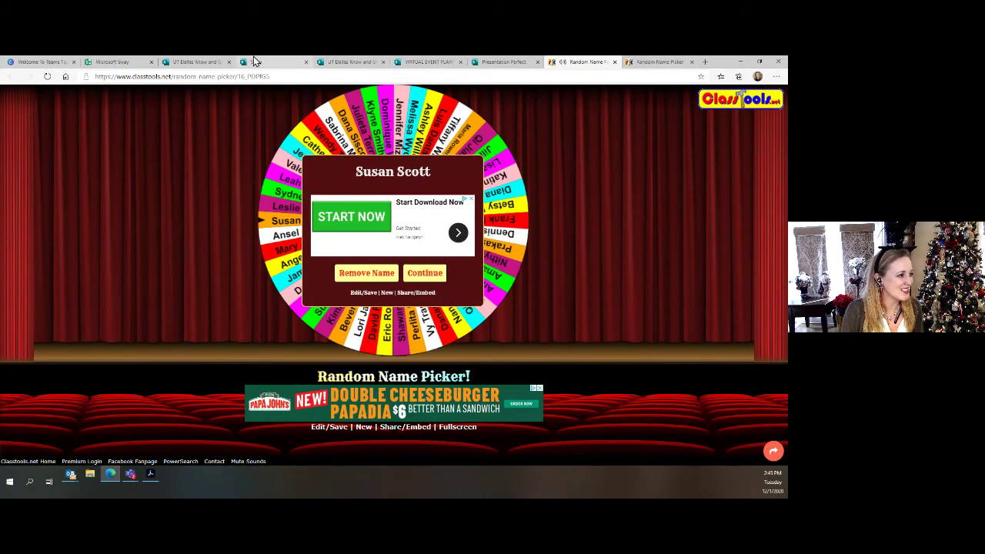
Return to the Sway home page and bring up the open VIRTUAL EVENT PLANNING sway.
{"action": "left_click", "coordinate": [129, 70]}
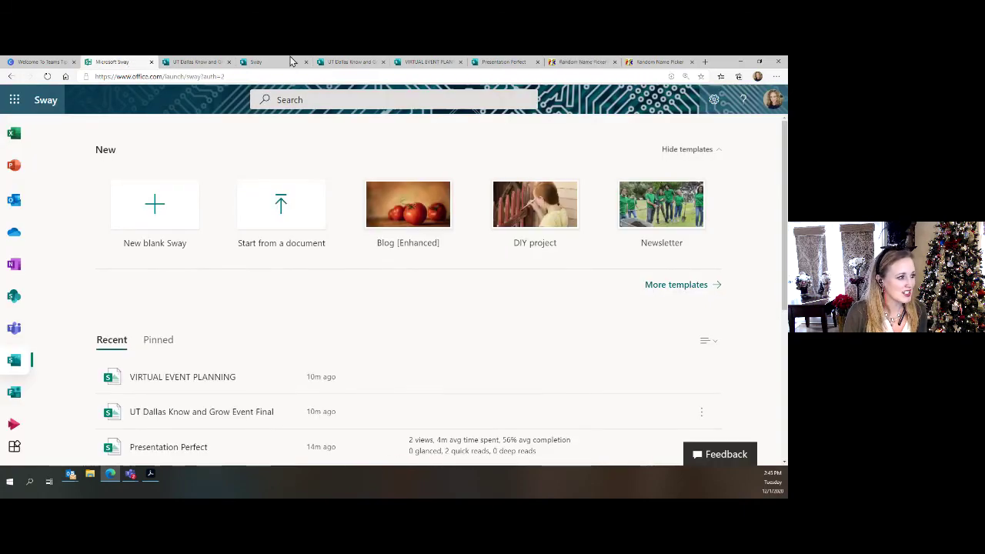
{"action": "left_click", "coordinate": [369, 67]}
{"action": "left_click", "coordinate": [429, 68]}
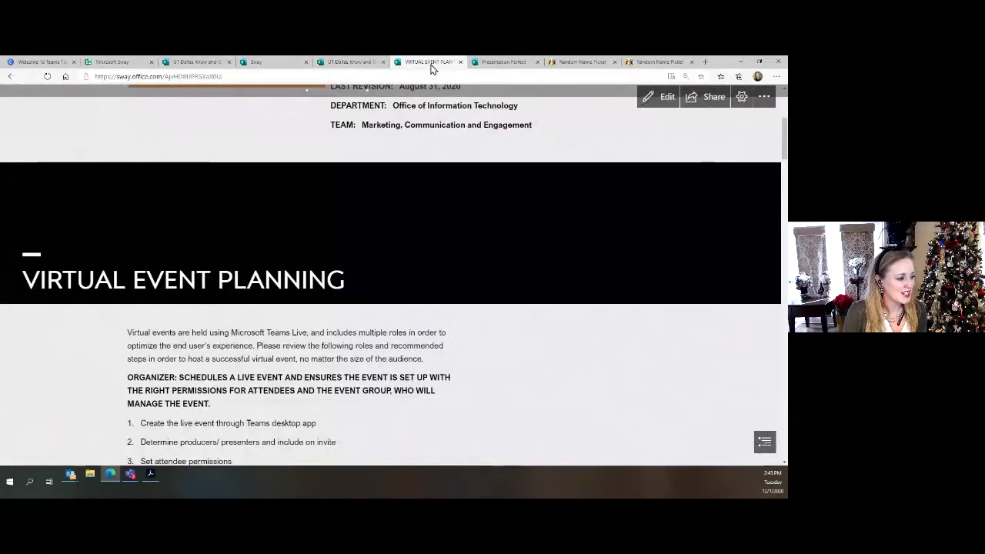
Check the open Presentation Perfect sway, return to the Sway home page and look over its templates and recent sways.
{"action": "left_click", "coordinate": [505, 63]}
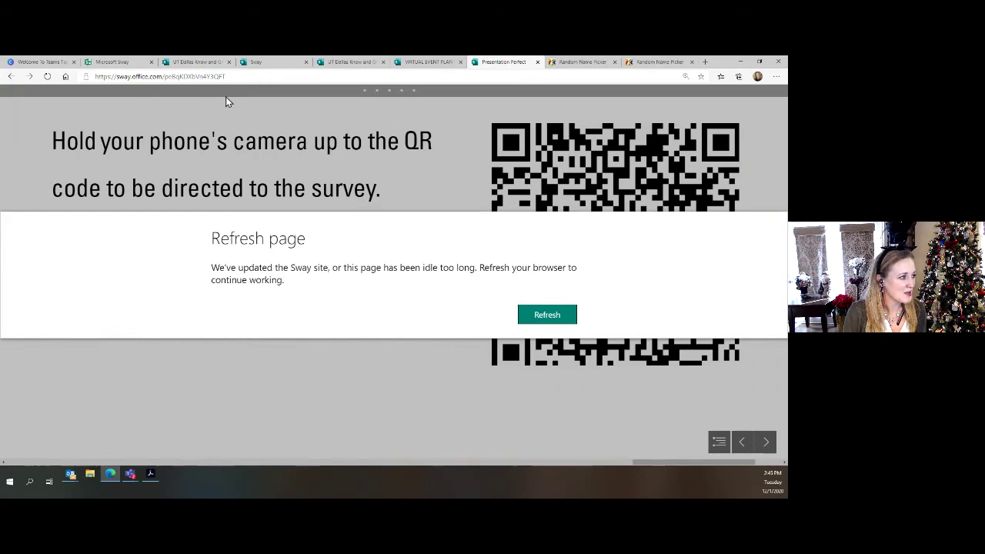
{"action": "left_click", "coordinate": [181, 63]}
{"action": "left_click", "coordinate": [130, 63]}
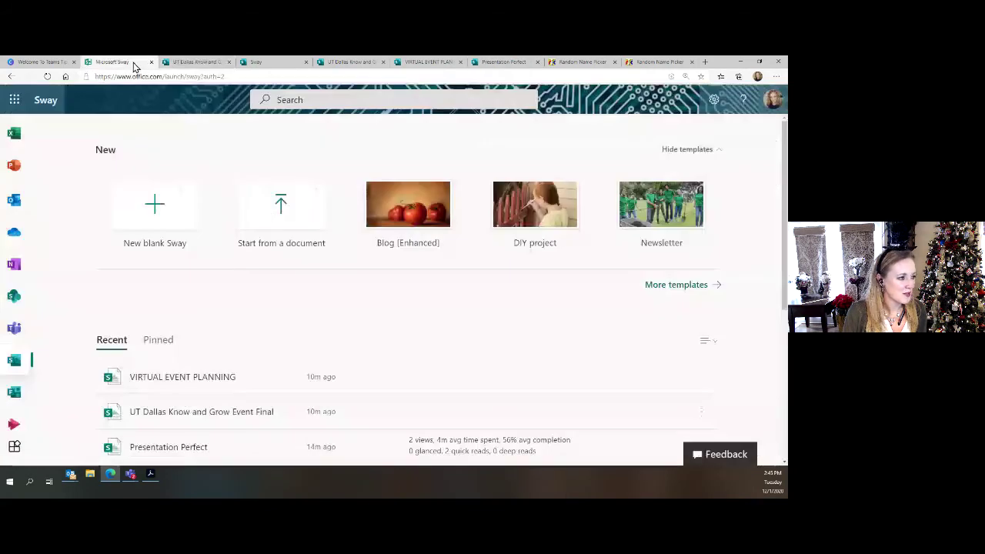
{"action": "scroll", "coordinate": [189, 266], "scroll_direction": "down", "scroll_amount": 2}
{"action": "scroll", "coordinate": [187, 268], "scroll_direction": "up", "scroll_amount": 2}
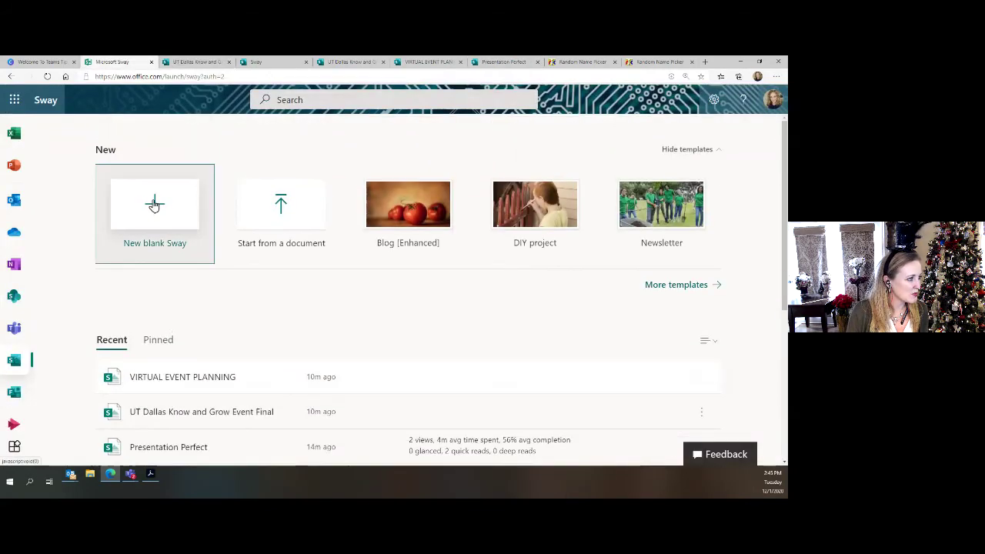
Switch to the Teams Tips sway, bring up its design styles and try the solid teal style.
{"action": "left_click", "coordinate": [261, 63]}
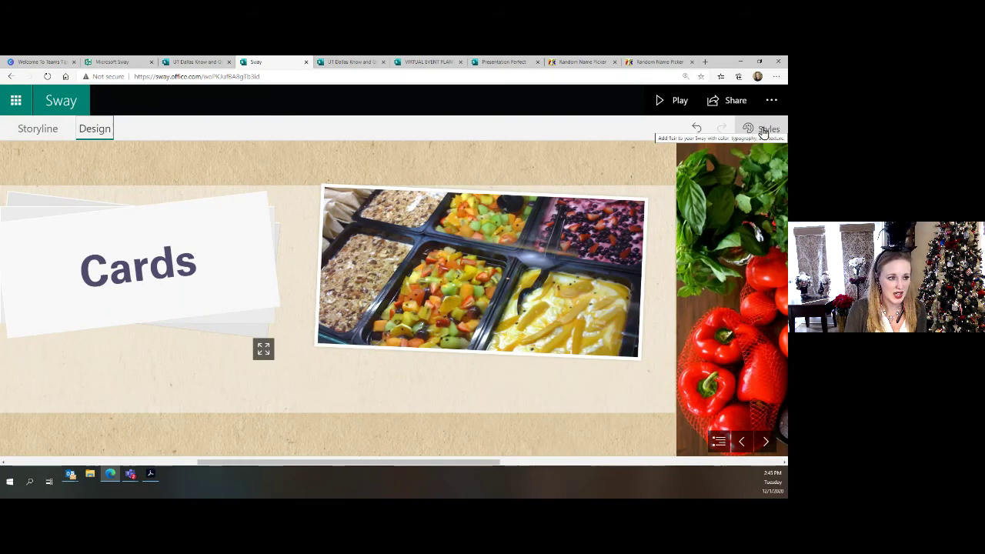
{"action": "left_click", "coordinate": [762, 132]}
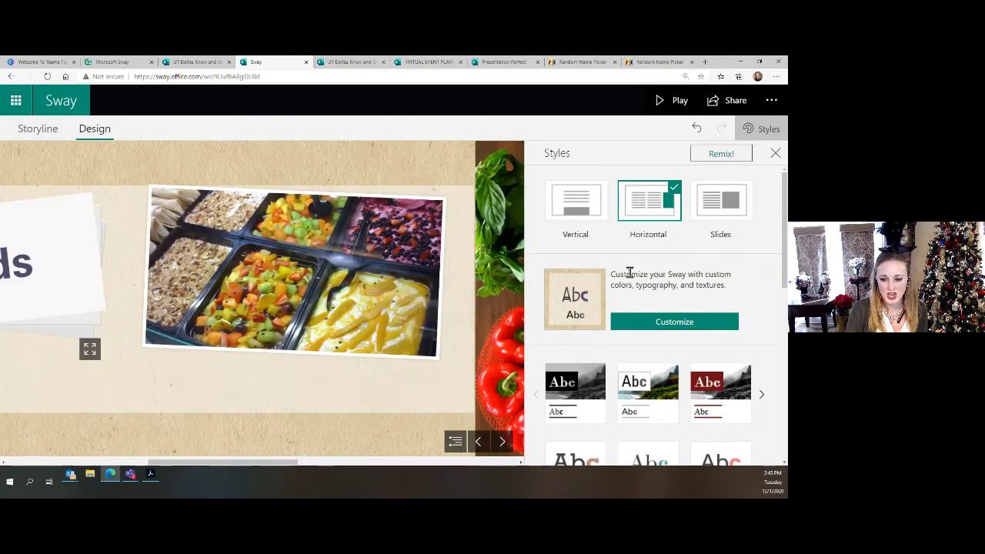
{"action": "scroll", "coordinate": [629, 274], "scroll_direction": "down", "scroll_amount": 4}
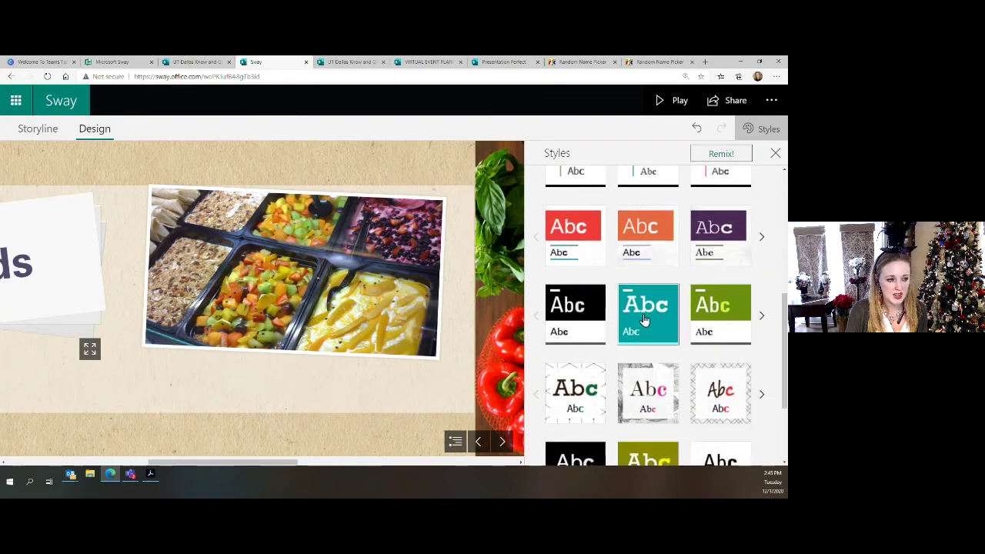
{"action": "left_click", "coordinate": [644, 319]}
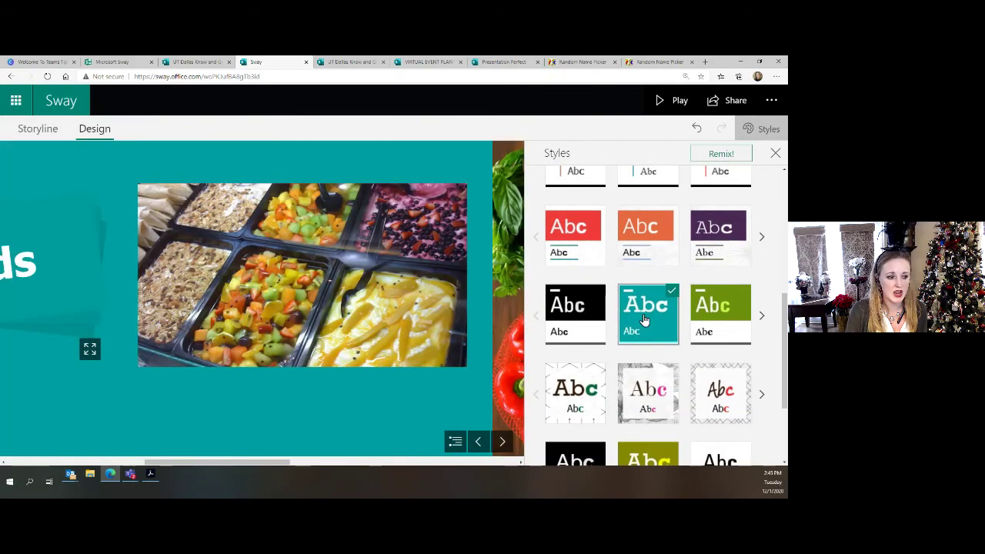
Browse further variants in the plain style row and try the white style with red heading text.
{"action": "scroll", "coordinate": [645, 319], "scroll_direction": "down", "scroll_amount": 2}
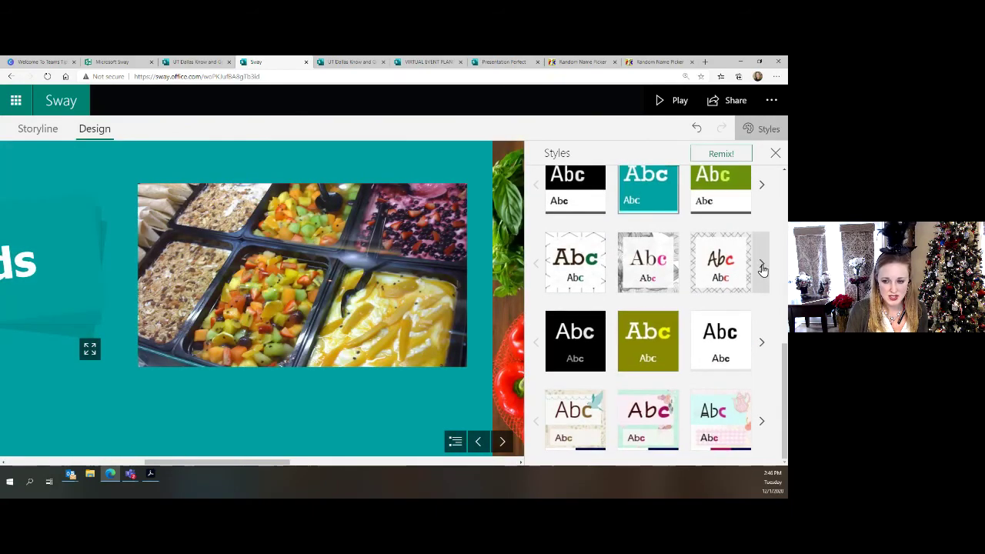
{"action": "left_click", "coordinate": [761, 343]}
{"action": "left_click", "coordinate": [762, 344]}
{"action": "left_click", "coordinate": [762, 344]}
{"action": "left_click", "coordinate": [670, 357]}
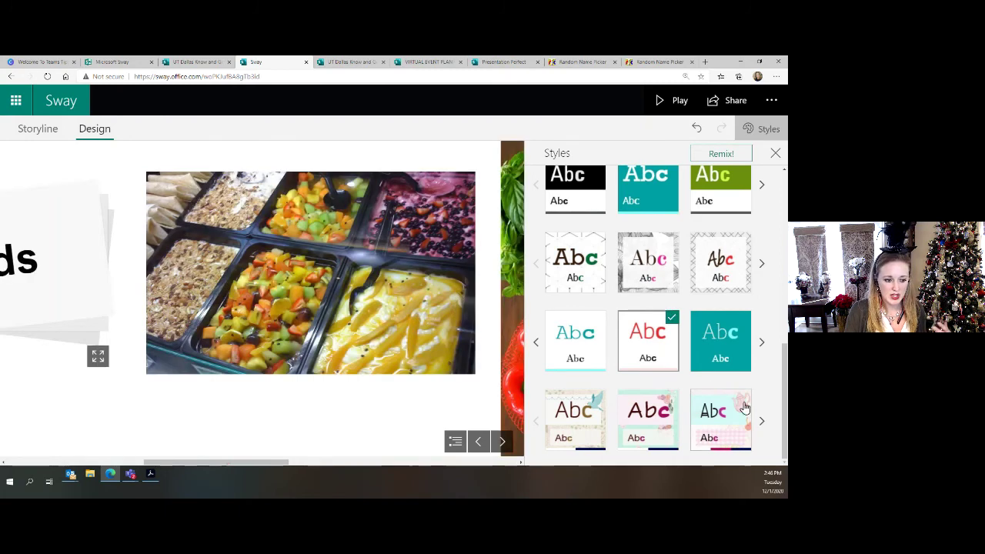
Apply the white style with teal handwritten heading text and check it on the Teams Tips title slide.
{"action": "left_click", "coordinate": [764, 345]}
{"action": "left_click", "coordinate": [715, 345]}
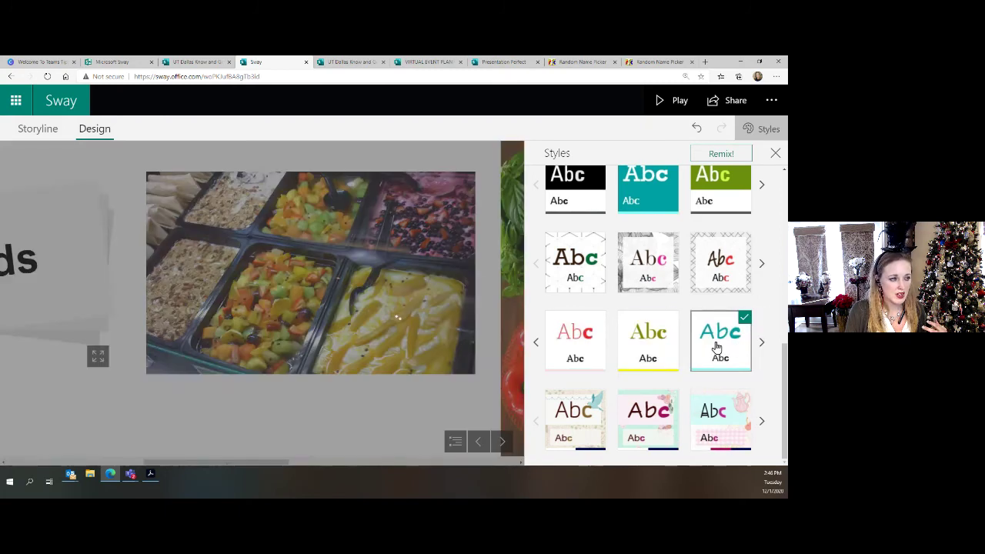
{"action": "left_click_drag", "start_coordinate": [267, 459], "coordinate": [87, 437]}
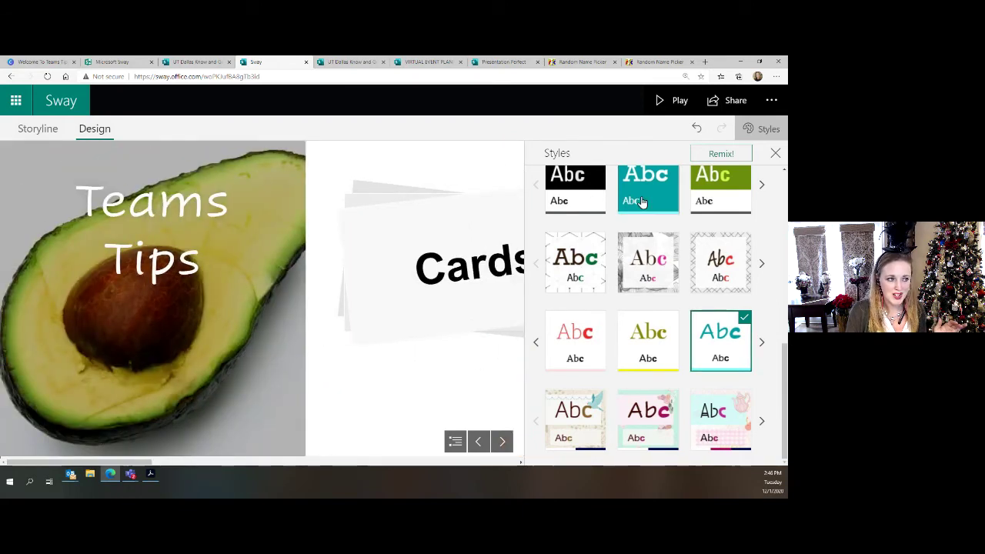
Try the orange banner style on the Teams Tips sway and preview its cards and images.
{"action": "scroll", "coordinate": [633, 223], "scroll_direction": "up", "scroll_amount": 5}
{"action": "scroll", "coordinate": [631, 224], "scroll_direction": "up", "scroll_amount": 1}
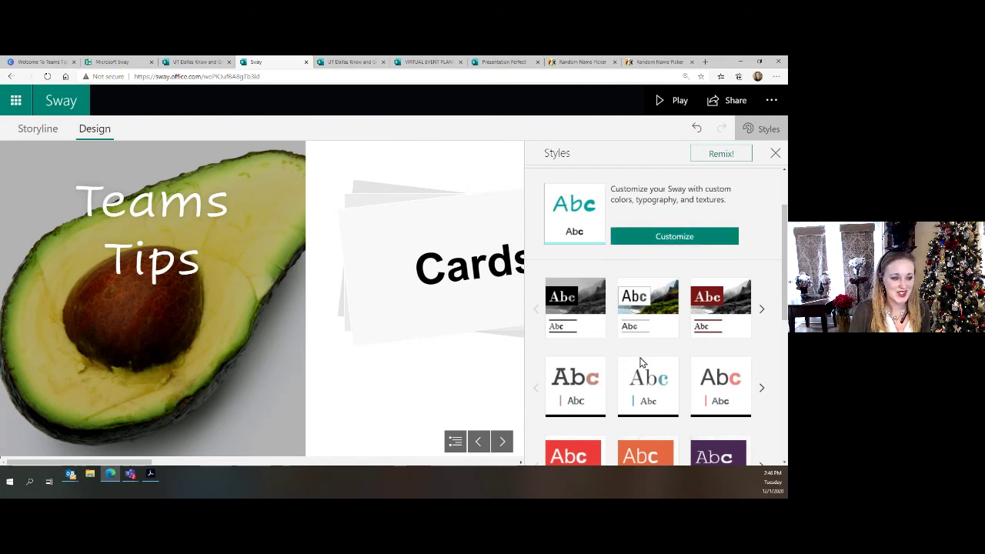
{"action": "scroll", "coordinate": [639, 358], "scroll_direction": "down", "scroll_amount": 3}
{"action": "left_click", "coordinate": [657, 279]}
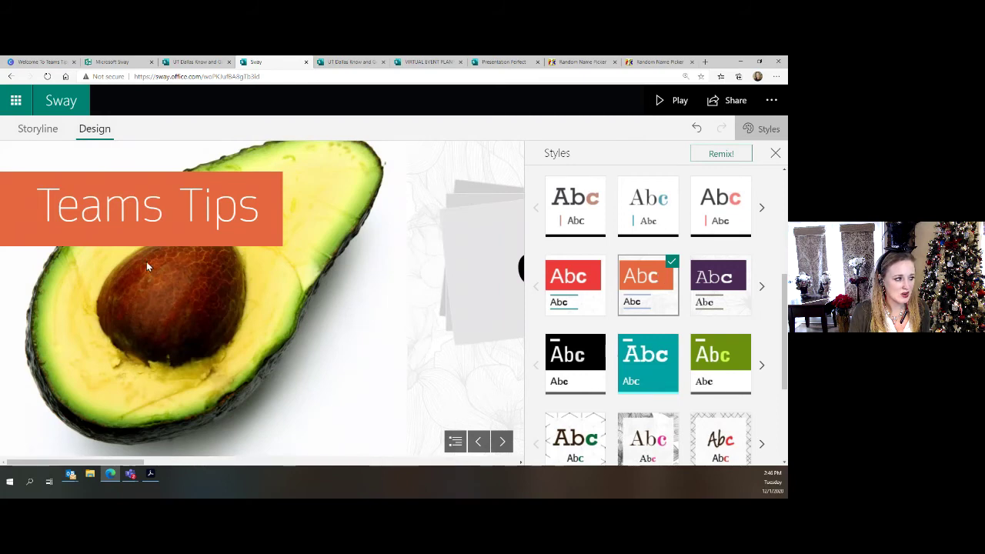
{"action": "scroll", "coordinate": [262, 271], "scroll_direction": "right", "scroll_amount": 5}
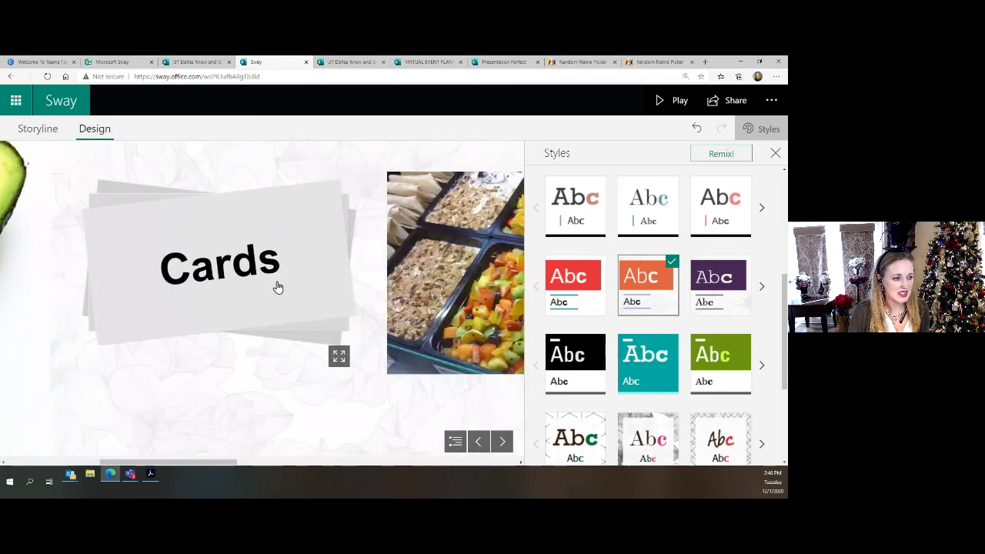
{"action": "scroll", "coordinate": [277, 281], "scroll_direction": "right", "scroll_amount": 5}
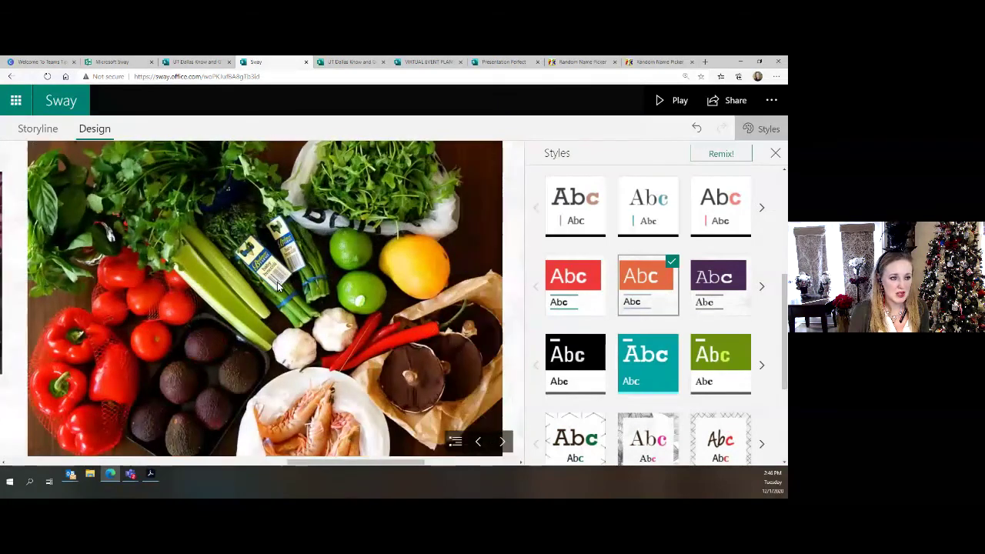
{"action": "left_click", "coordinate": [774, 153]}
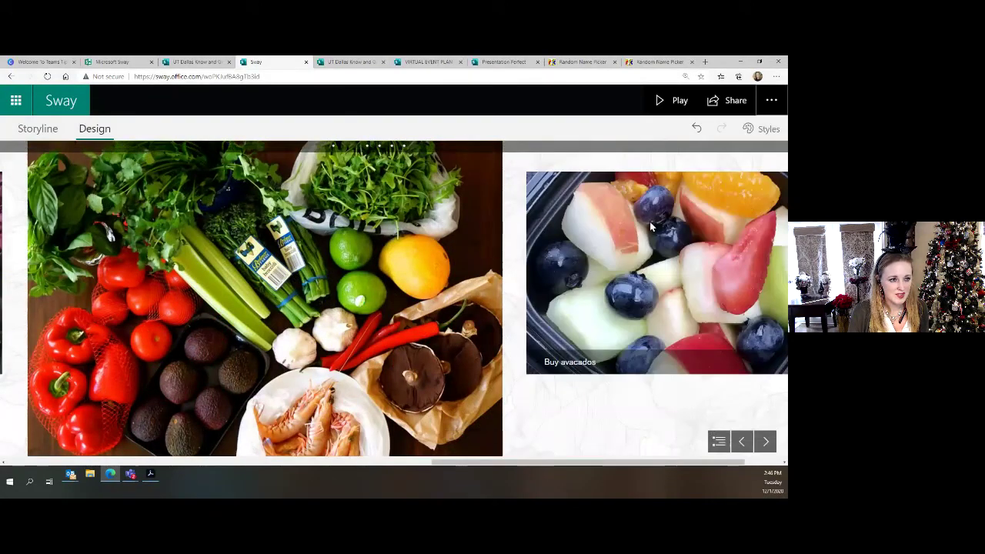
Undo the change to the orange banner style.
{"action": "left_click", "coordinate": [748, 132]}
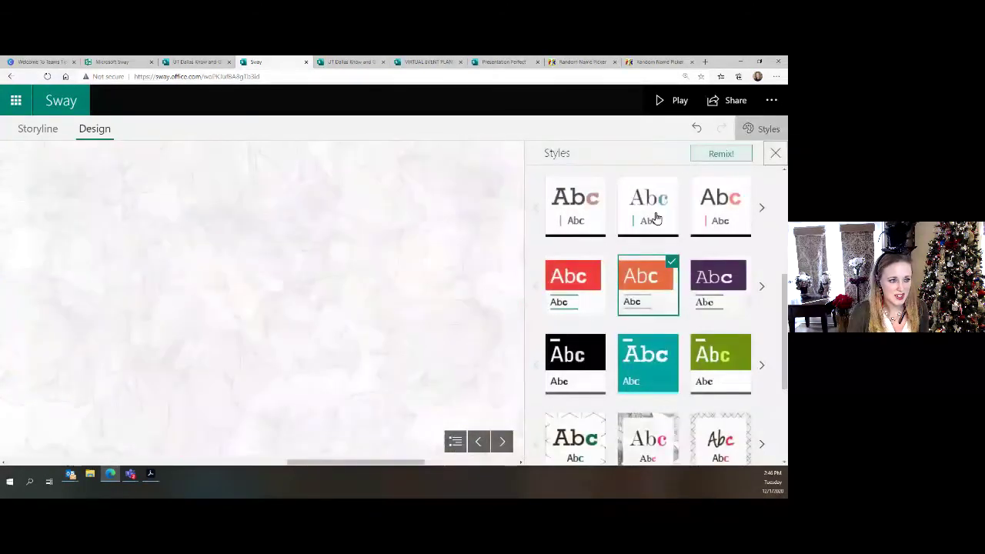
{"action": "left_click", "coordinate": [697, 130]}
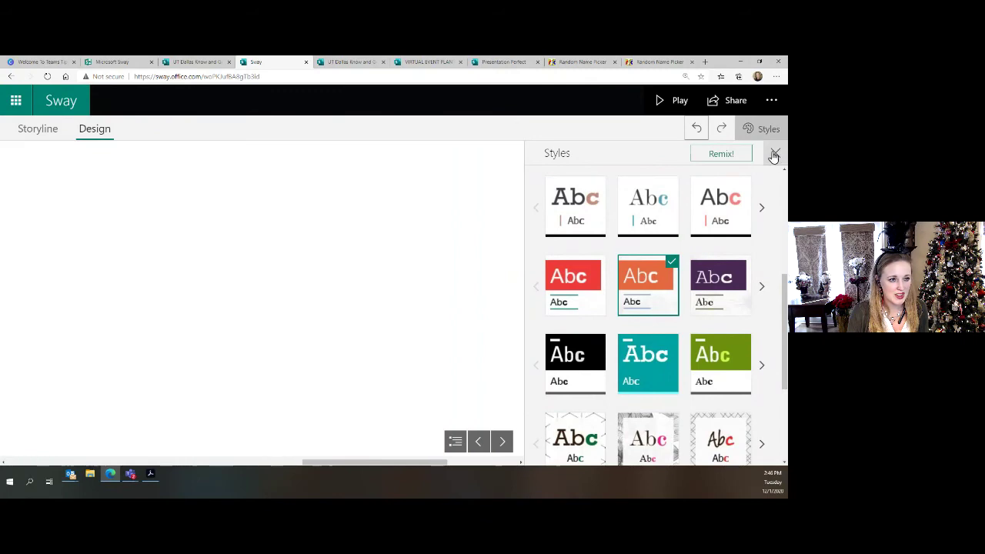
{"action": "left_click", "coordinate": [775, 153]}
Set the layout of the Teams Tips sway to Vertical and close the style options.
{"action": "left_click", "coordinate": [767, 131]}
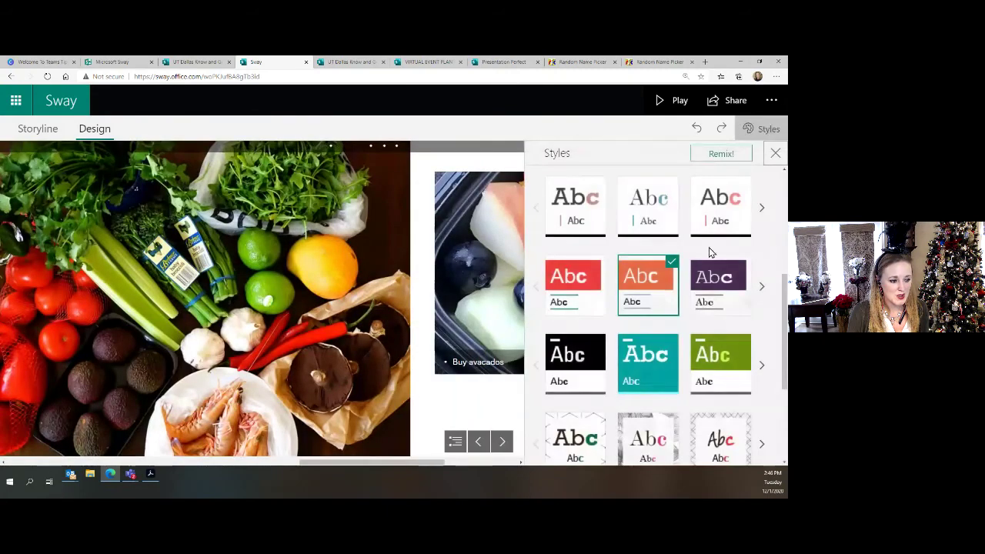
{"action": "scroll", "coordinate": [709, 254], "scroll_direction": "down", "scroll_amount": 2}
{"action": "scroll", "coordinate": [594, 323], "scroll_direction": "up", "scroll_amount": 5}
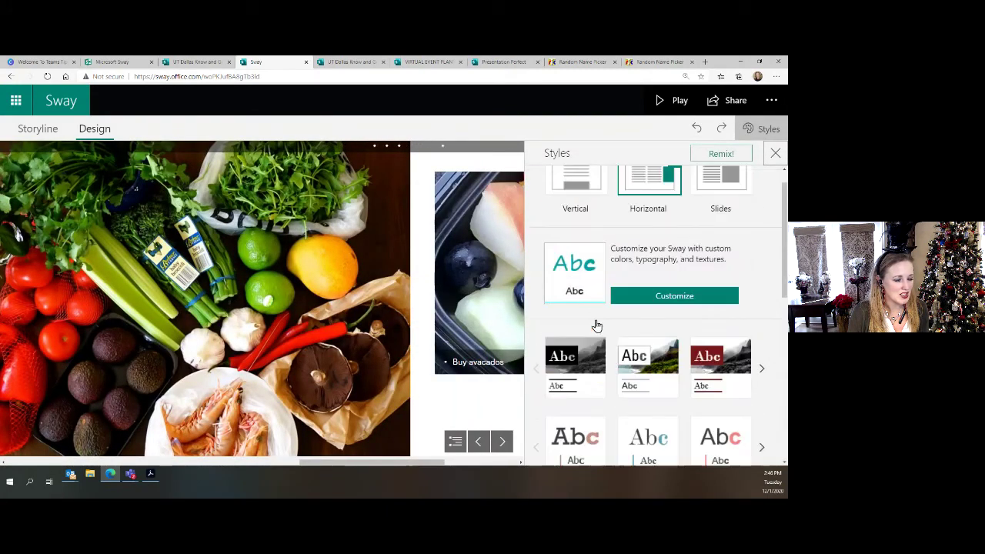
{"action": "left_click", "coordinate": [577, 209]}
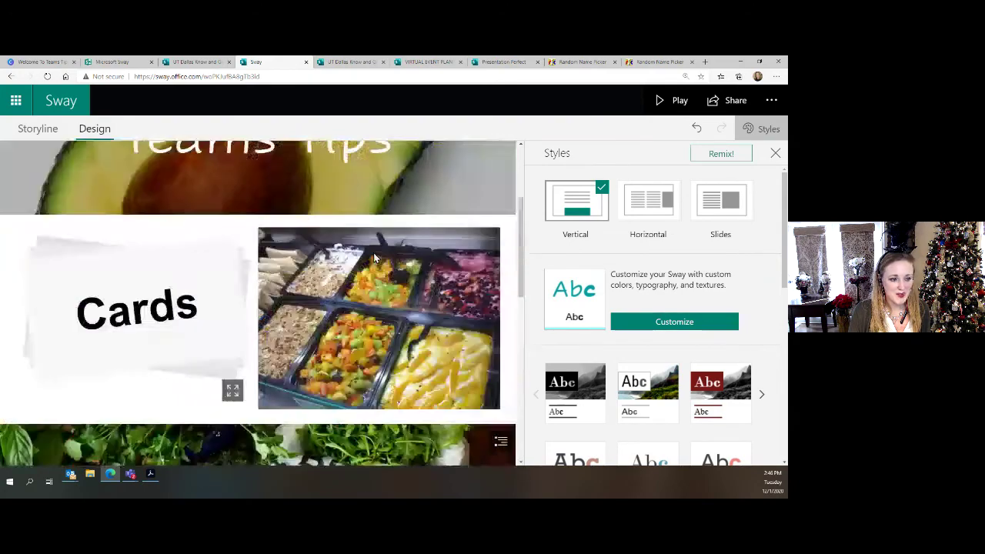
{"action": "left_click", "coordinate": [774, 153]}
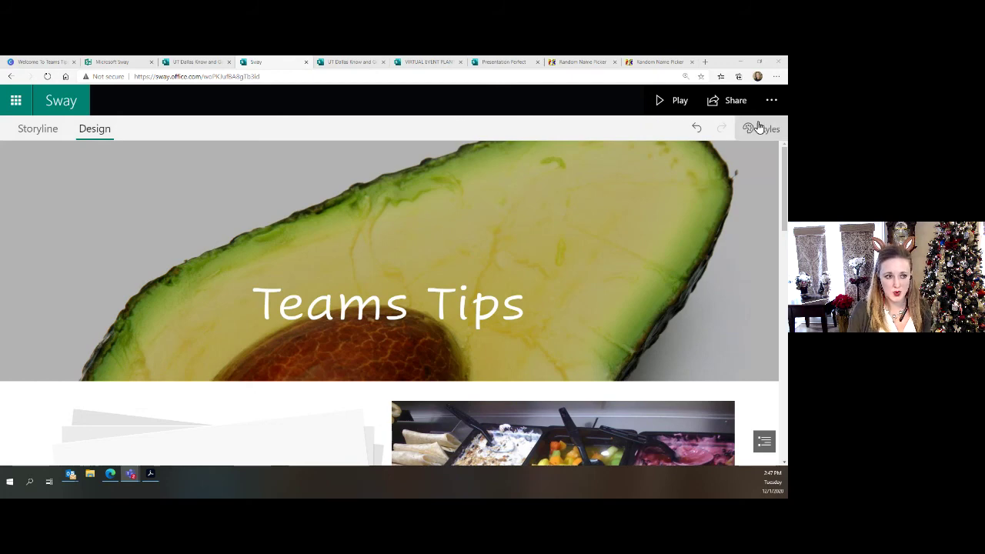
Review the export formats offered for the Teams Tips sway and dismiss them without exporting.
{"action": "left_click", "coordinate": [771, 100]}
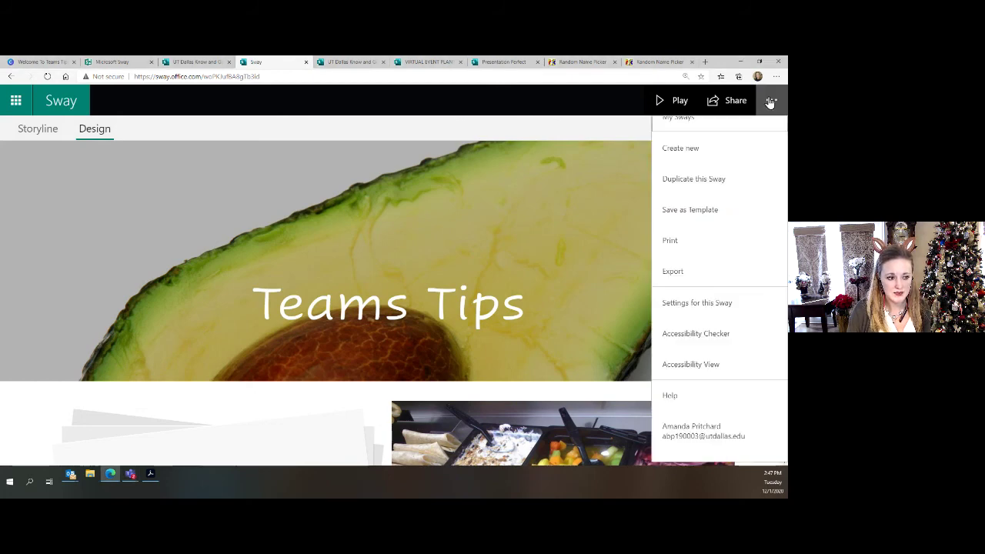
{"action": "left_click", "coordinate": [677, 273]}
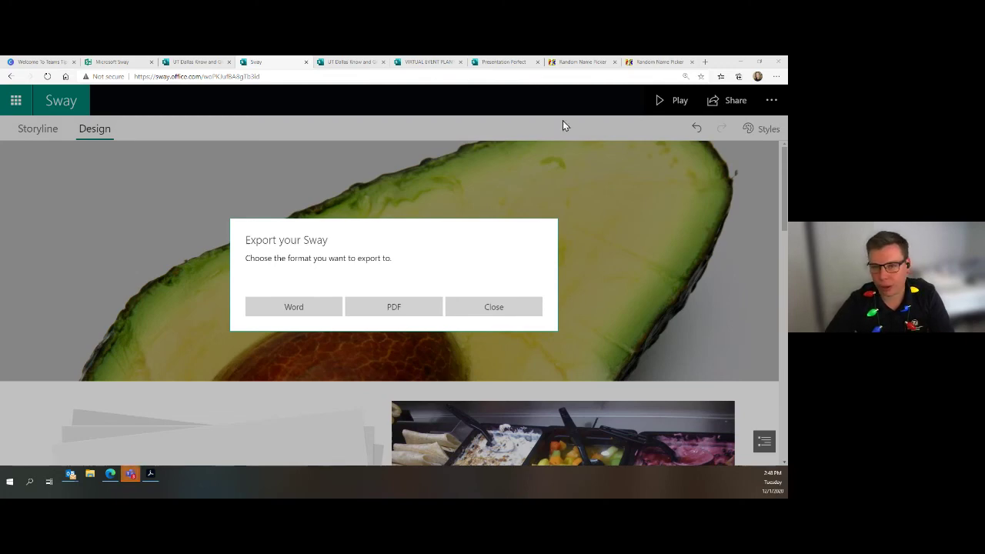
{"action": "left_click", "coordinate": [493, 307]}
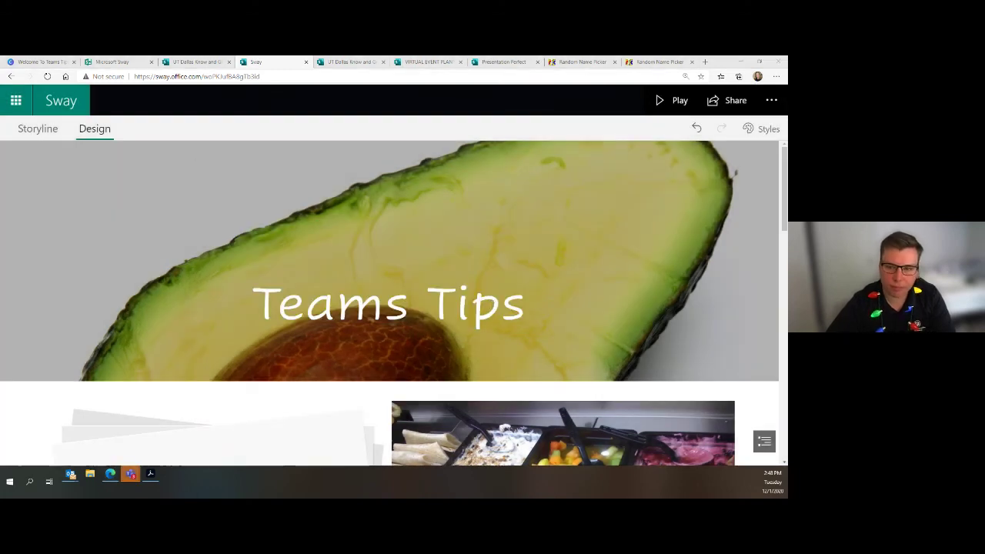
Return to the storyline, expand the Teams Tips title card's details and delete its avocado background image.
{"action": "left_click", "coordinate": [27, 127]}
{"action": "scroll", "coordinate": [310, 264], "scroll_direction": "up", "scroll_amount": 3}
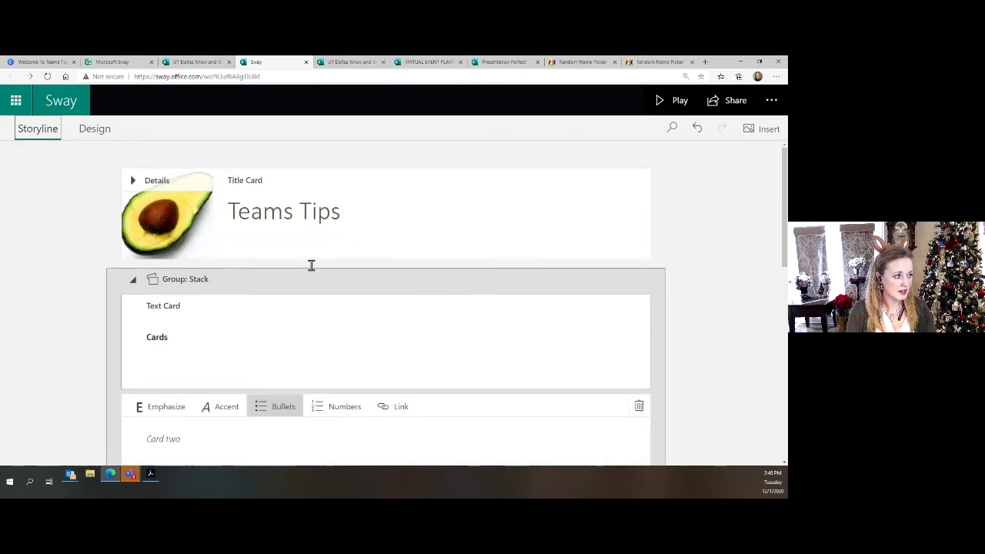
{"action": "left_click", "coordinate": [166, 226]}
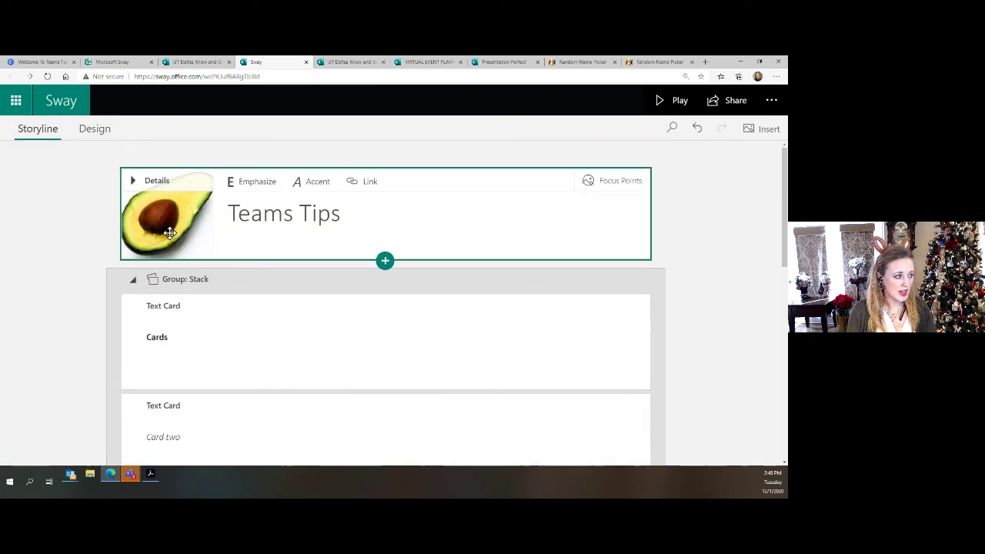
{"action": "left_click", "coordinate": [131, 183]}
{"action": "left_click", "coordinate": [538, 361]}
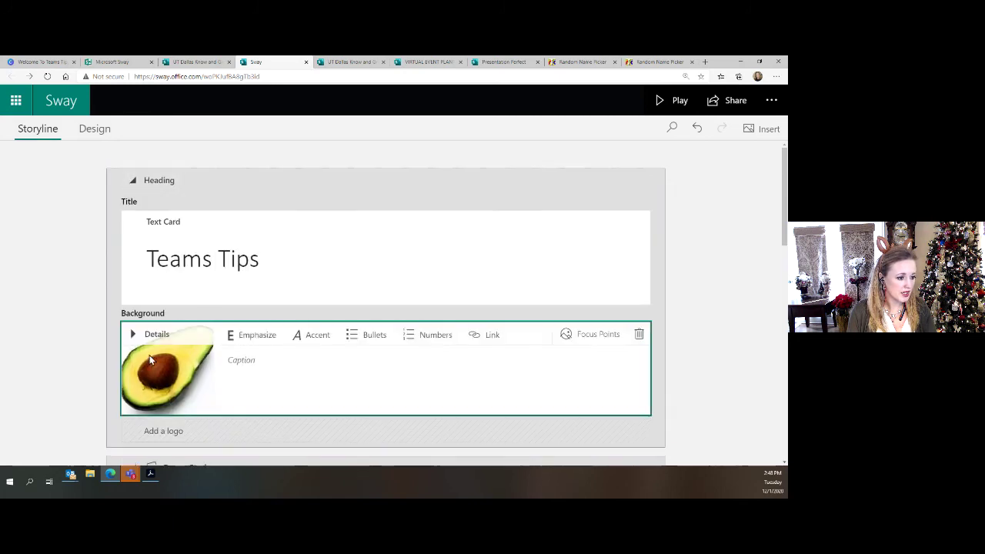
{"action": "left_click", "coordinate": [637, 333]}
Add the image Teams Tips (1).png from the Downloads folder as the heading's logo.
{"action": "left_click", "coordinate": [213, 349]}
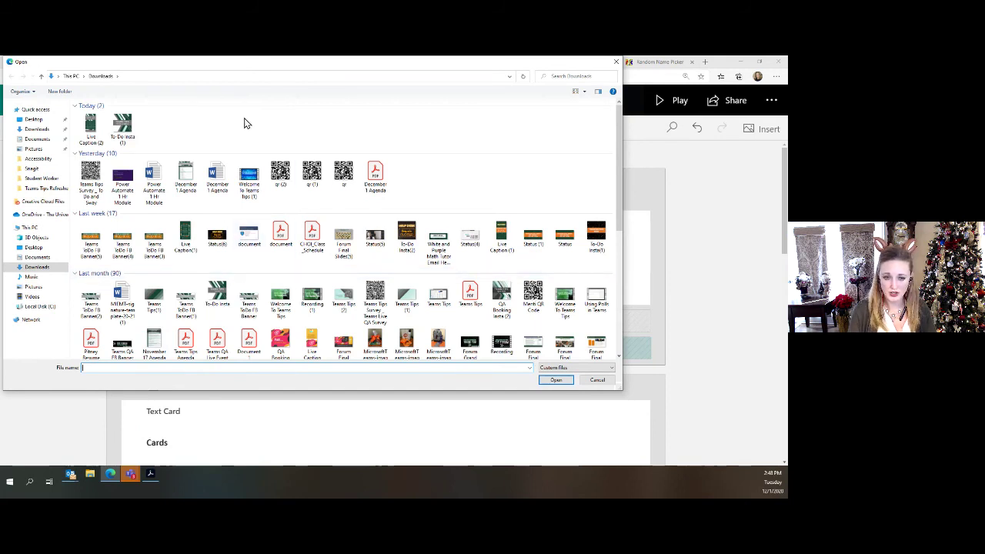
{"action": "left_click", "coordinate": [410, 298]}
{"action": "left_click", "coordinate": [549, 377]}
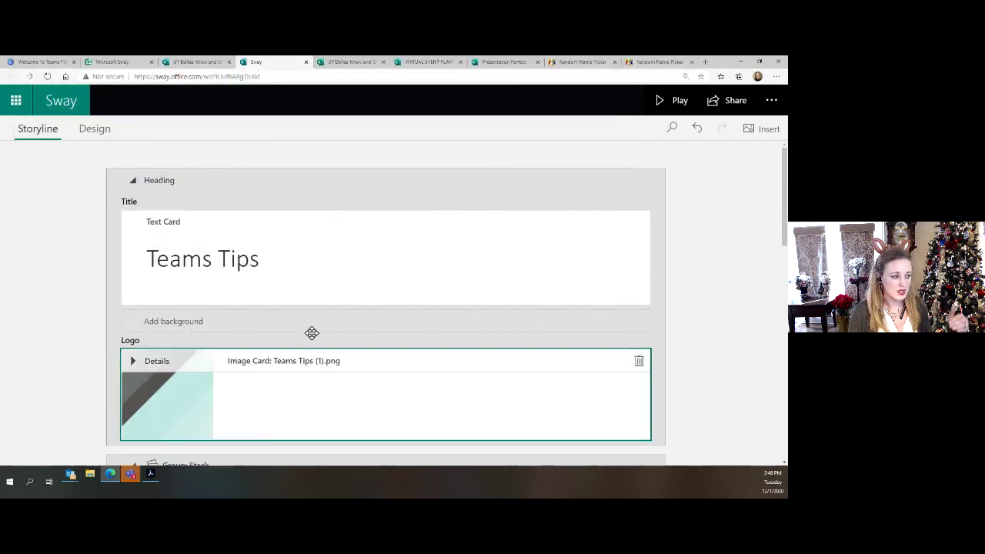
Play the sway to check the new logo, return to editing and look at the logo image's details.
{"action": "left_click", "coordinate": [660, 106]}
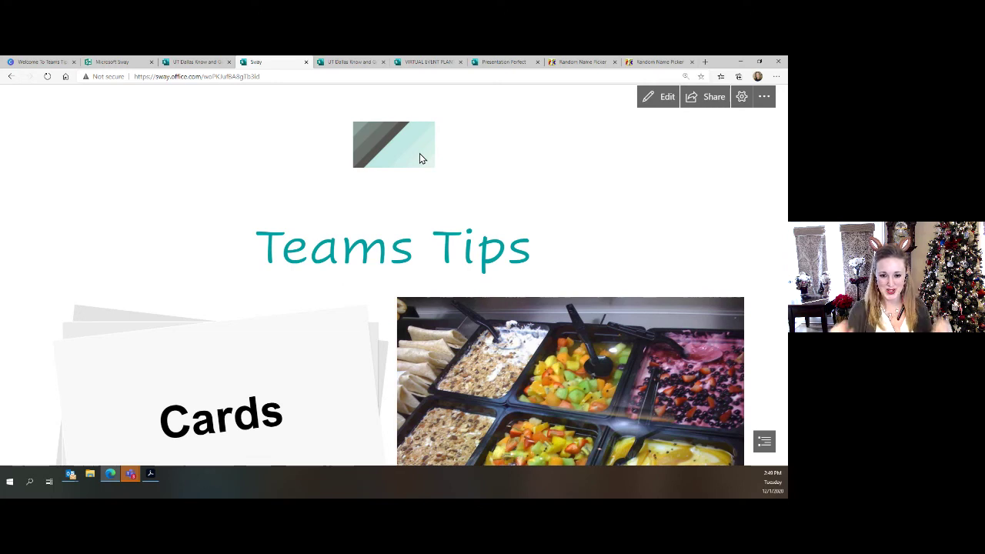
{"action": "left_click", "coordinate": [660, 97]}
{"action": "left_click", "coordinate": [132, 313]}
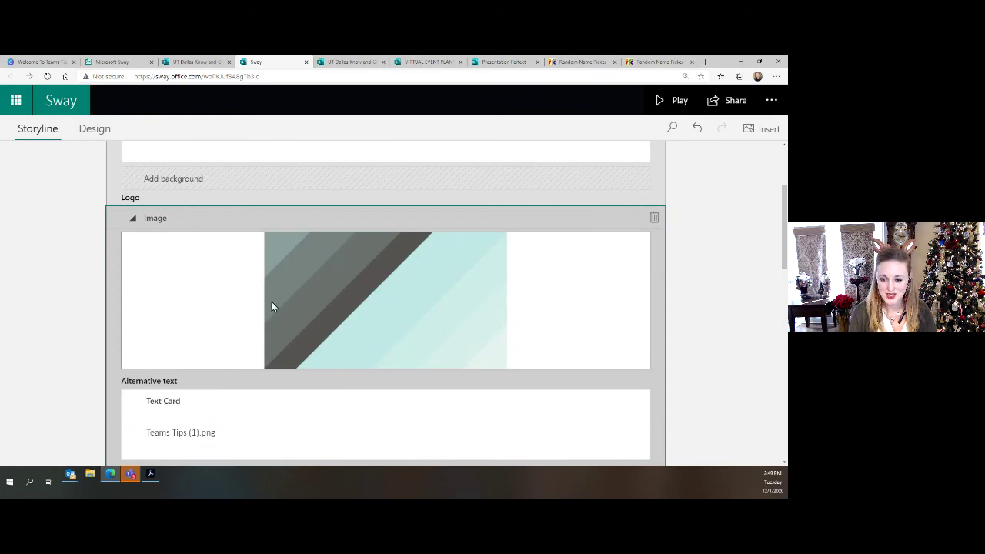
{"action": "scroll", "coordinate": [561, 280], "scroll_direction": "up", "scroll_amount": 2}
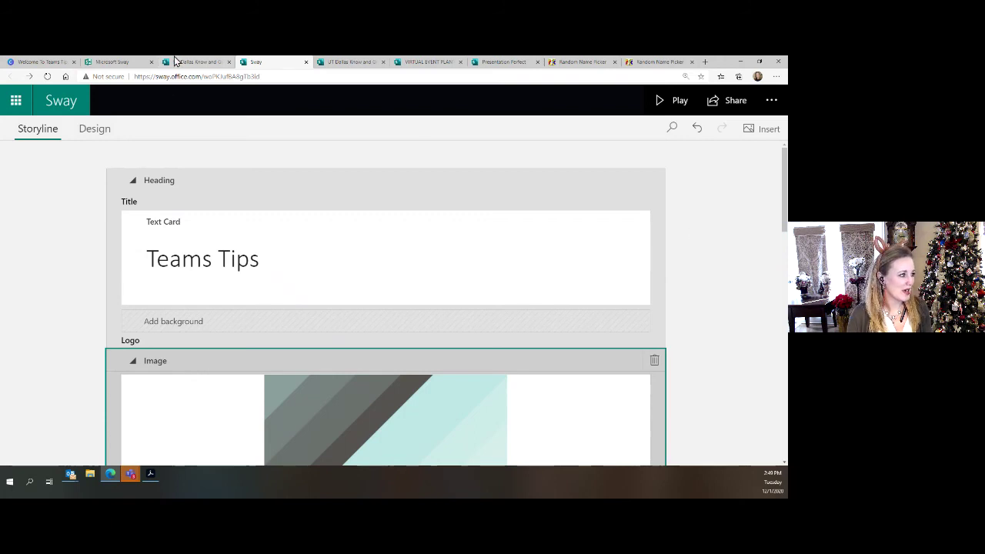
Switch to the Presentation Perfect sway and refresh its idle page.
{"action": "left_click", "coordinate": [500, 61]}
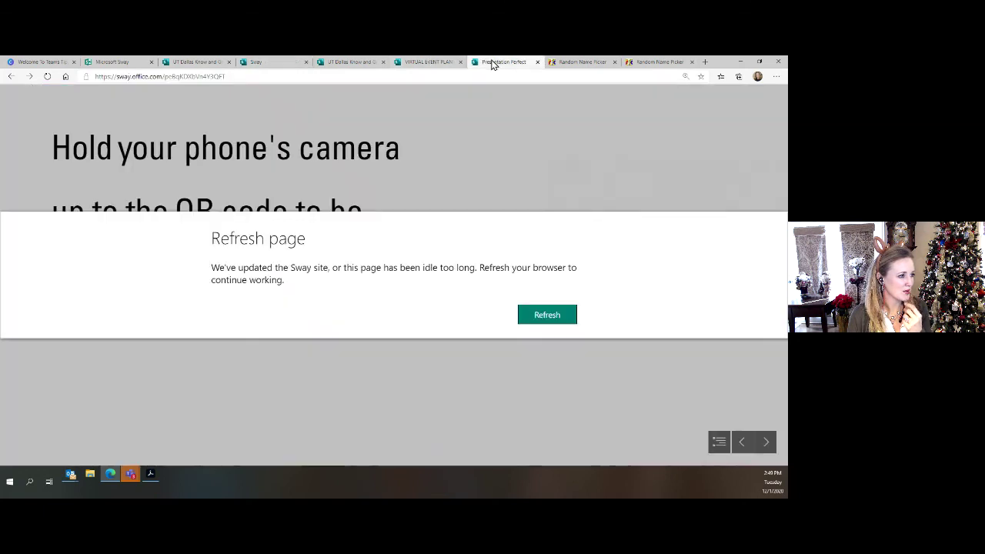
{"action": "left_click", "coordinate": [560, 322]}
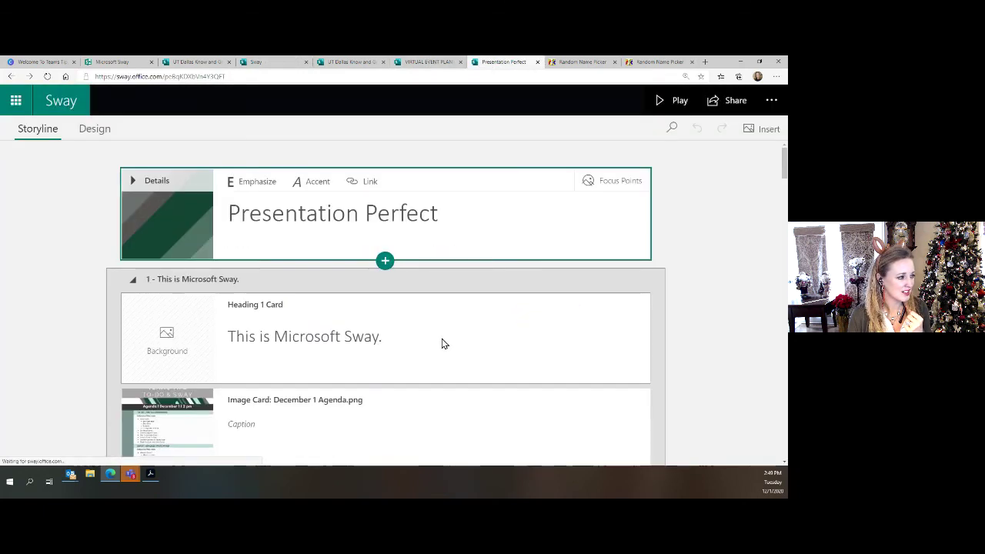
Look through the Presentation Perfect storyline, then play the sway and advance through it to the survey QR code at the end.
{"action": "scroll", "coordinate": [405, 321], "scroll_direction": "down", "scroll_amount": 5}
{"action": "scroll", "coordinate": [404, 320], "scroll_direction": "down", "scroll_amount": 4}
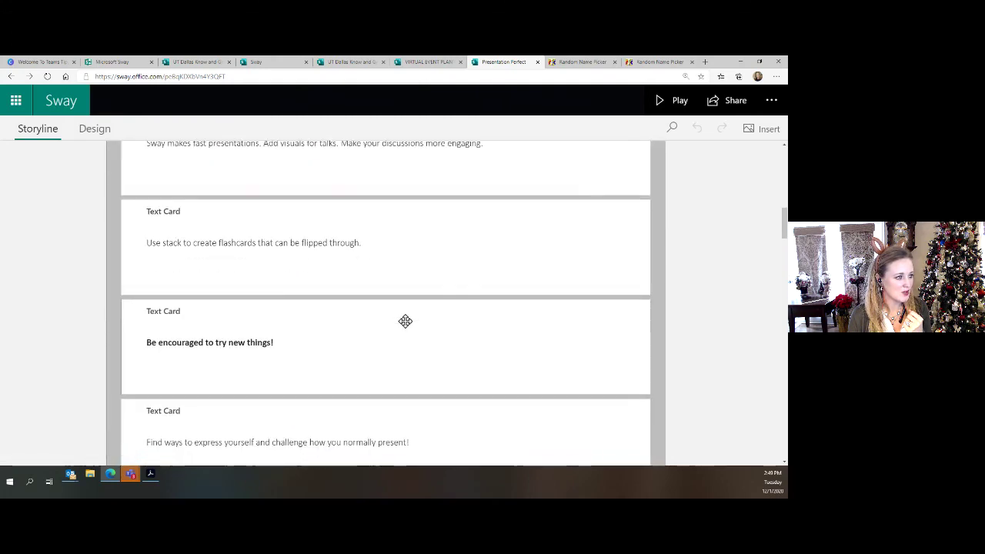
{"action": "left_click", "coordinate": [664, 106]}
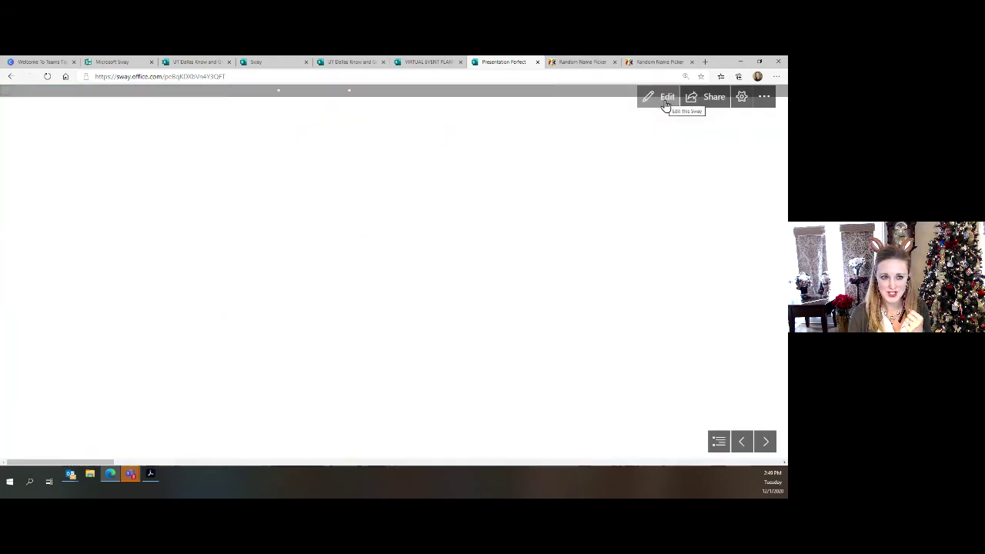
{"action": "scroll", "coordinate": [569, 263], "scroll_direction": "down", "scroll_amount": 6}
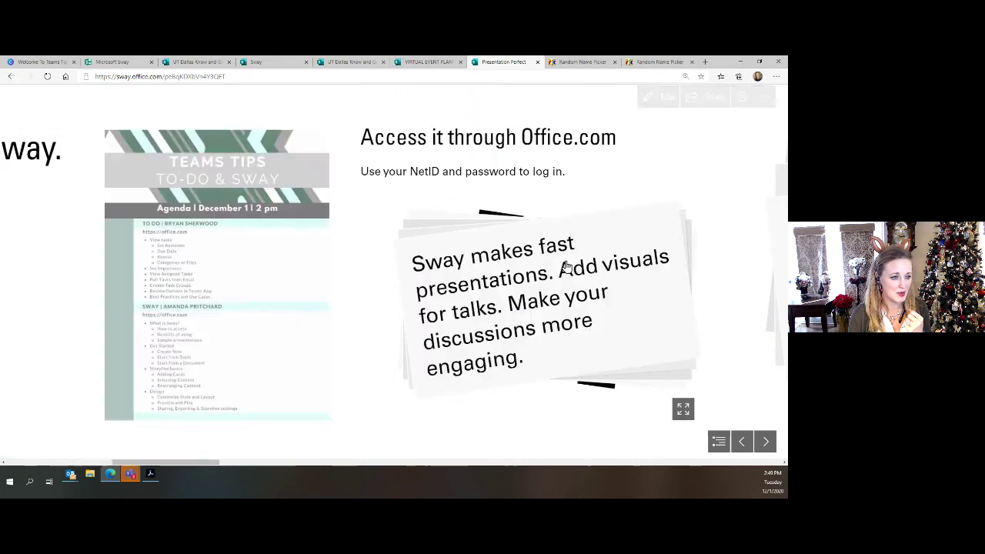
{"action": "scroll", "coordinate": [570, 263], "scroll_direction": "down", "scroll_amount": 8}
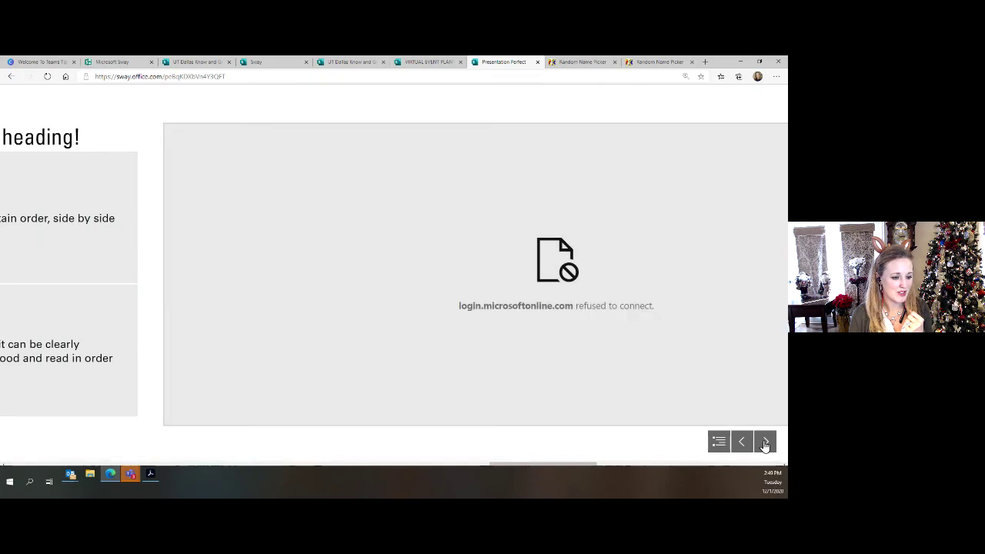
{"action": "left_click", "coordinate": [766, 443]}
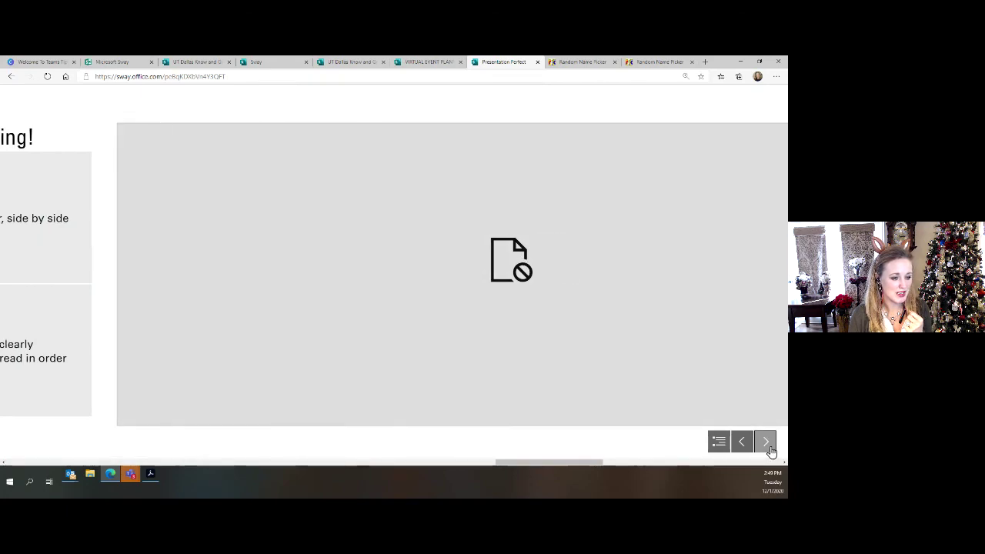
{"action": "left_click", "coordinate": [766, 444]}
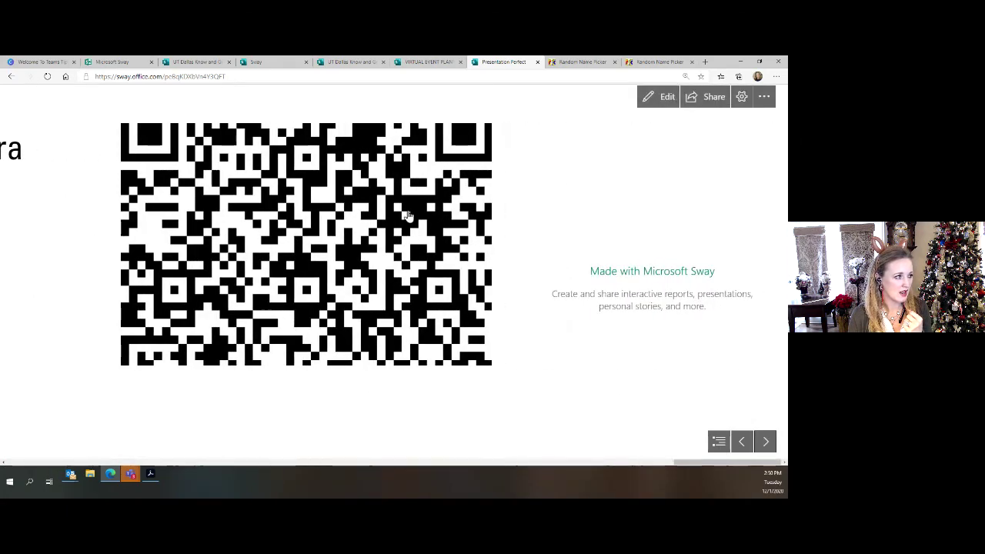
Reload the Presentation Perfect page and close the Sway, second UT Dallas Know and Grow and virtual event planning pages.
{"action": "left_click", "coordinate": [47, 77]}
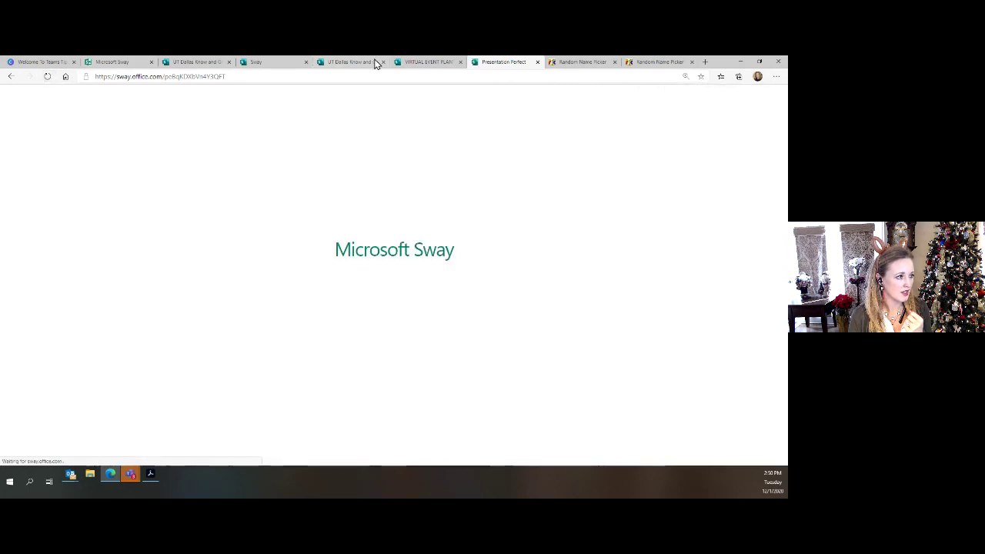
{"action": "middle_click", "coordinate": [389, 63]}
{"action": "left_click", "coordinate": [384, 63]}
{"action": "left_click", "coordinate": [306, 63]}
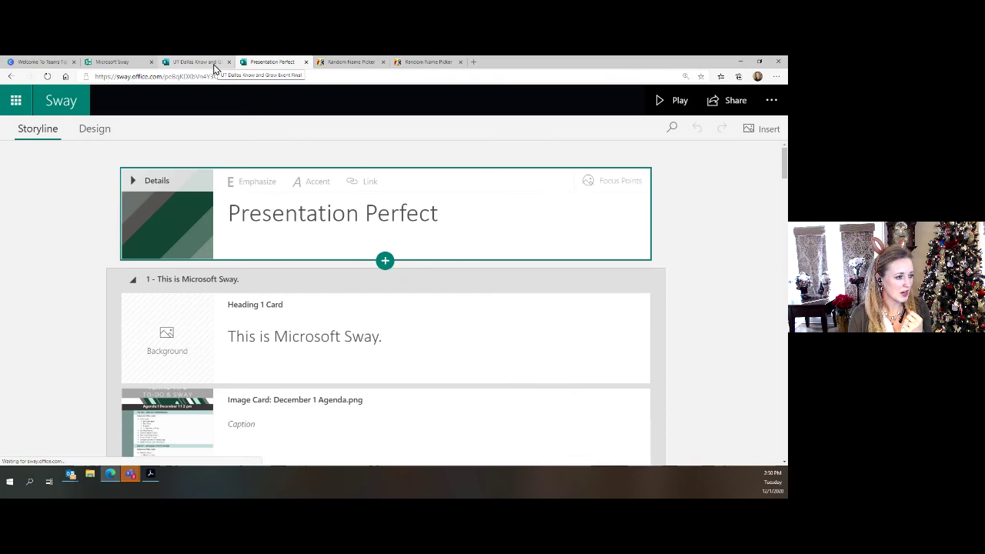
Play the Presentation Perfect sway from the beginning and advance through its sections to the survey QR code.
{"action": "left_click", "coordinate": [675, 102]}
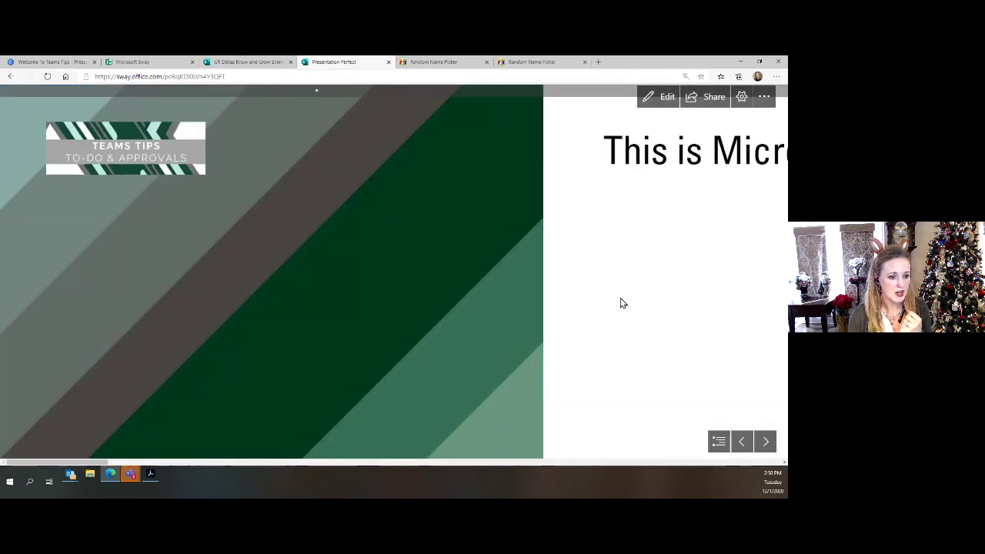
{"action": "left_click", "coordinate": [766, 442]}
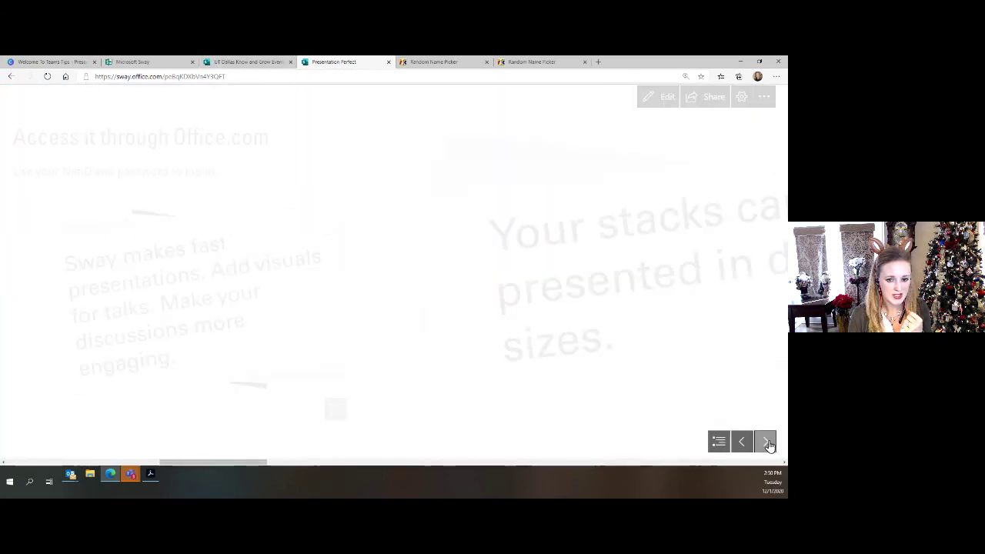
{"action": "left_click", "coordinate": [766, 442]}
{"action": "left_click", "coordinate": [766, 441]}
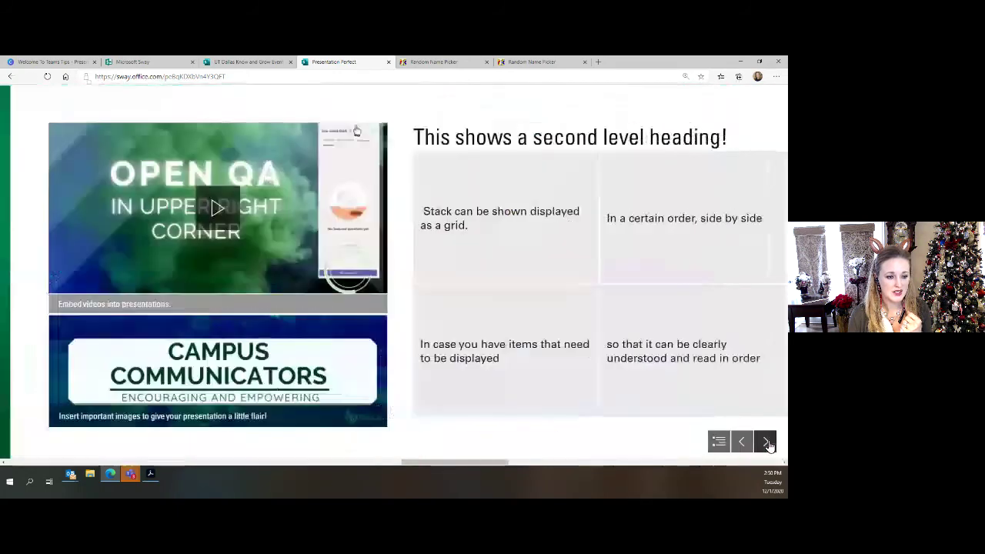
{"action": "left_click", "coordinate": [766, 442]}
{"action": "left_click", "coordinate": [766, 442]}
{"action": "left_click", "coordinate": [766, 442]}
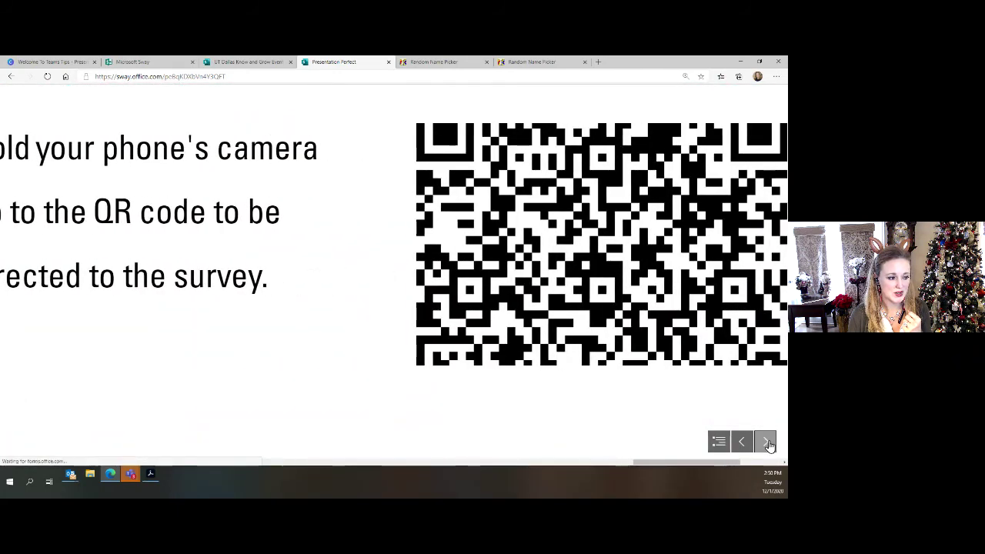
{"action": "scroll", "coordinate": [697, 461], "scroll_direction": "down", "scroll_amount": 2}
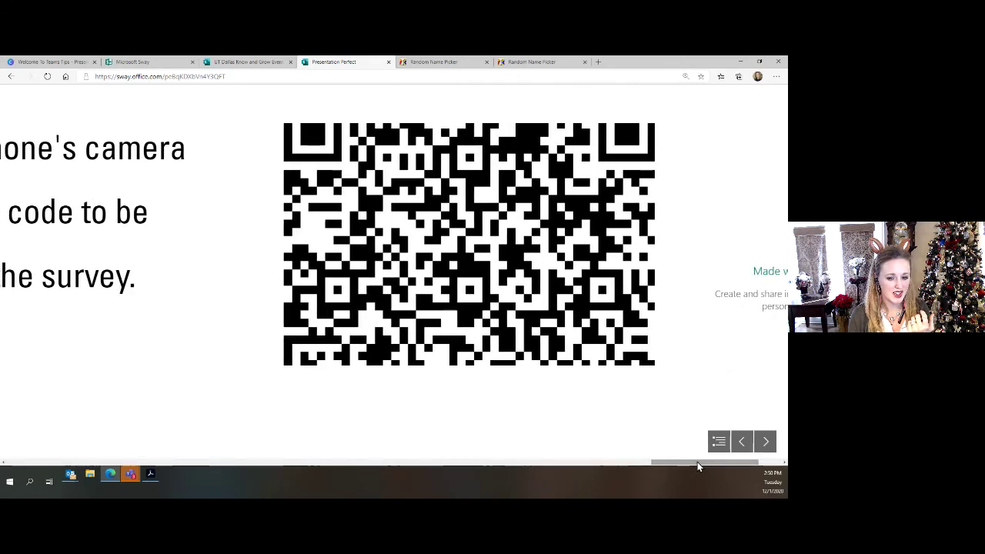
Reduce the browser zoom to 110% so the whole survey QR code fits in view.
{"action": "left_click", "coordinate": [775, 77]}
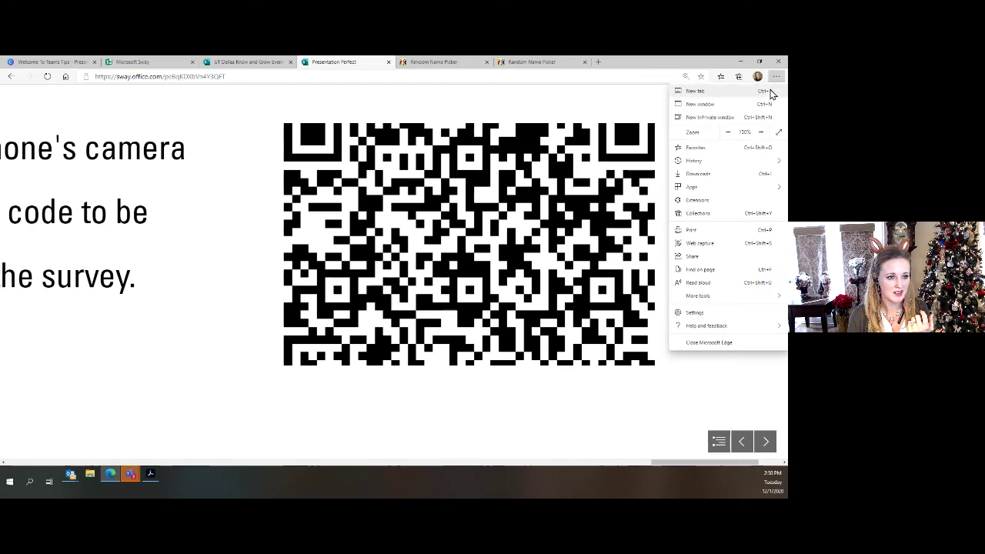
{"action": "left_click", "coordinate": [728, 132]}
{"action": "left_click", "coordinate": [728, 132]}
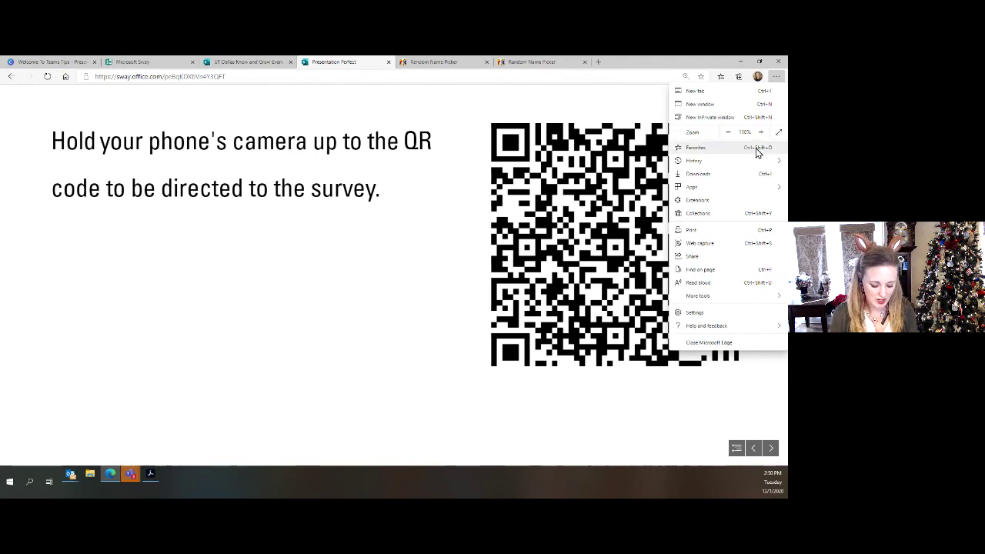
{"action": "left_click", "coordinate": [787, 285]}
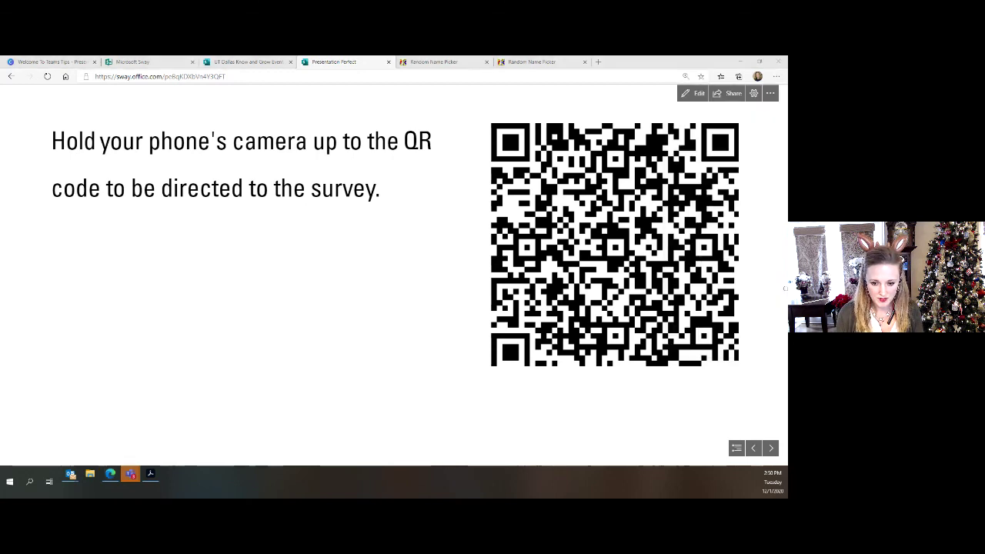